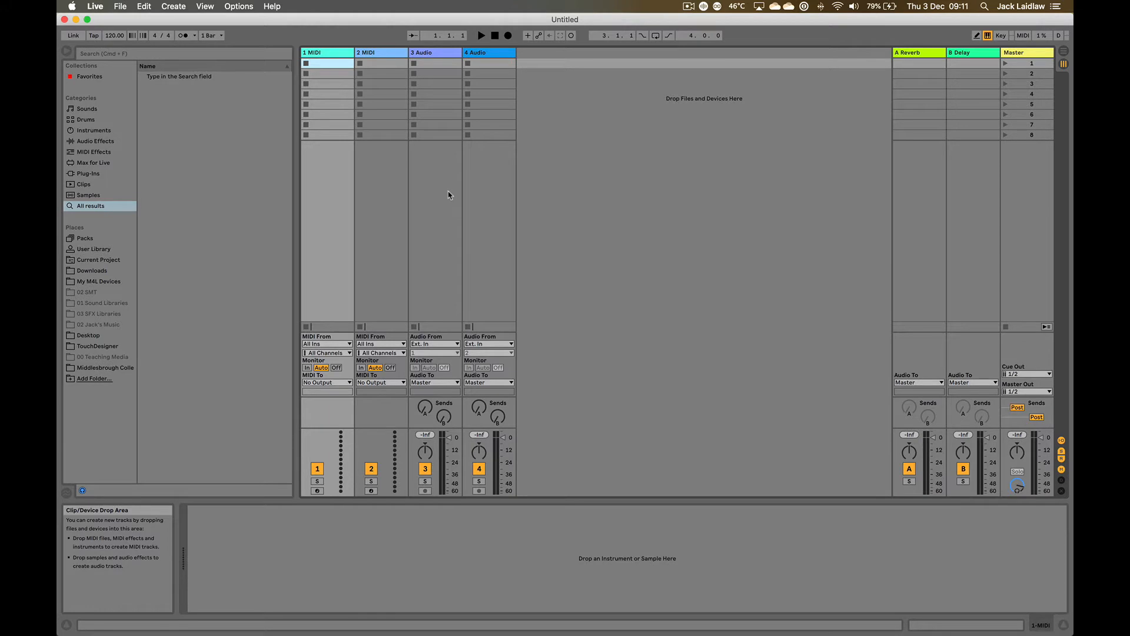
# Step: Load an empty Drum Rack from the Drums category onto the first MIDI track
pyautogui.click(124, 119)
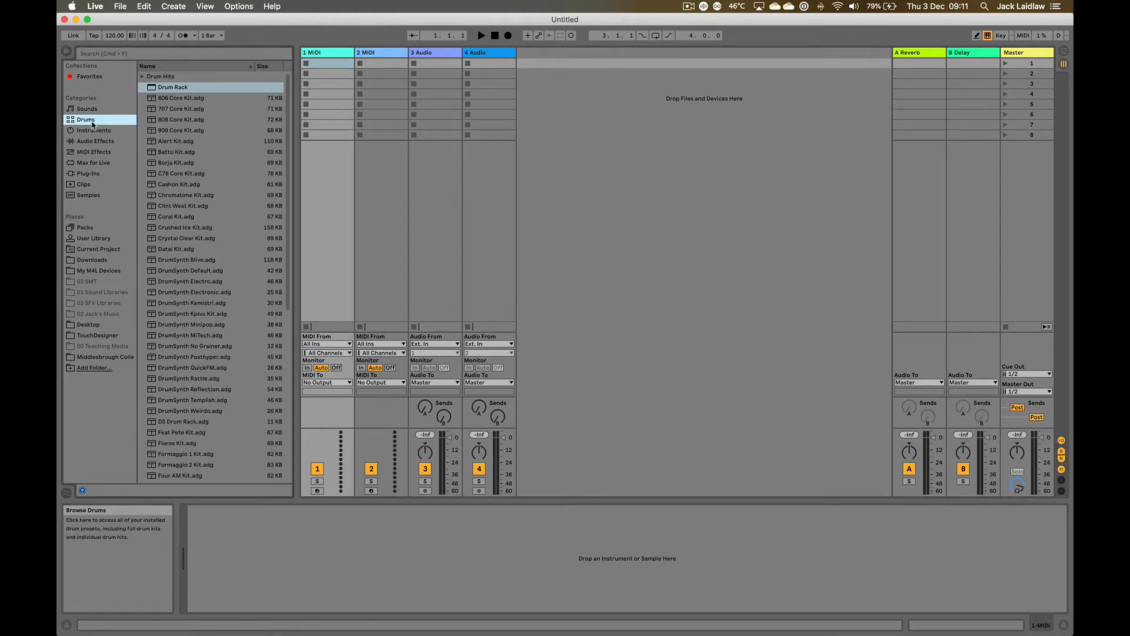
pyautogui.moveTo(159, 87); pyautogui.dragTo(339, 59)
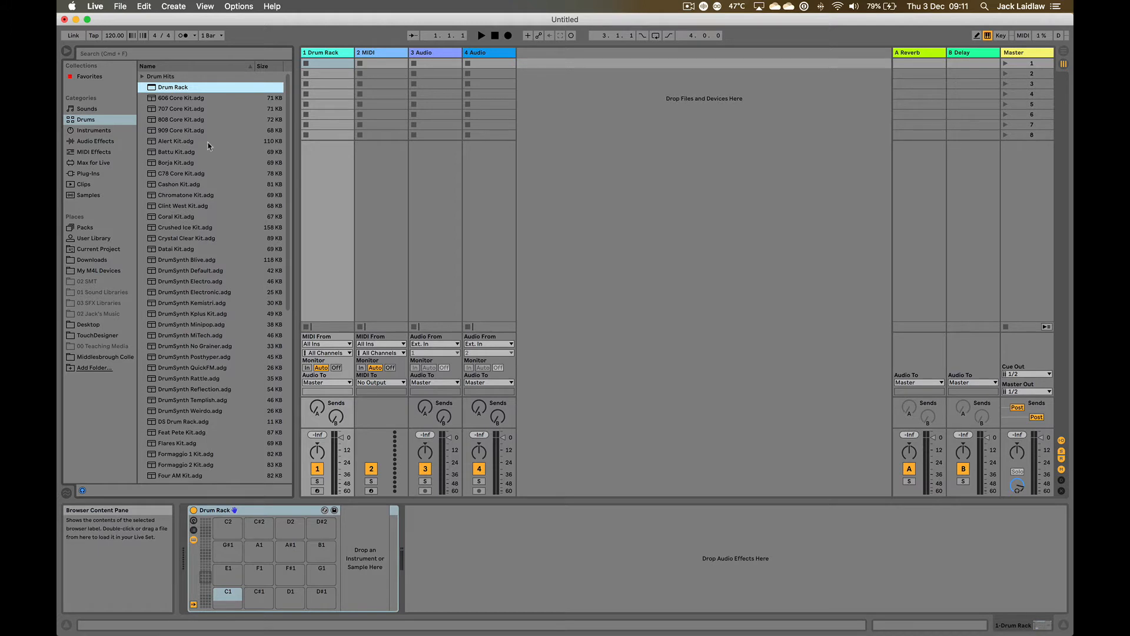
# Step: Search the Samples category for "kick"
pyautogui.click(96, 196)
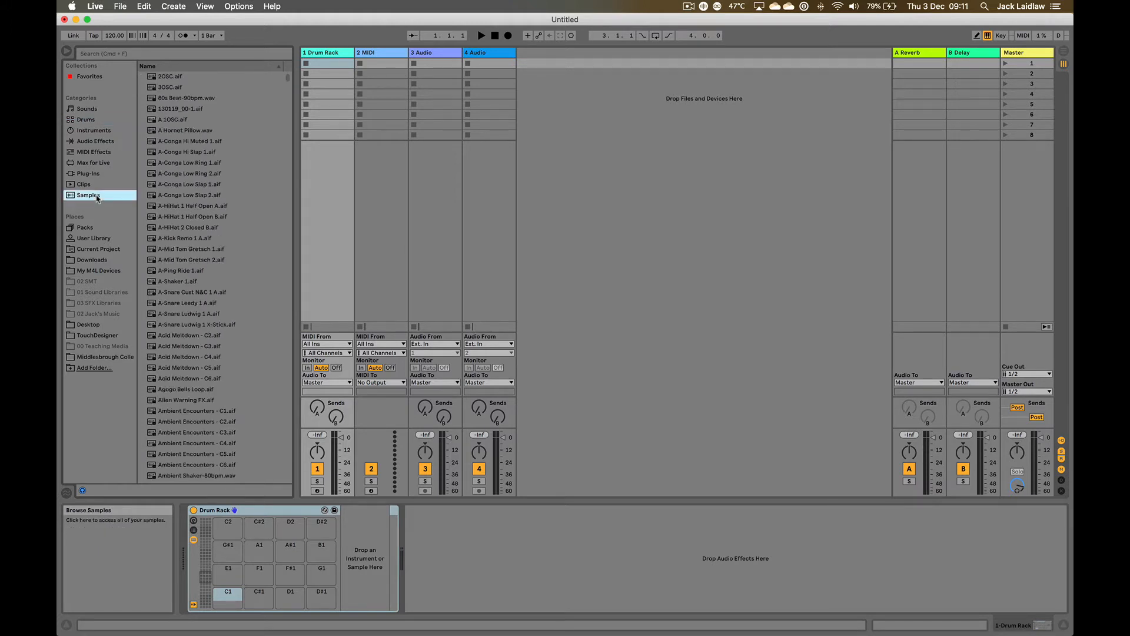
pyautogui.click(148, 54)
pyautogui.write('kck')
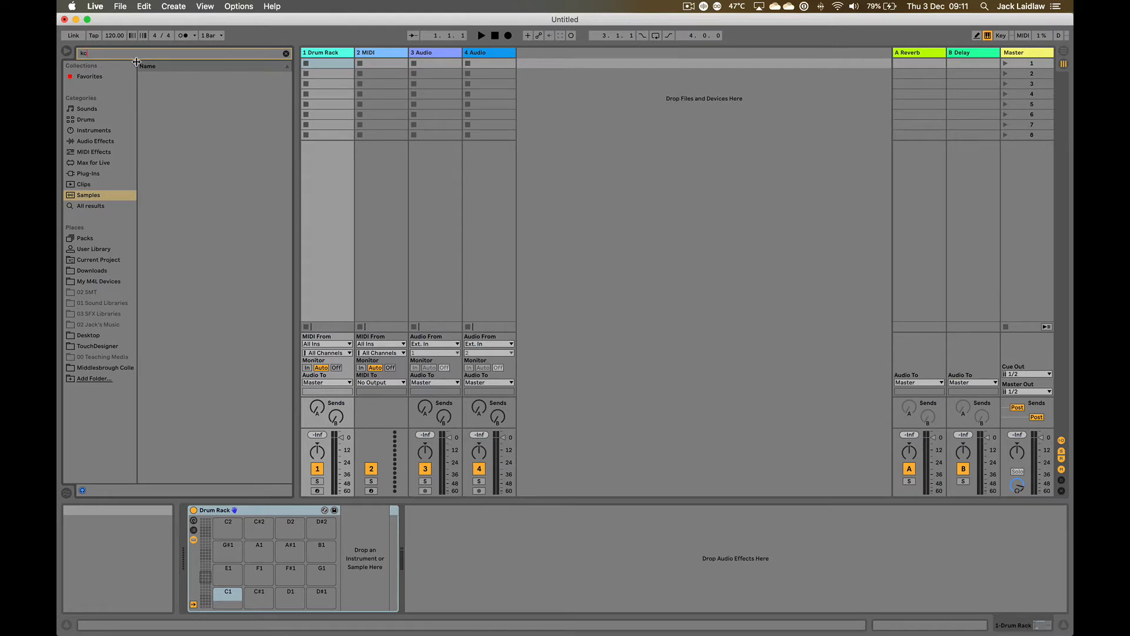
pyautogui.press('BackSpace')
pyautogui.write('ick')
# Step: Preview several kick samples and load Kick 3k Deep.wav onto the Drum Rack's C1 pad
pyautogui.click(198, 88)
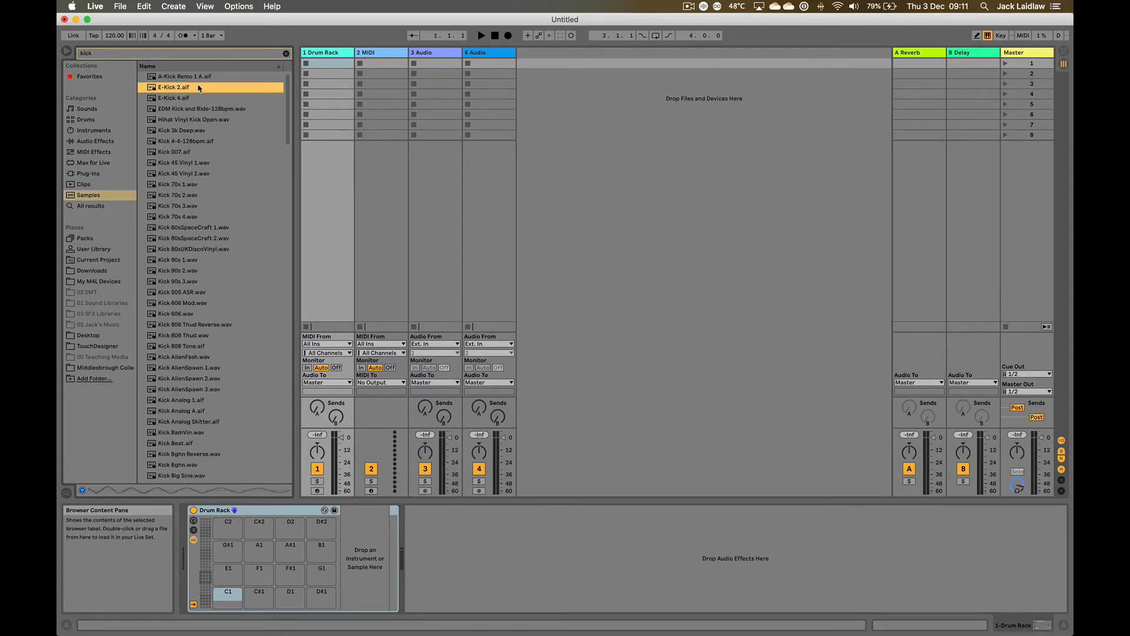
pyautogui.click(185, 99)
pyautogui.click(181, 77)
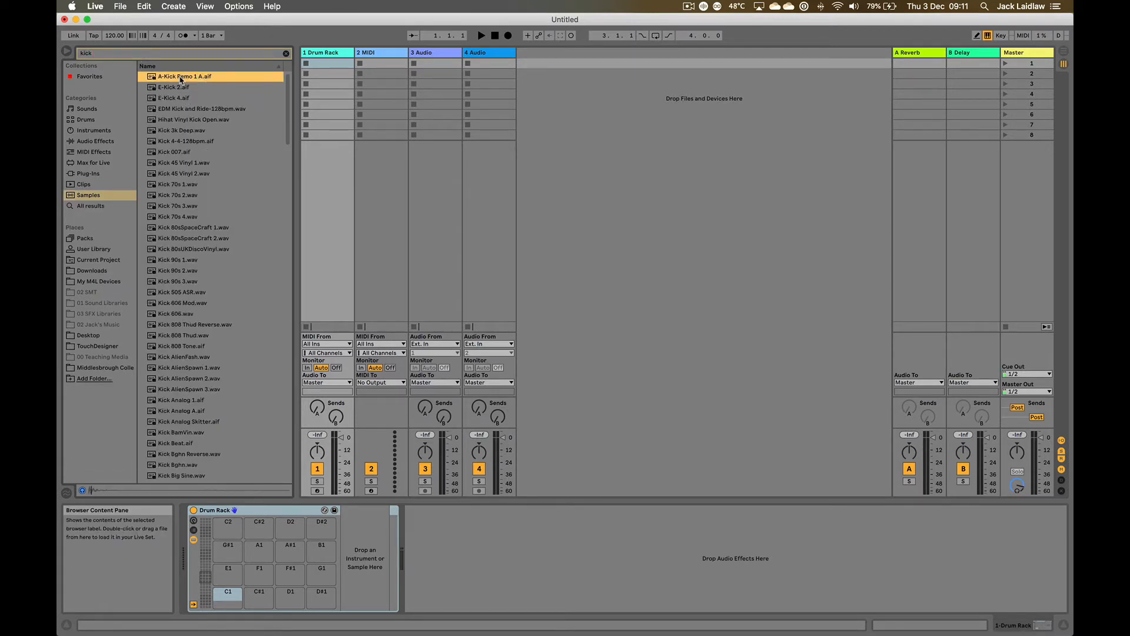
pyautogui.click(185, 130)
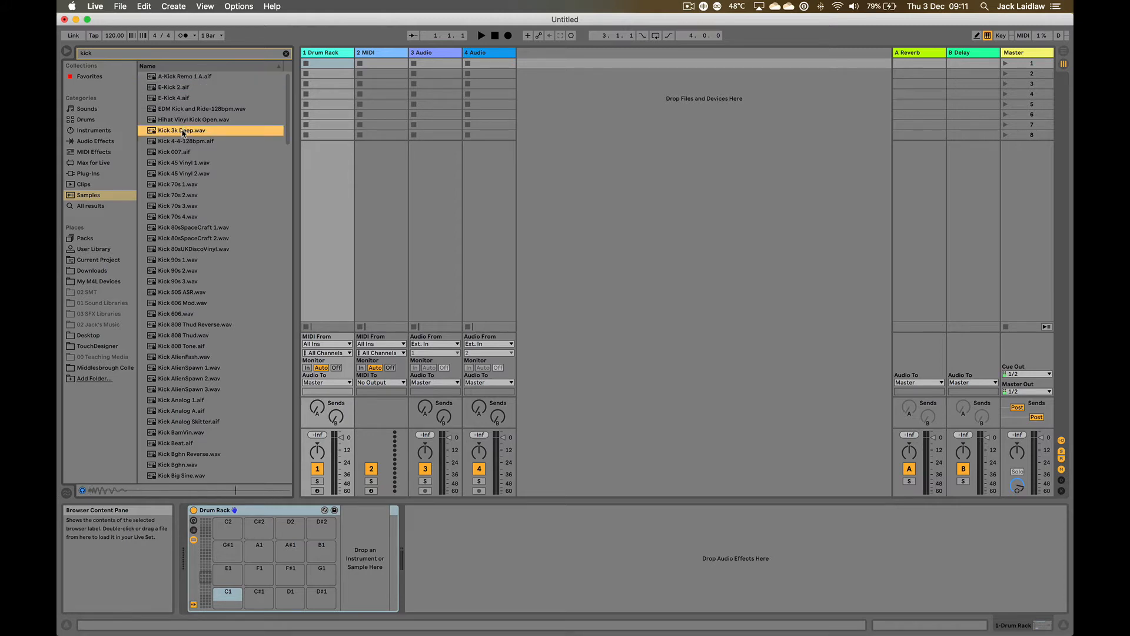
pyautogui.moveTo(215, 276); pyautogui.dragTo(228, 594)
# Step: Audition the kick sample from its C1 pad in the Drum Rack
pyautogui.click(228, 606)
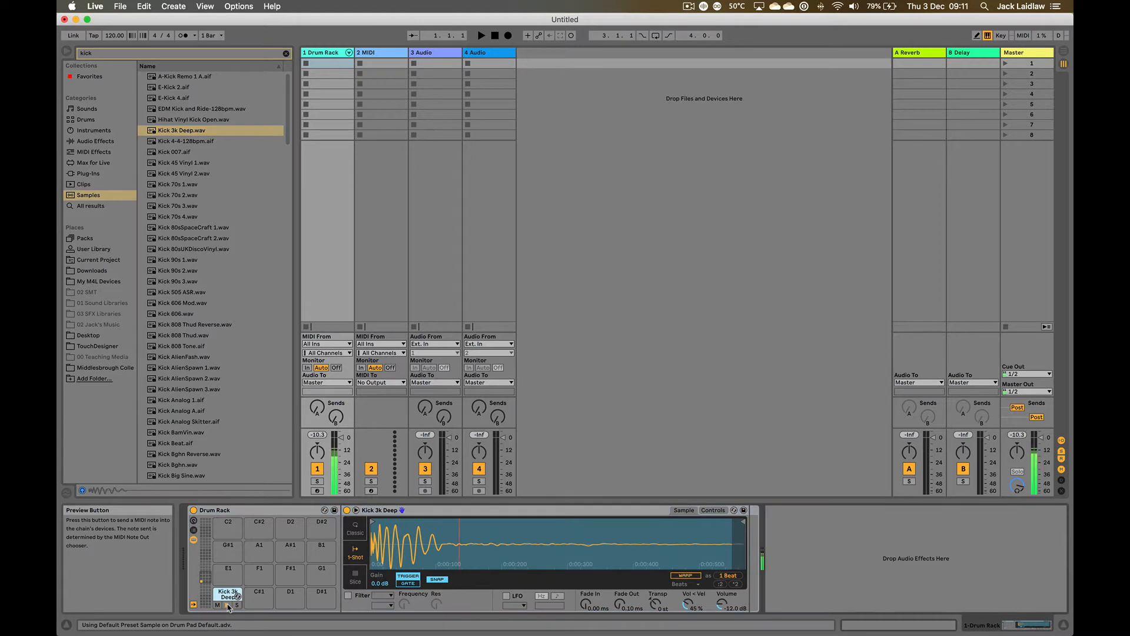
pyautogui.click(229, 605)
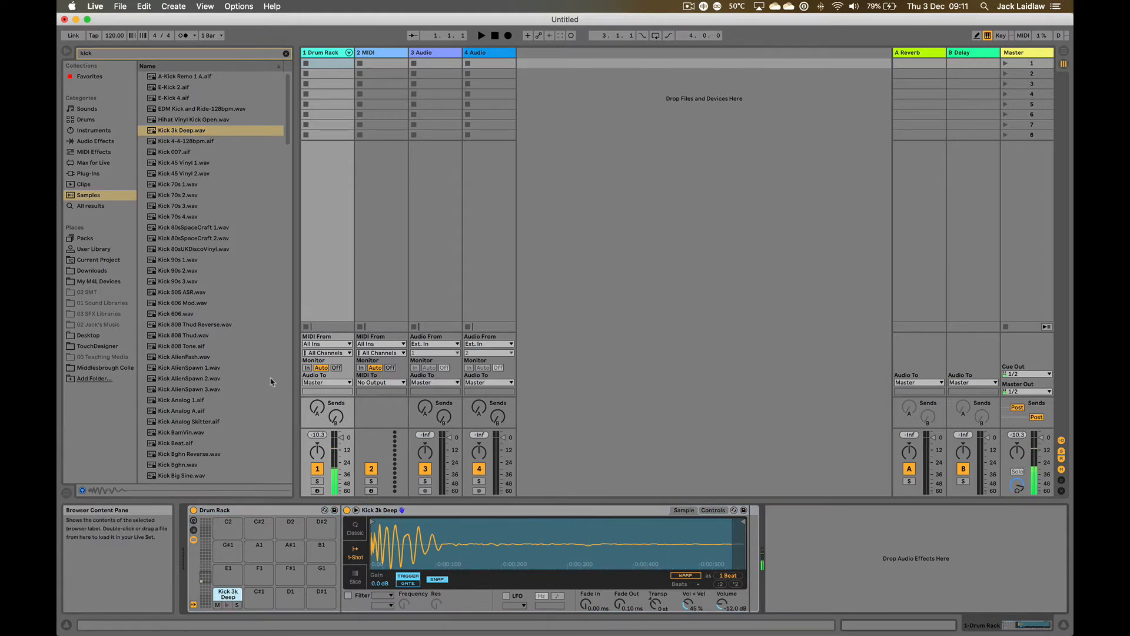
pyautogui.click(228, 605)
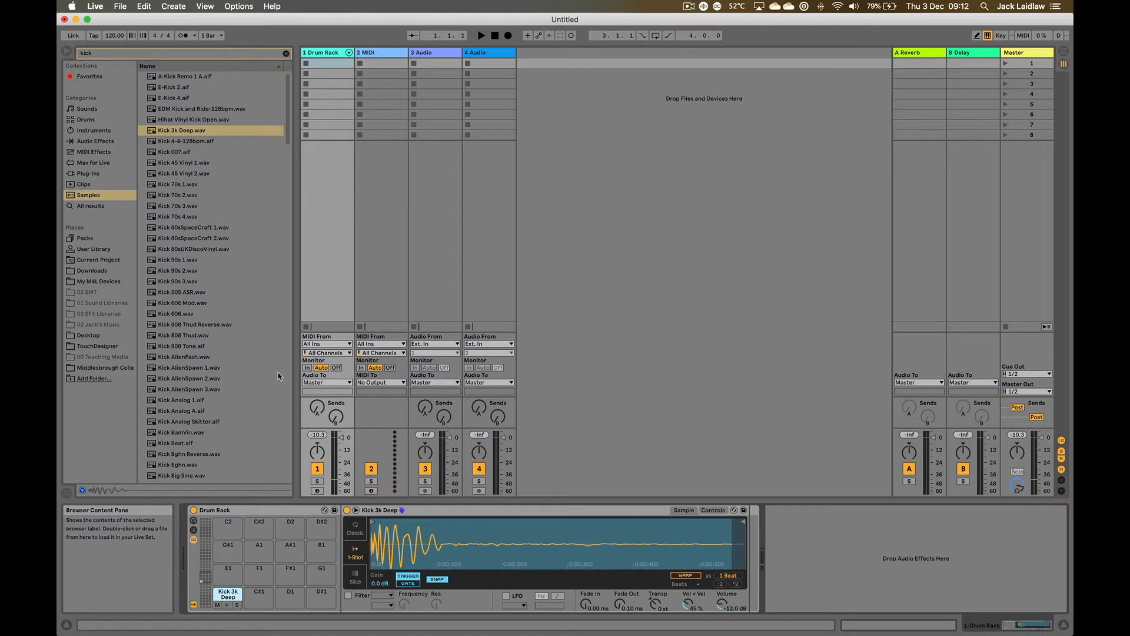
# Step: Arm the Drum Rack track and lower the computer MIDI keyboard's octave to play the kick on C1
pyautogui.press('z')
pyautogui.click(317, 491)
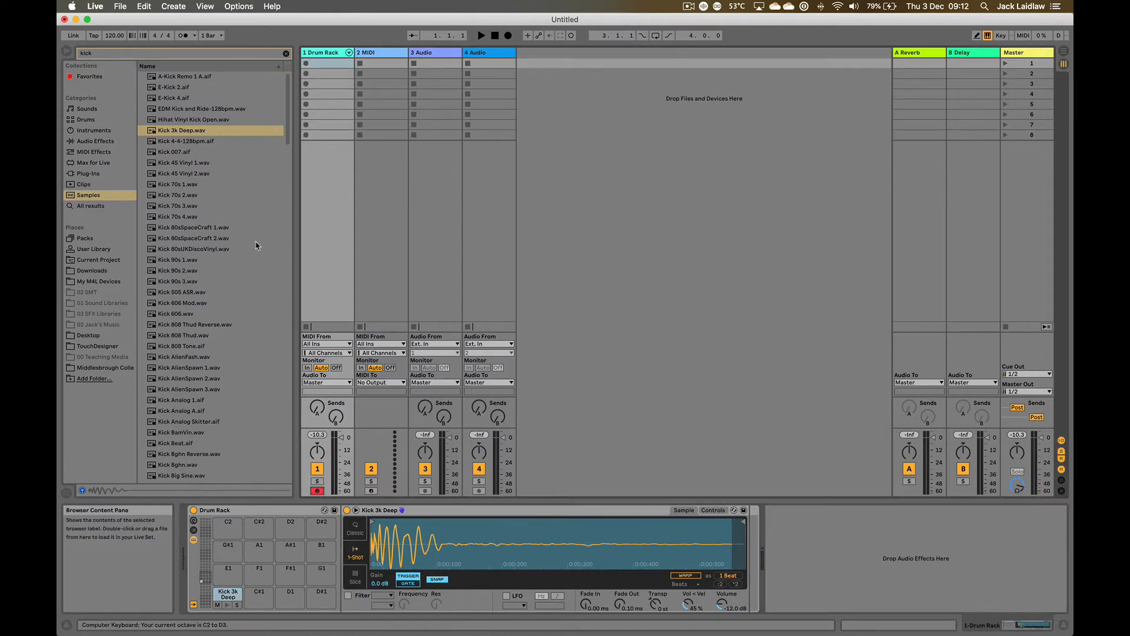
pyautogui.press('a')
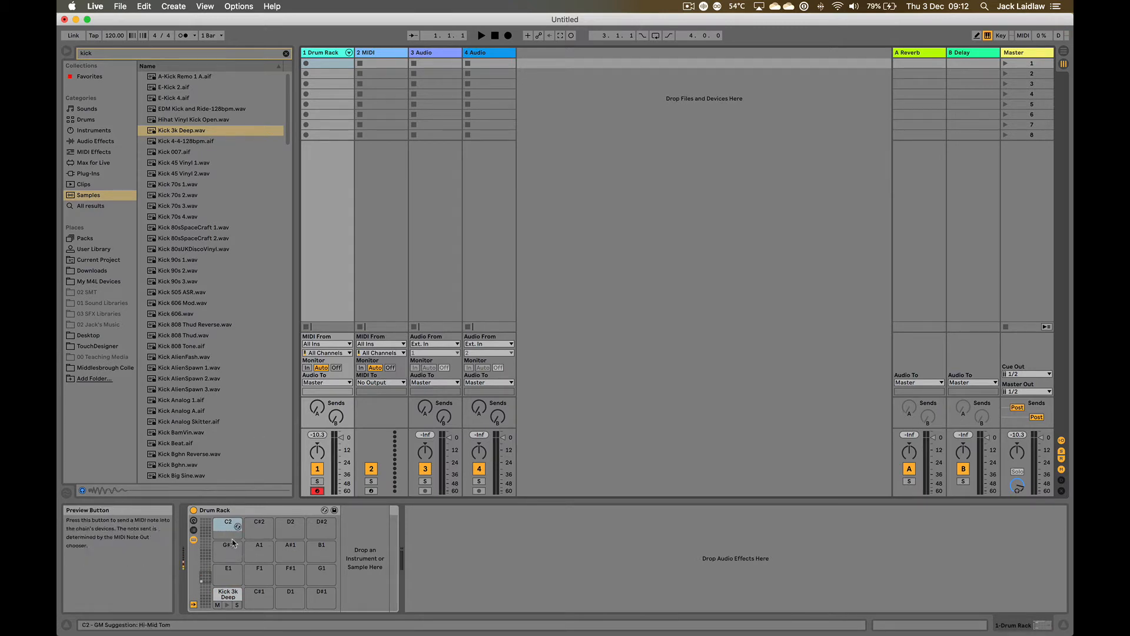
pyautogui.press('z')
pyautogui.press('a')
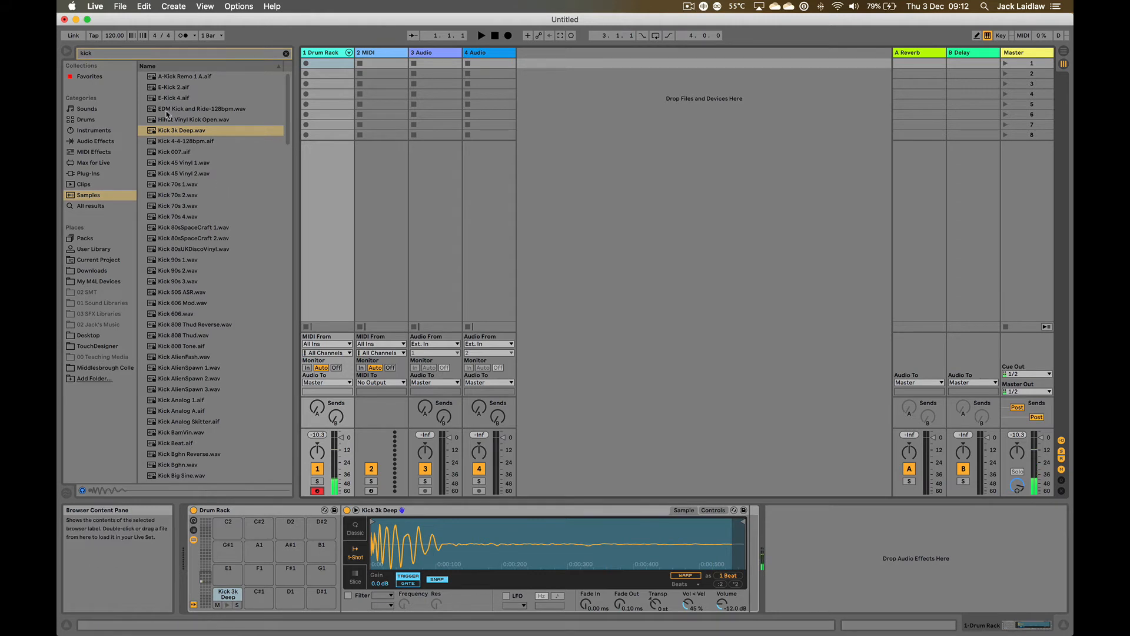
# Step: Search the samples for "snare" and load A-Snare Cust N&C 1 A.aif onto the C#1 pad
pyautogui.press('super+f')
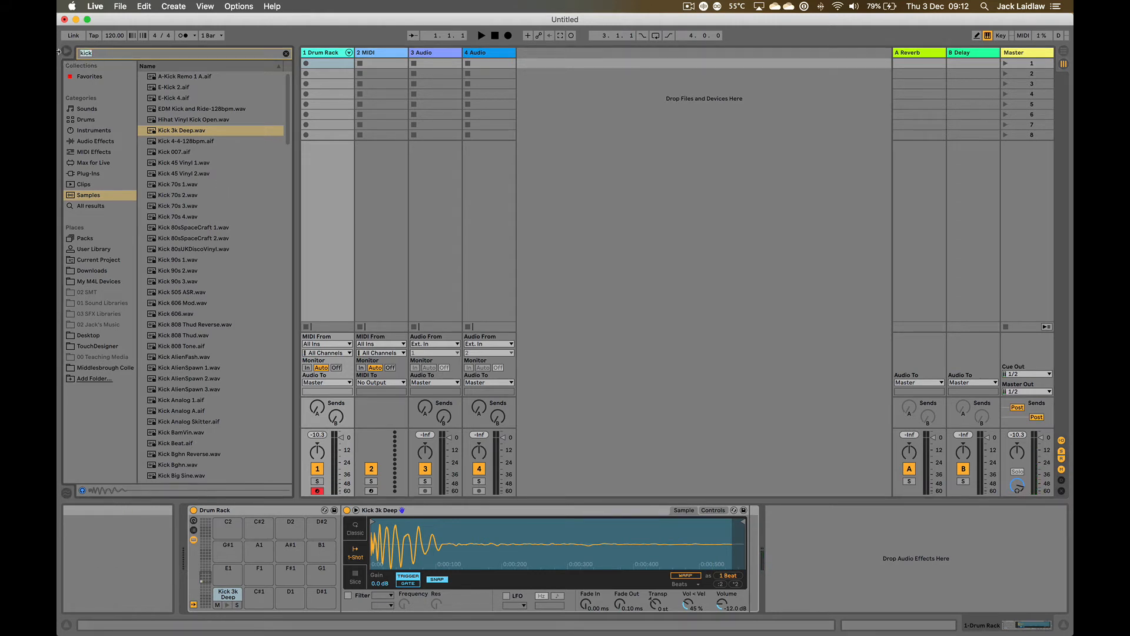
pyautogui.write('snare')
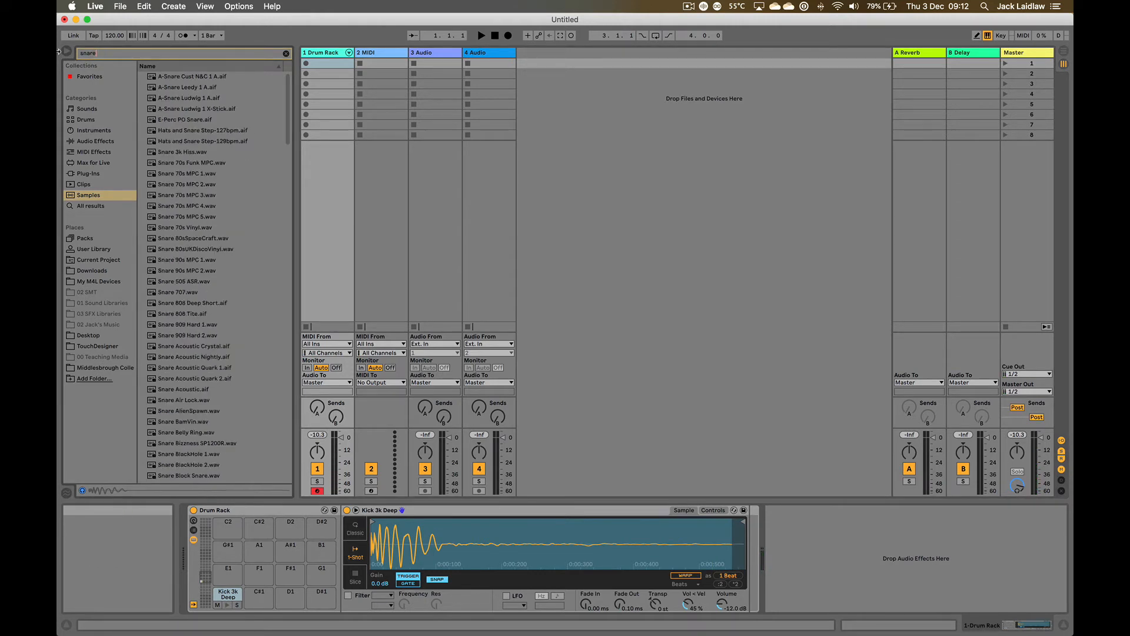
pyautogui.click(194, 77)
pyautogui.moveTo(223, 396); pyautogui.dragTo(259, 594)
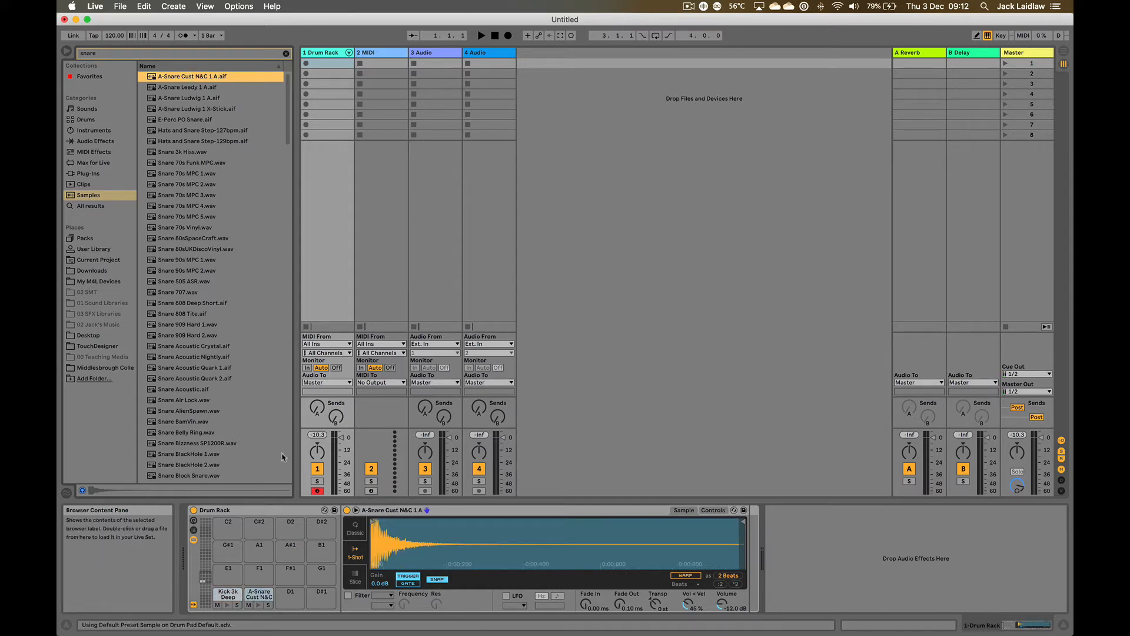
# Step: Play the snare and kick pads from the computer MIDI keyboard to hear both samples
pyautogui.press('w')
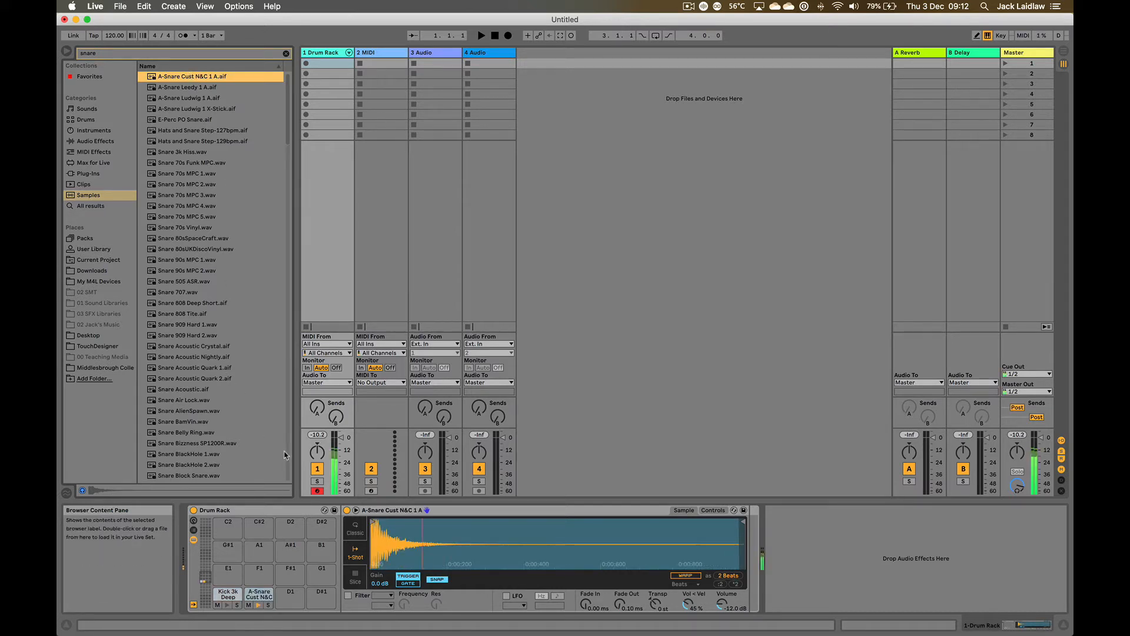
pyautogui.press('a')
pyautogui.press('w')
# Step: Show the Drum Rack's chain list and switch between the kick and snare chains to view their devices
pyautogui.click(193, 537)
pyautogui.click(194, 539)
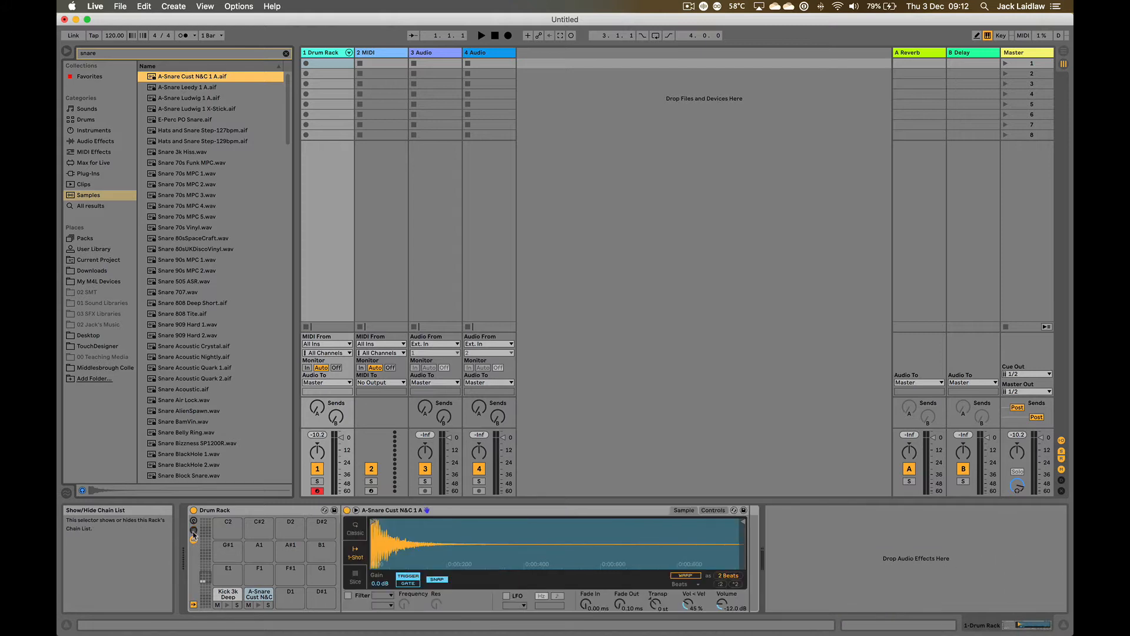
pyautogui.click(194, 539)
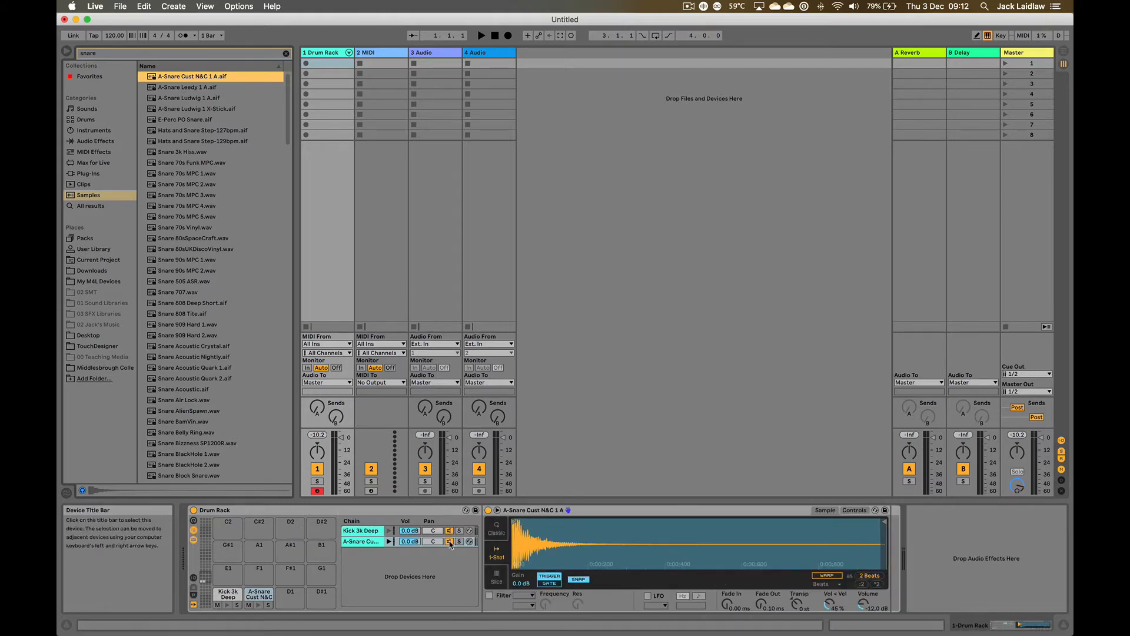
pyautogui.click(368, 532)
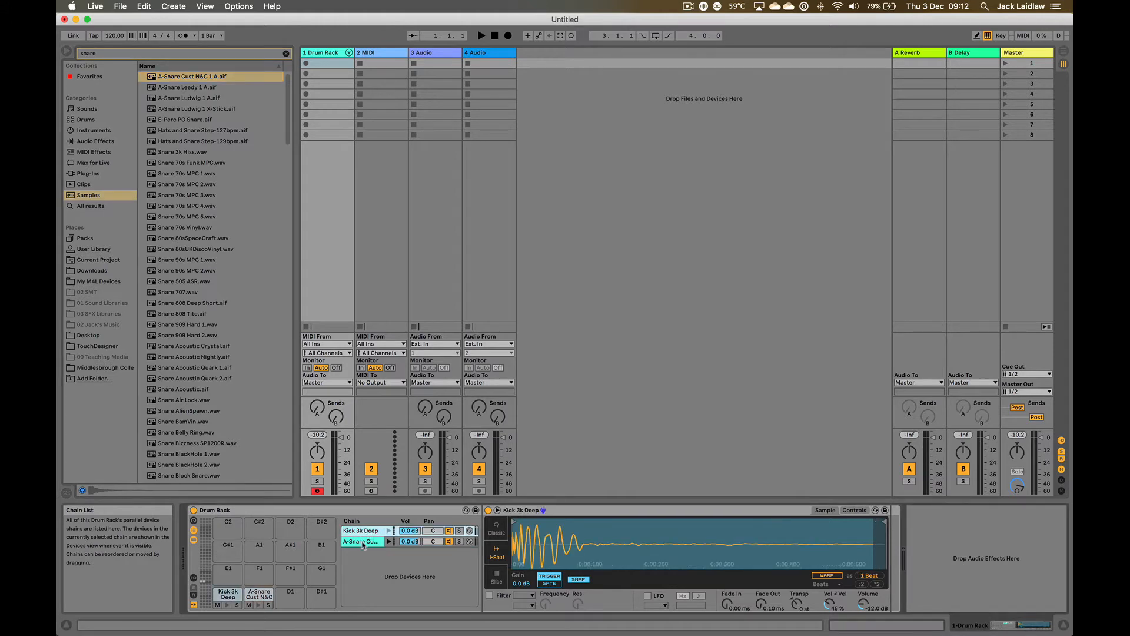
pyautogui.click(363, 542)
pyautogui.click(364, 532)
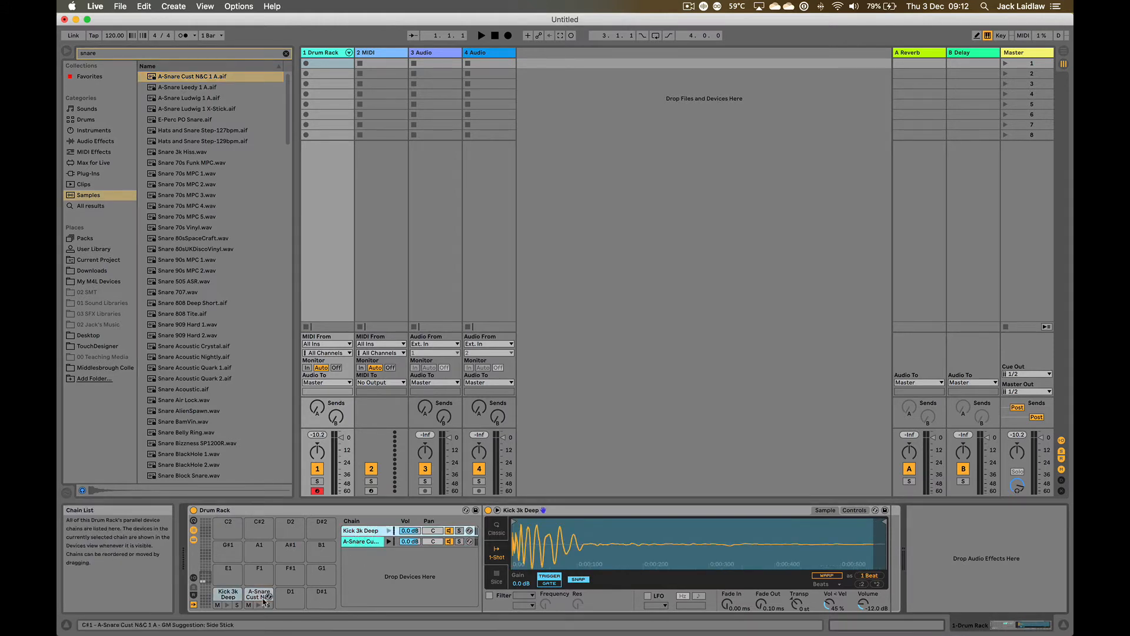
# Step: Rename the C1 pad as Kick and the C#1 pad as Snare
pyautogui.click(229, 599)
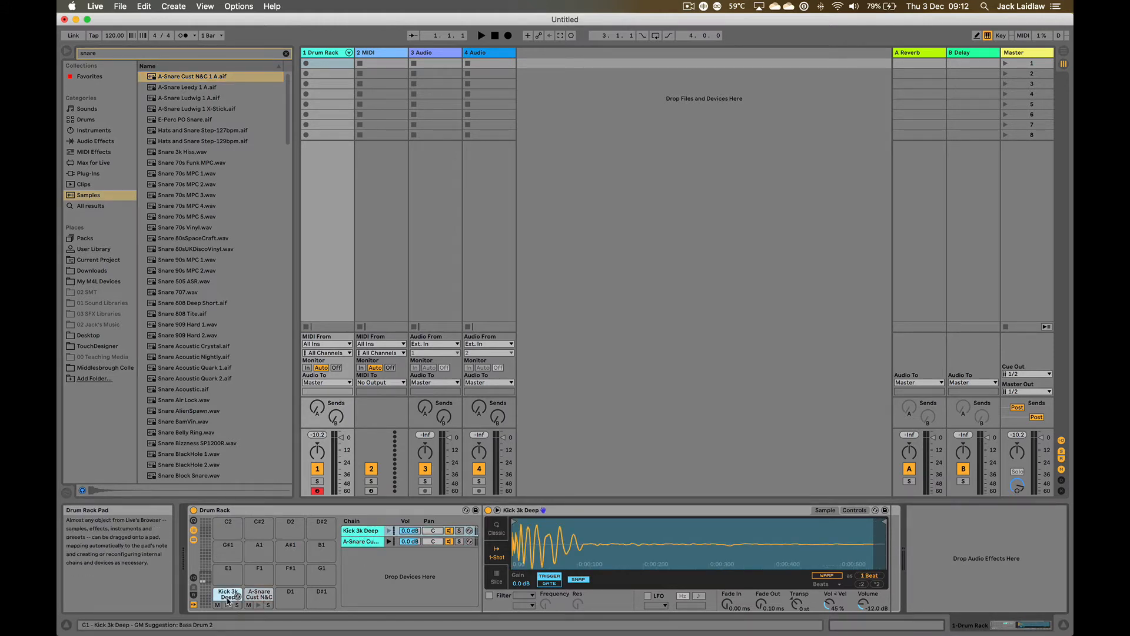
pyautogui.click(227, 599)
pyautogui.write('Kick')
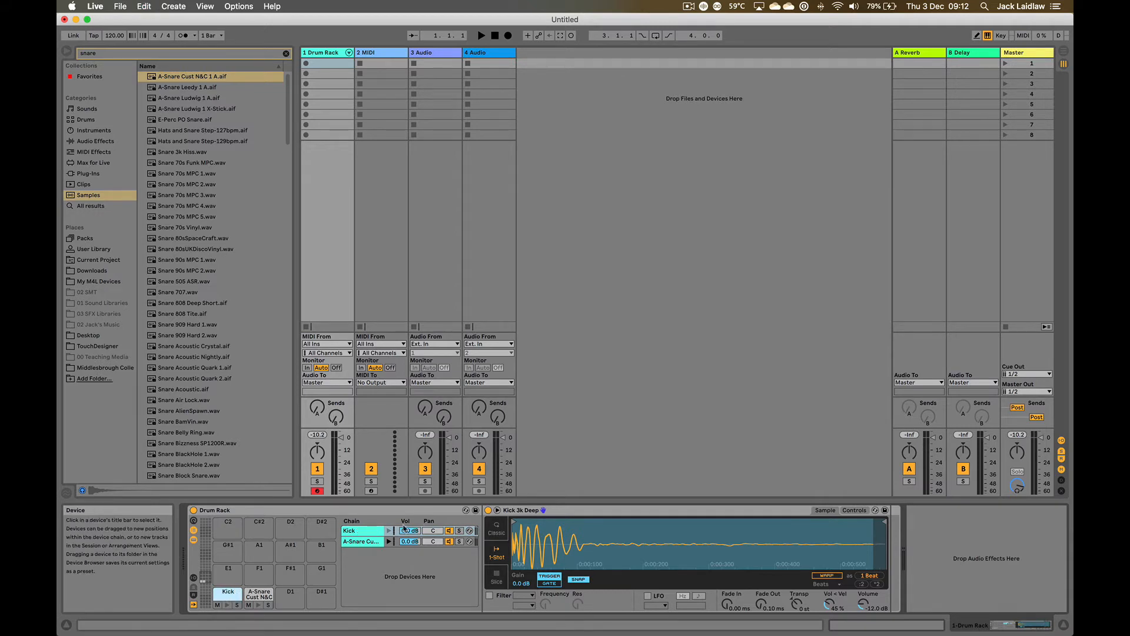
pyautogui.click(258, 599)
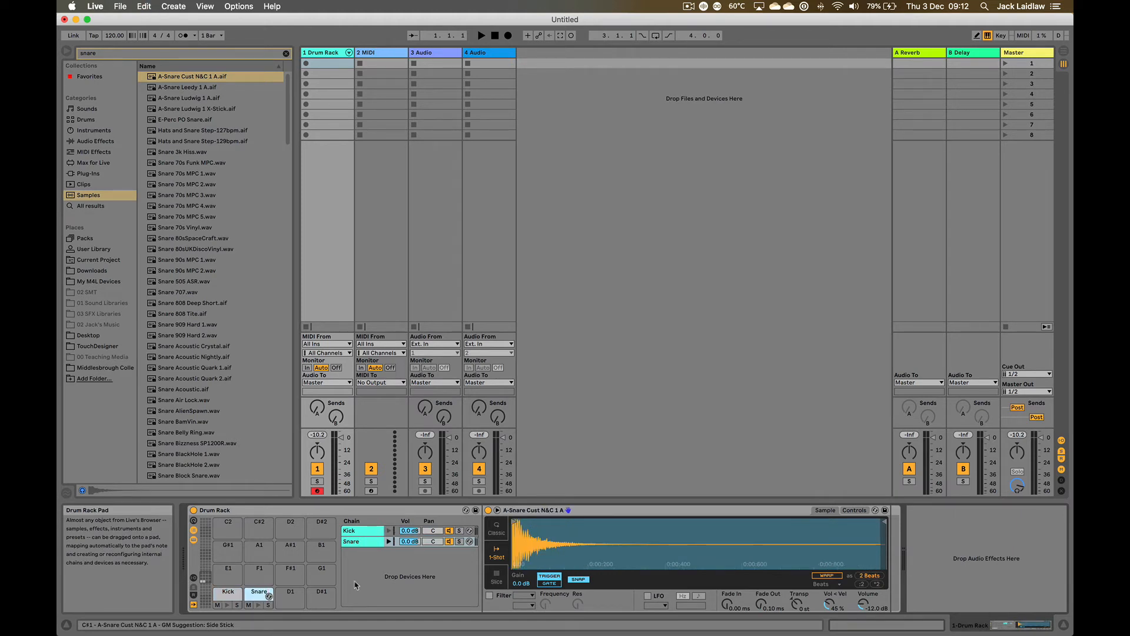
# Step: Change the Snare chain's color to purple in the chain list
pyautogui.rightClick(354, 545)
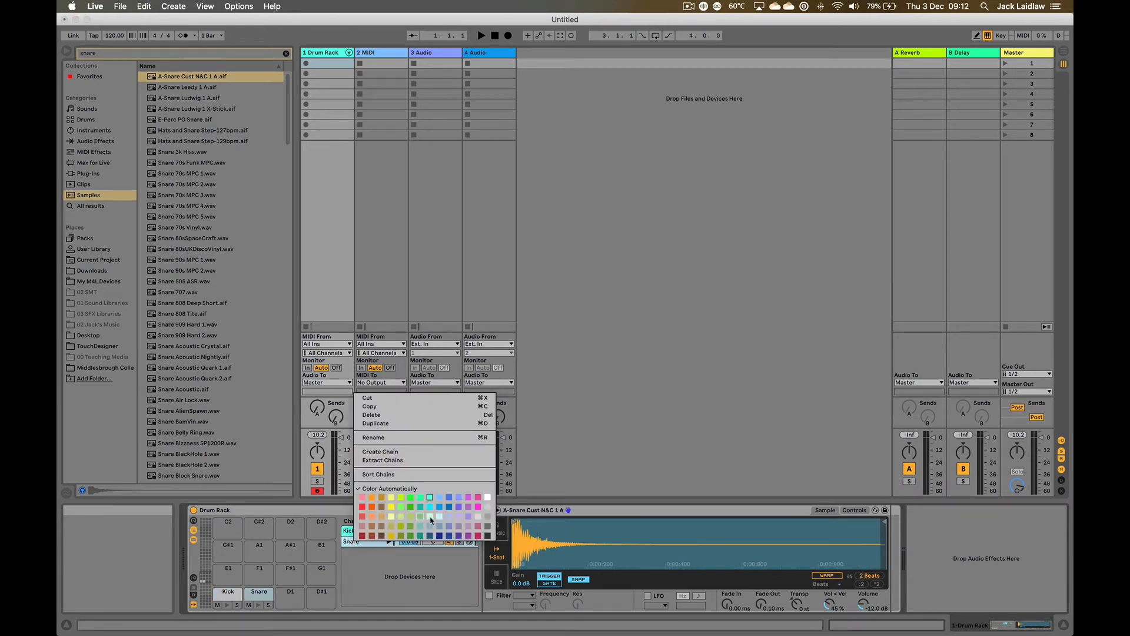
pyautogui.click(471, 508)
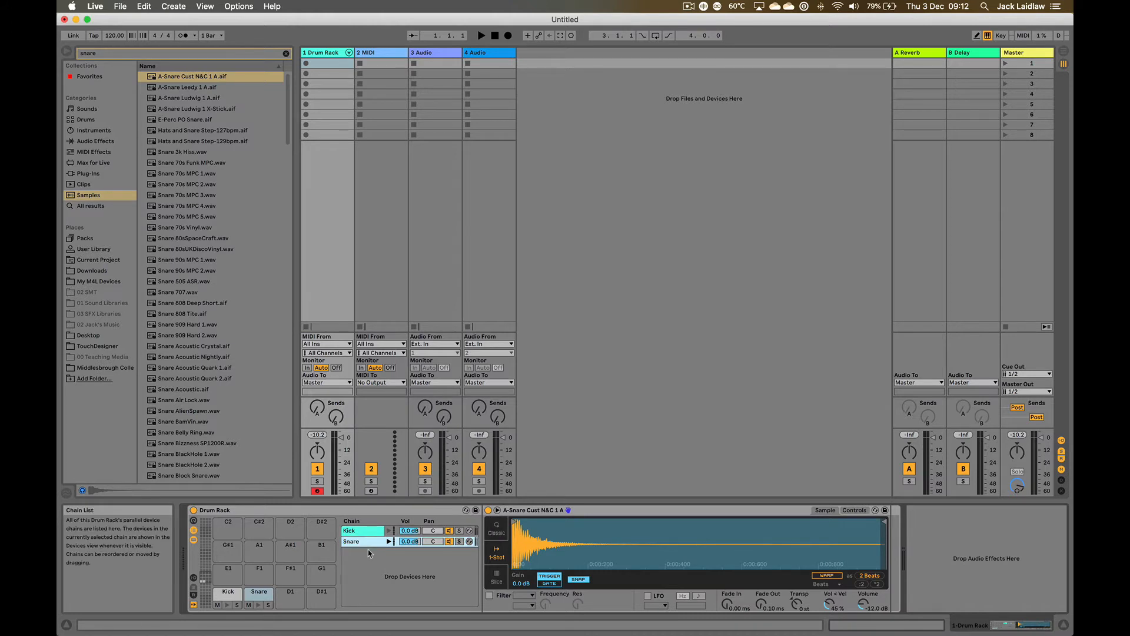
pyautogui.click(395, 565)
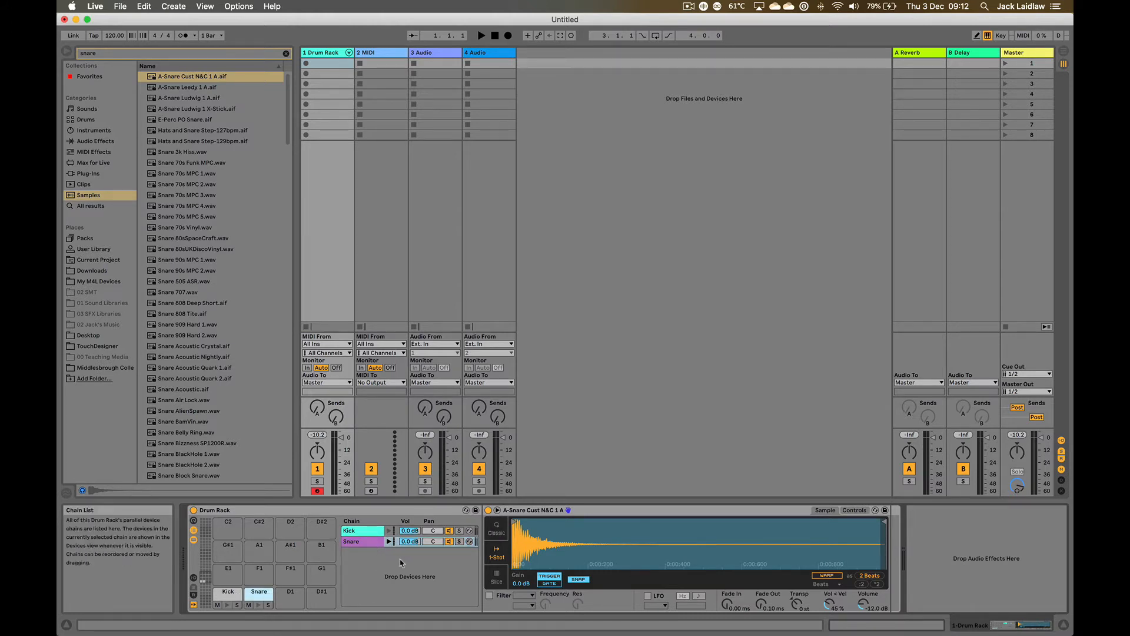
# Step: Audition the Kick sound from its chain and from its pad
pyautogui.click(389, 530)
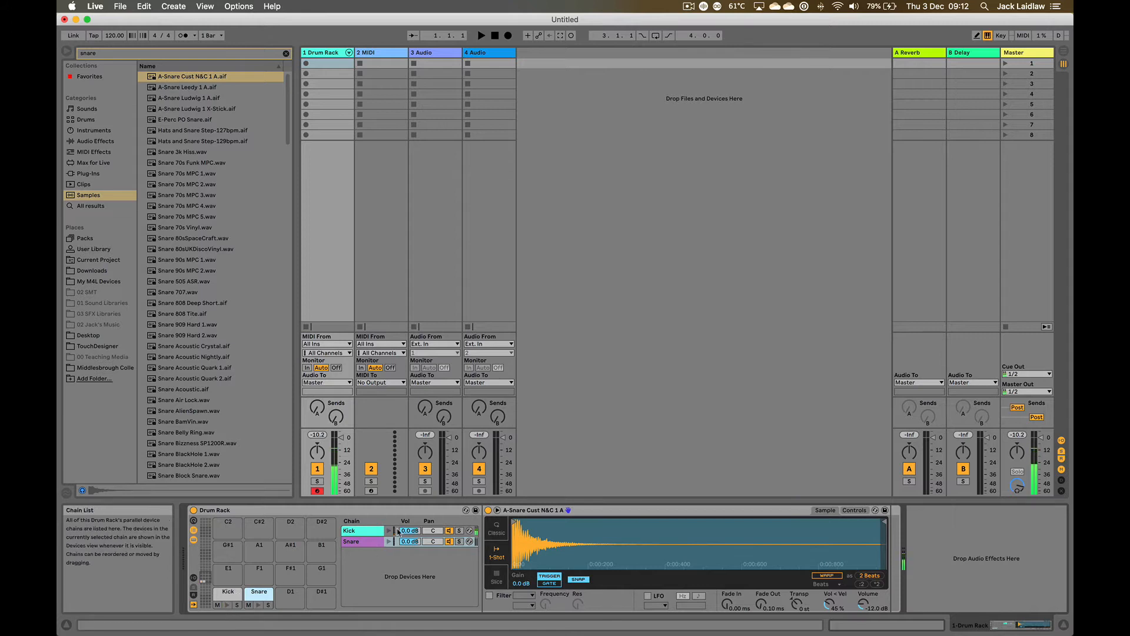
pyautogui.click(227, 605)
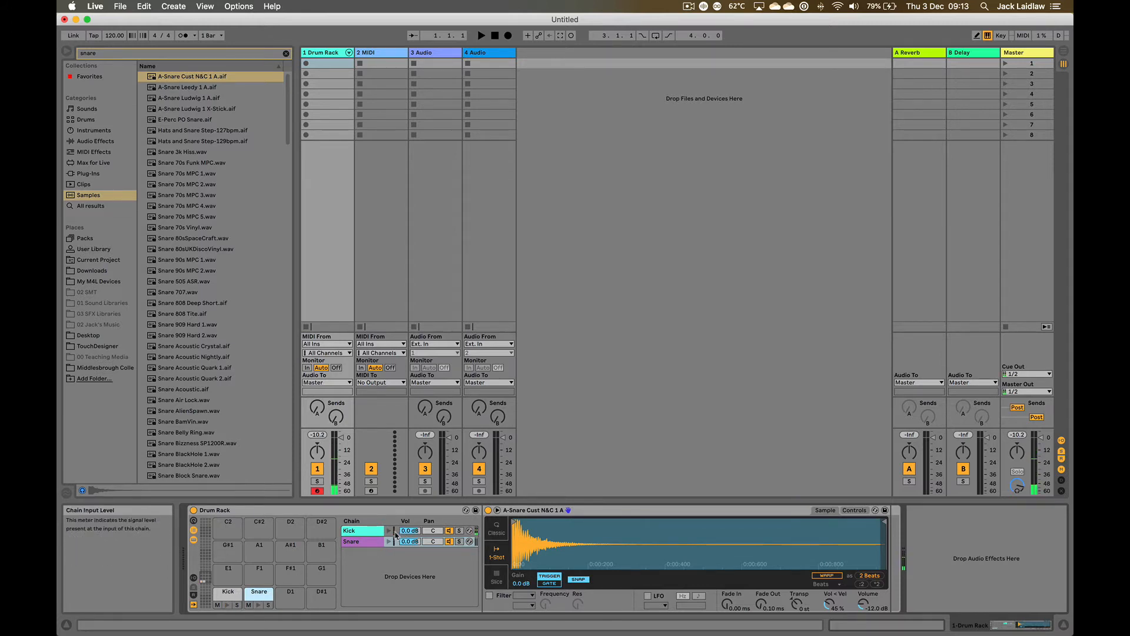
pyautogui.click(227, 605)
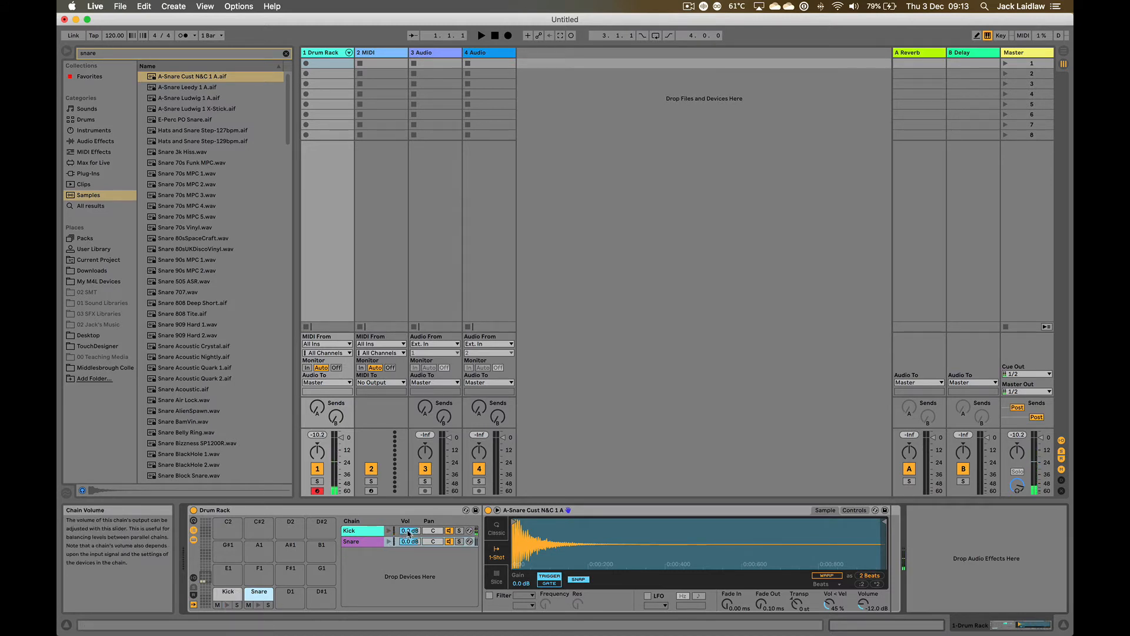
# Step: Try muting and unmuting the Kick from its chain and its pad, and try soloing the chain
pyautogui.moveTo(425, 532); pyautogui.dragTo(433, 527)
pyautogui.click(450, 532)
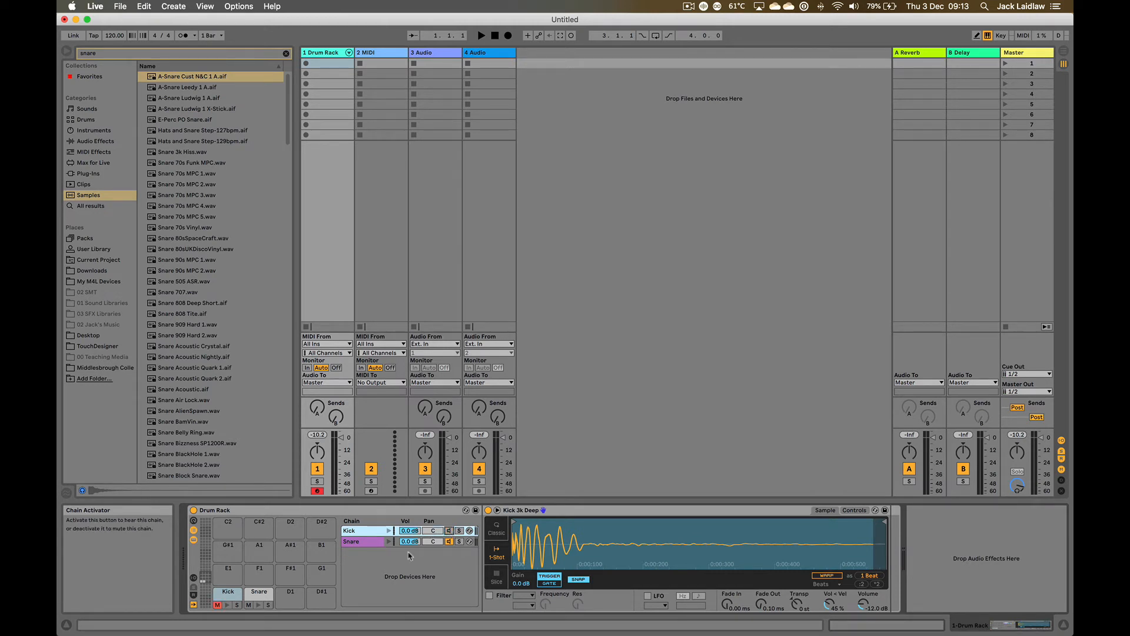
pyautogui.click(217, 605)
pyautogui.click(218, 604)
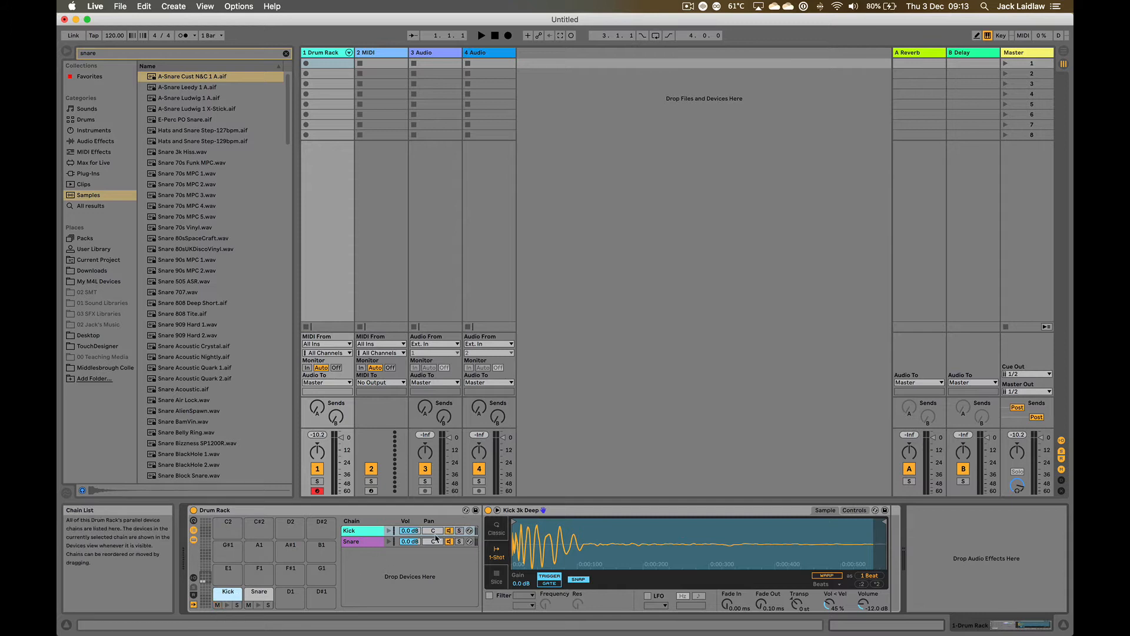
pyautogui.click(448, 531)
pyautogui.click(218, 605)
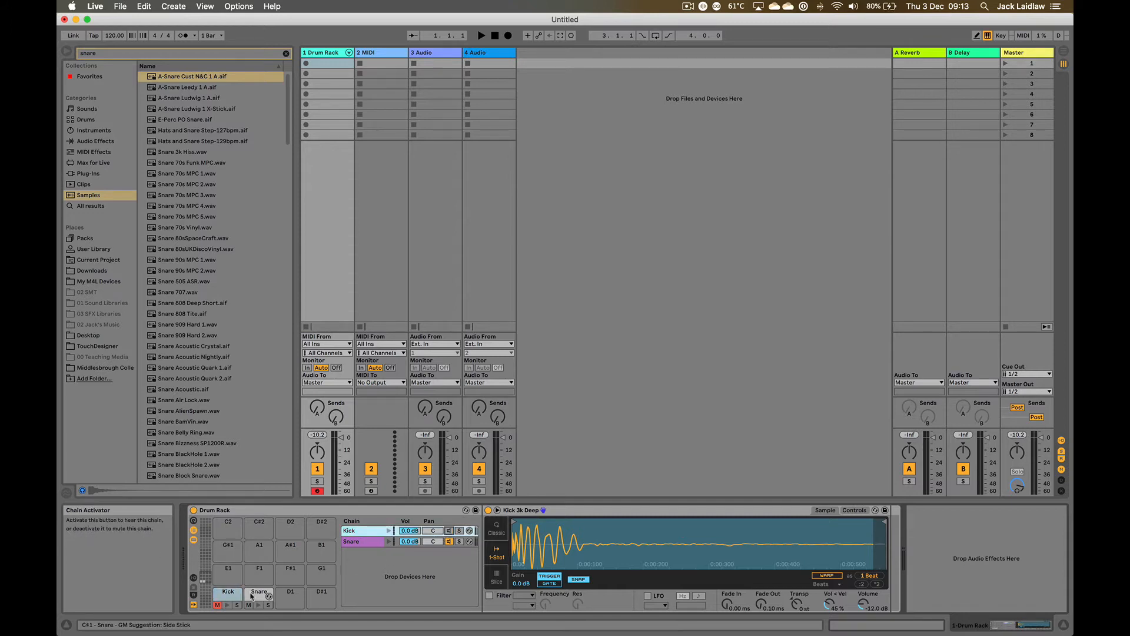
pyautogui.click(218, 605)
pyautogui.click(459, 531)
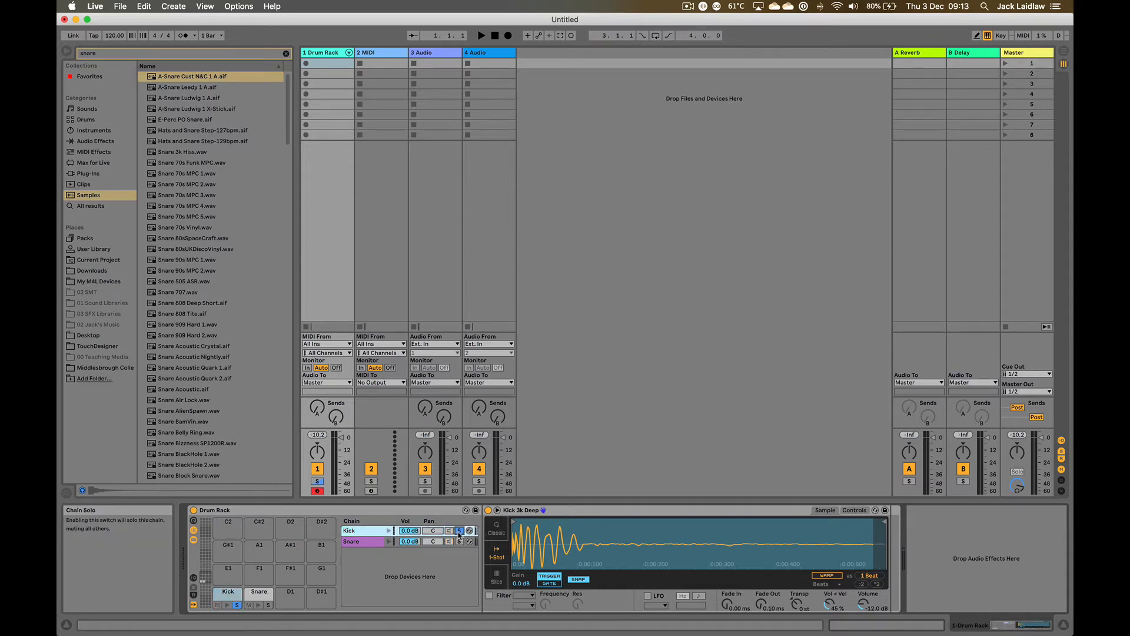
# Step: Hot-swap the Kick chain's sample for Kick 70s 1.wav after previewing other kick samples
pyautogui.click(470, 531)
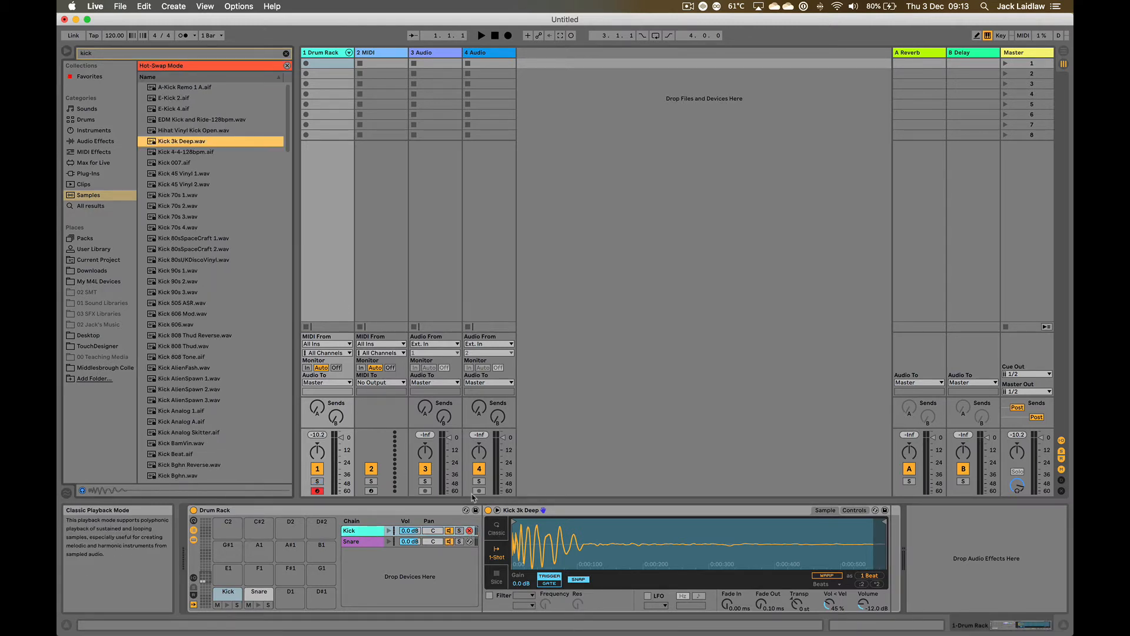
pyautogui.click(222, 152)
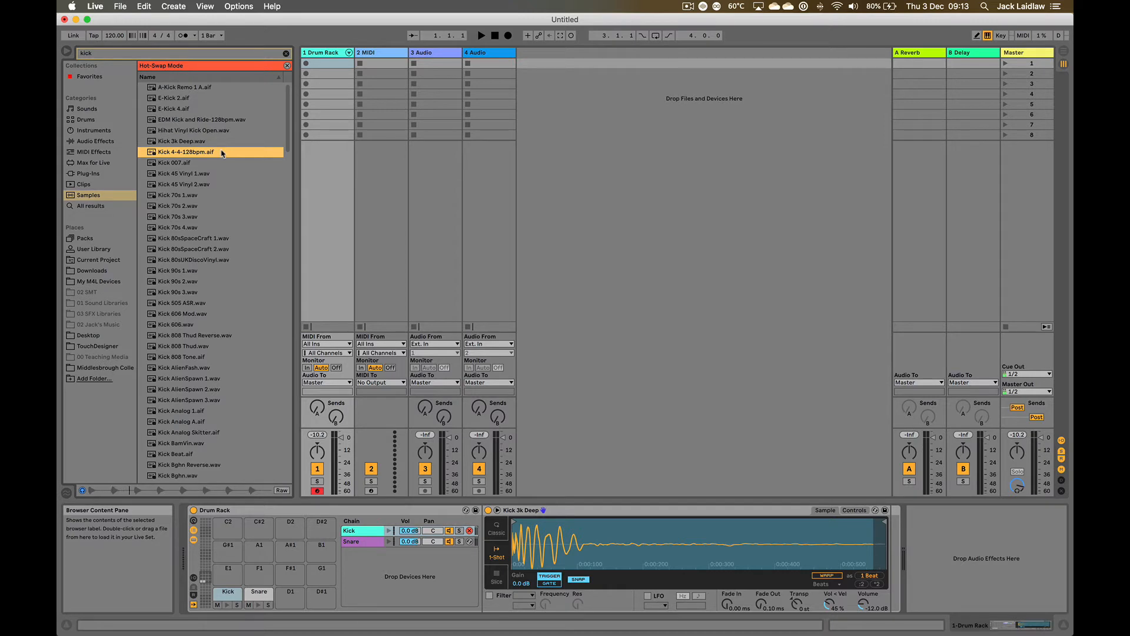
pyautogui.press('Down')
pyautogui.press('Down')
pyautogui.press('Down')
pyautogui.press('Down')
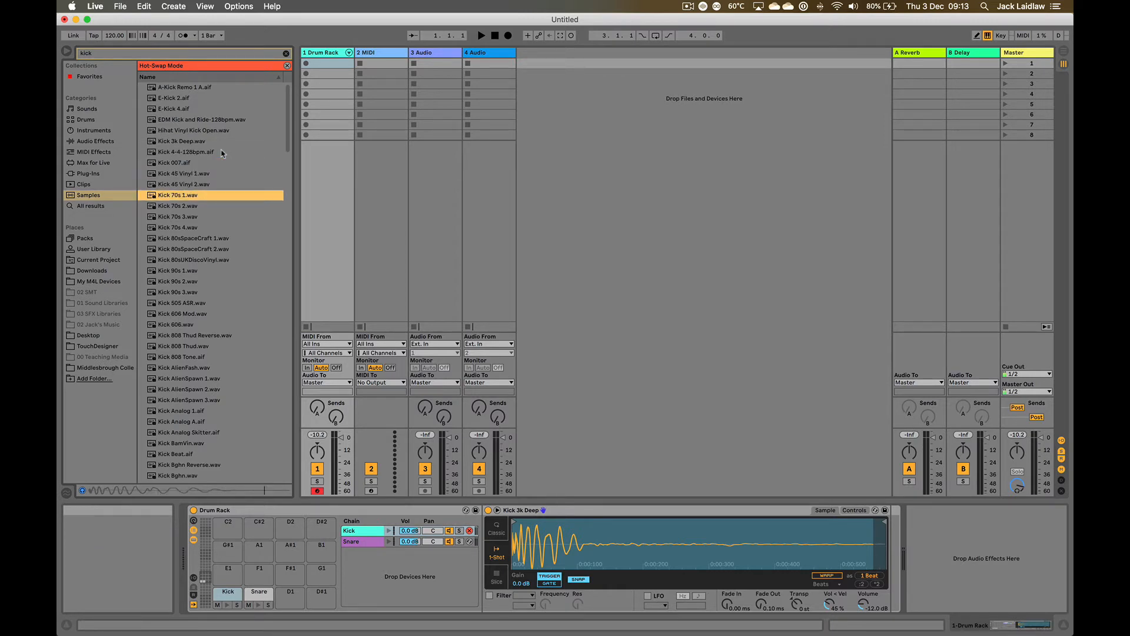
pyautogui.press('Return')
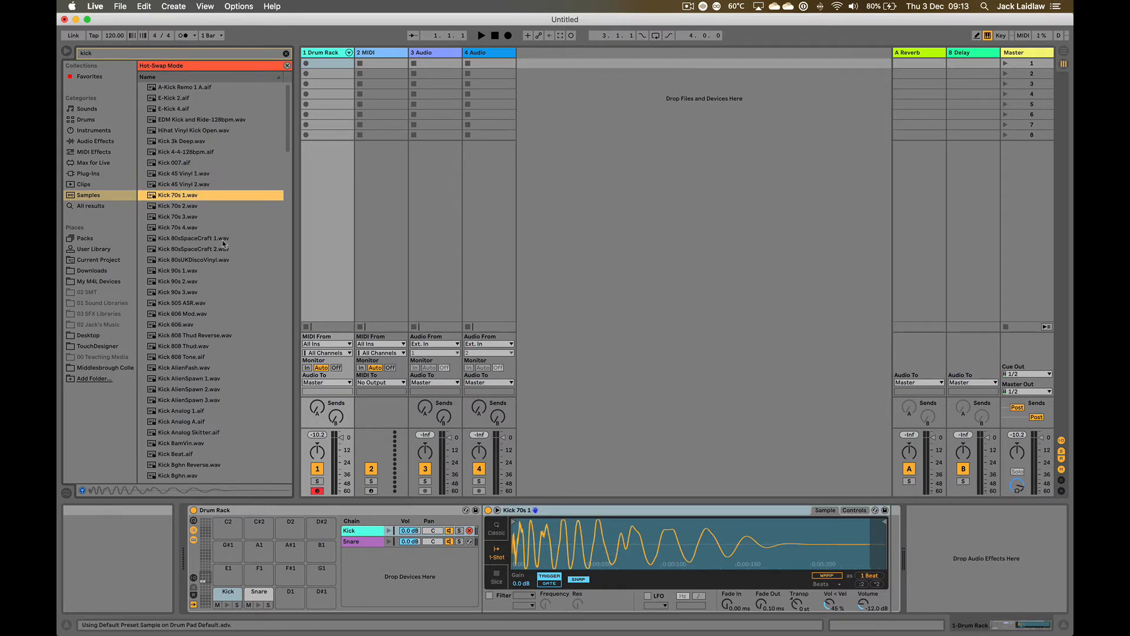
# Step: Try entering hot-swap mode from the Kick pad and leave it without swapping
pyautogui.click(235, 605)
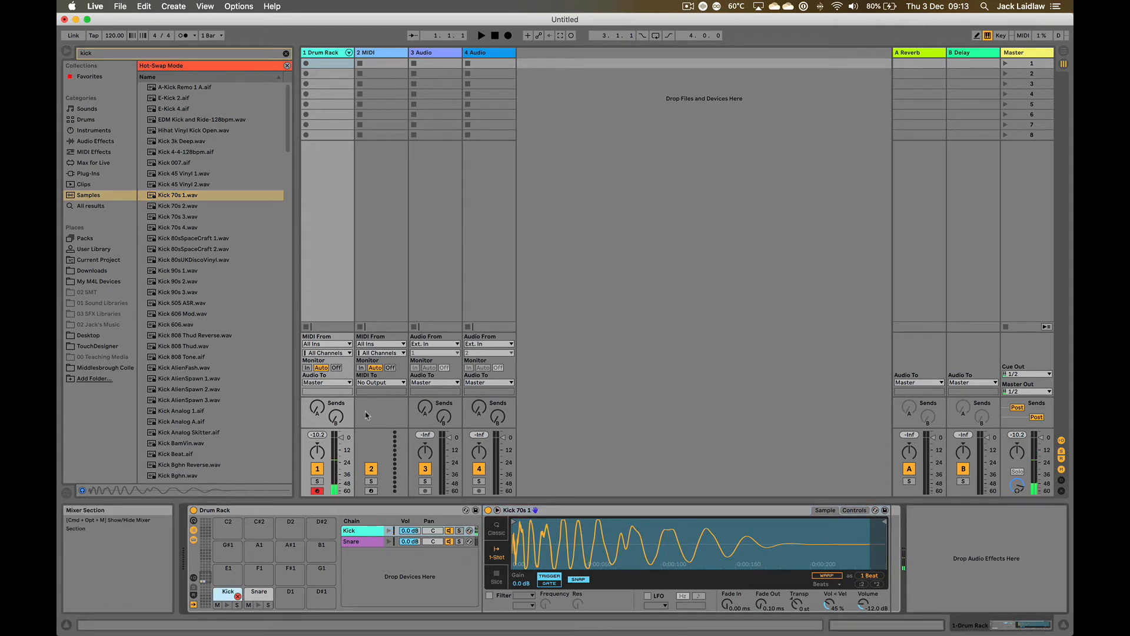
pyautogui.click(287, 65)
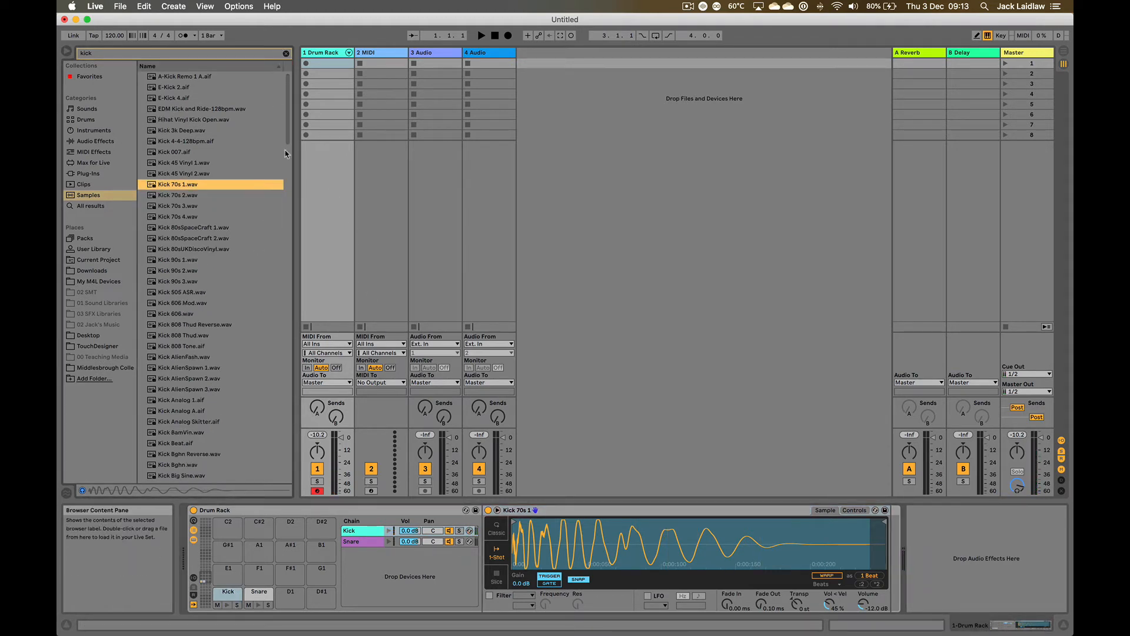
pyautogui.click(404, 566)
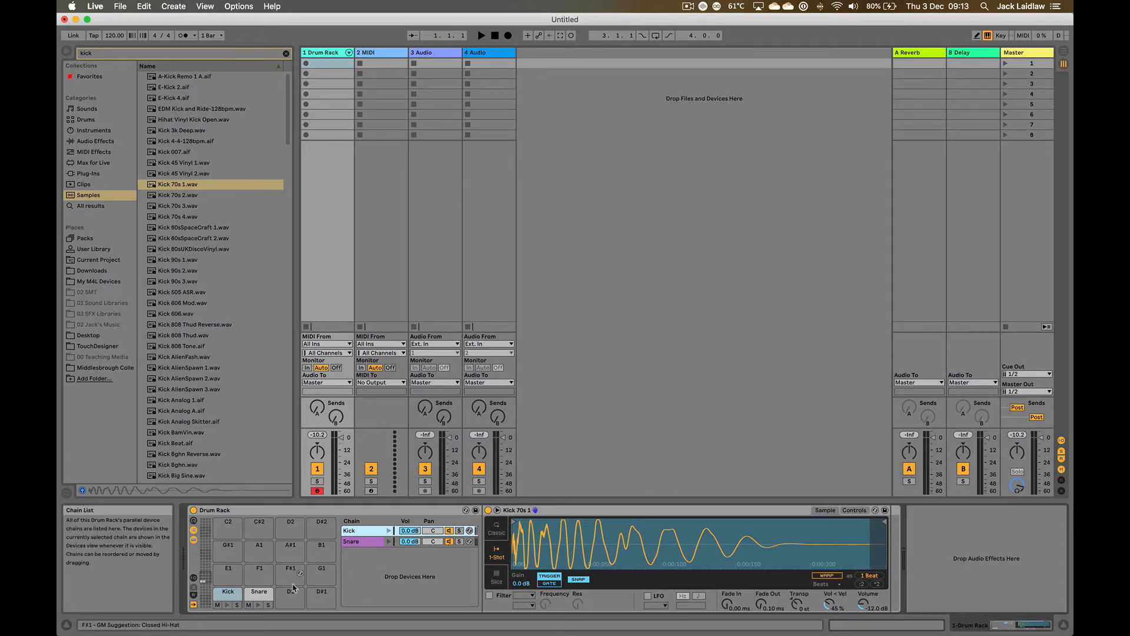
# Step: Audition the swapped kick sound from its pad and with repeated notes
pyautogui.click(228, 607)
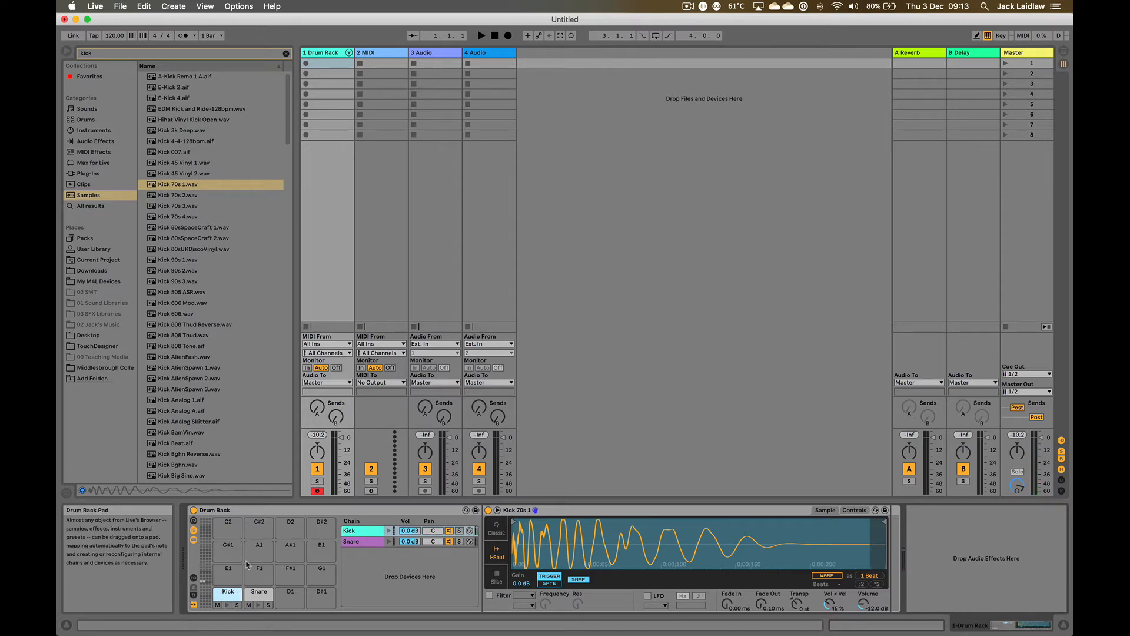
pyautogui.click(239, 596)
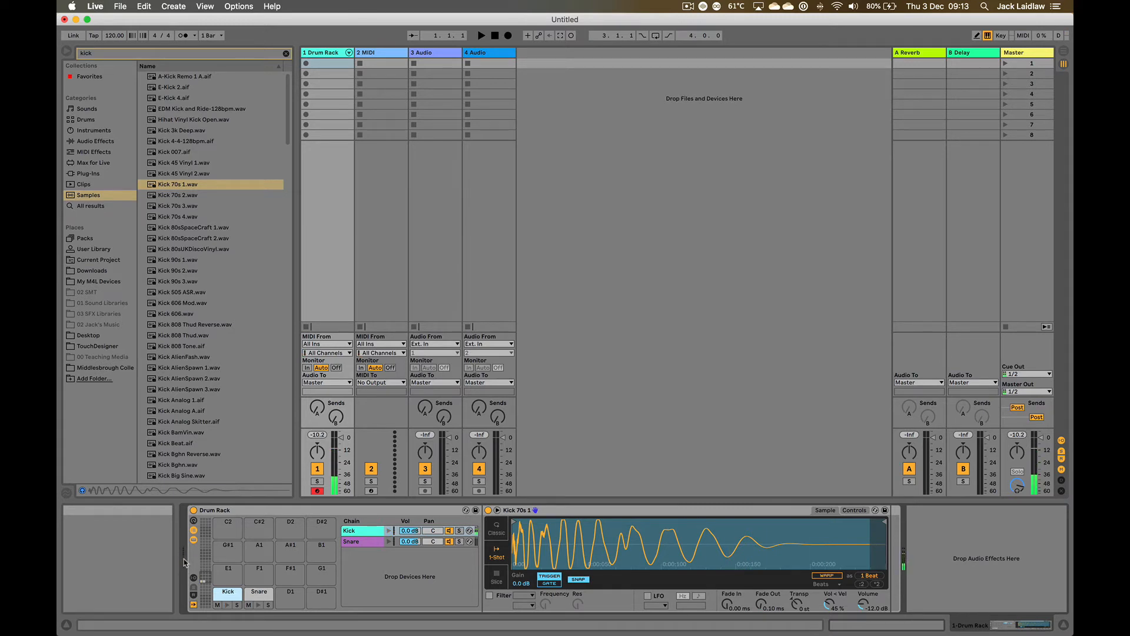
pyautogui.press('a')
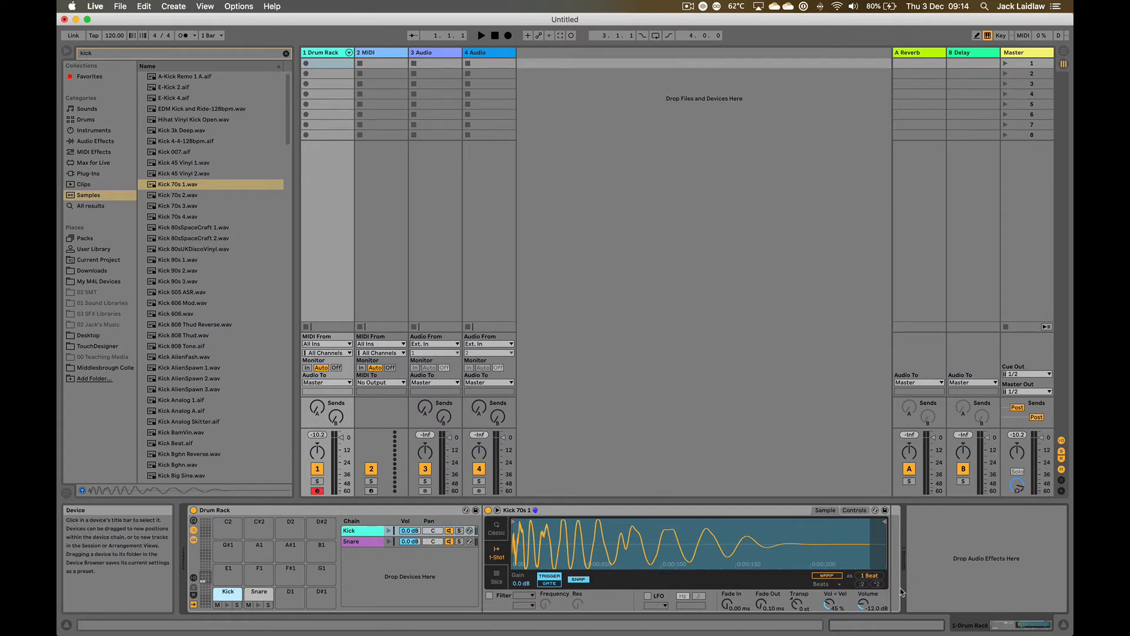
pyautogui.press('a')
pyautogui.press('a')
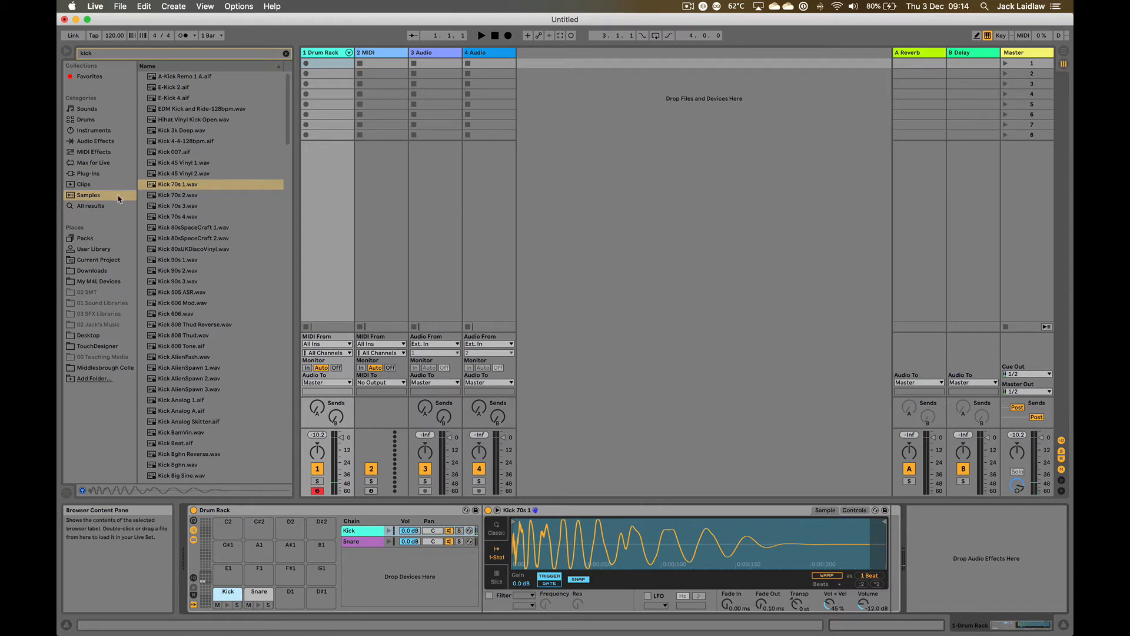
# Step: Find Overdrive among all the audio effects, place it after the whole Drum Rack, and set its Drive and Dry/Wet to 100%
pyautogui.click(107, 152)
pyautogui.click(108, 142)
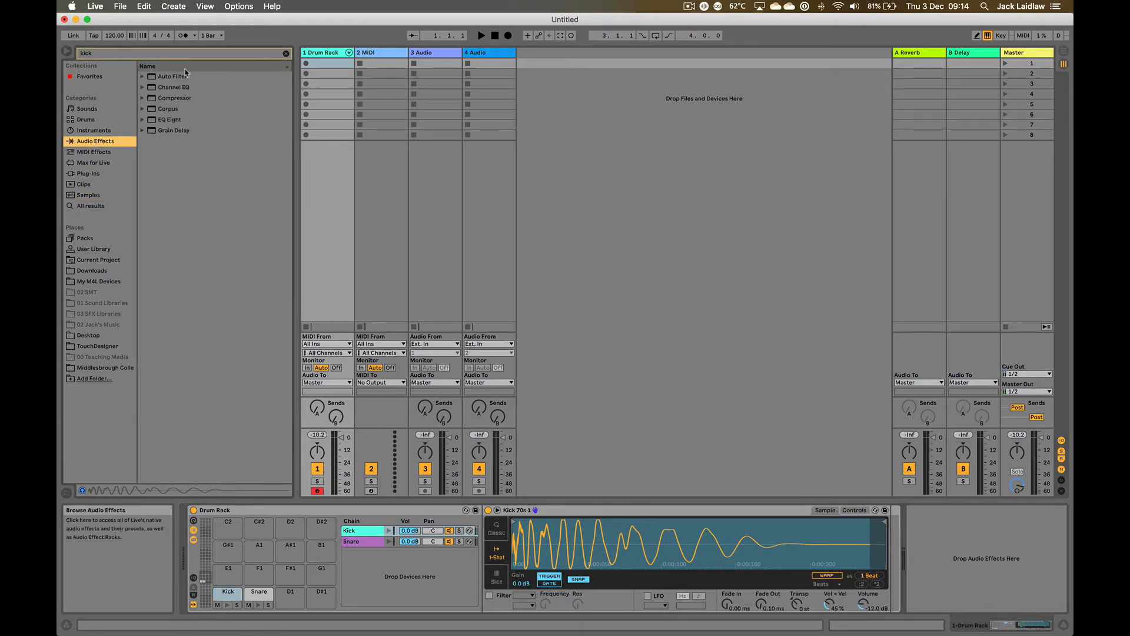
pyautogui.click(286, 53)
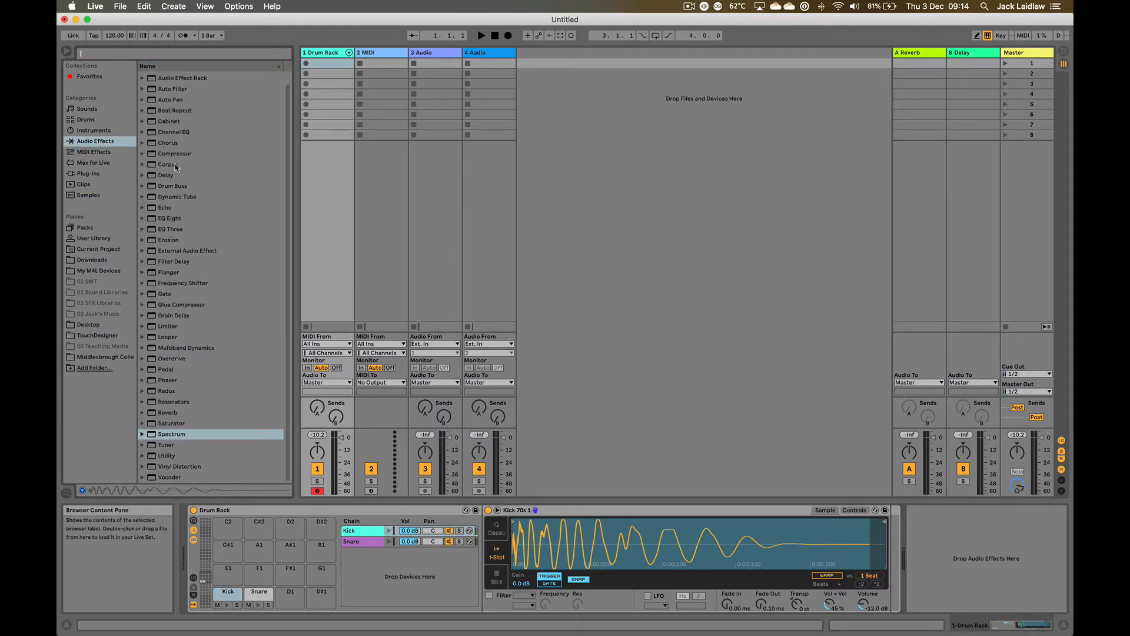
pyautogui.click(176, 359)
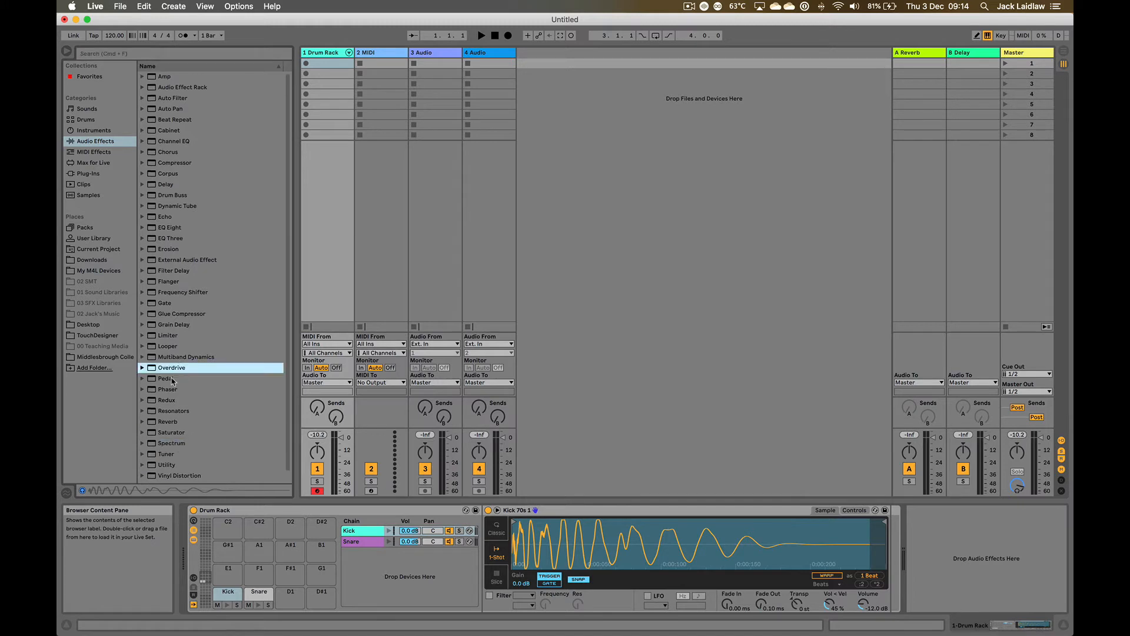
pyautogui.moveTo(182, 371); pyautogui.dragTo(918, 548)
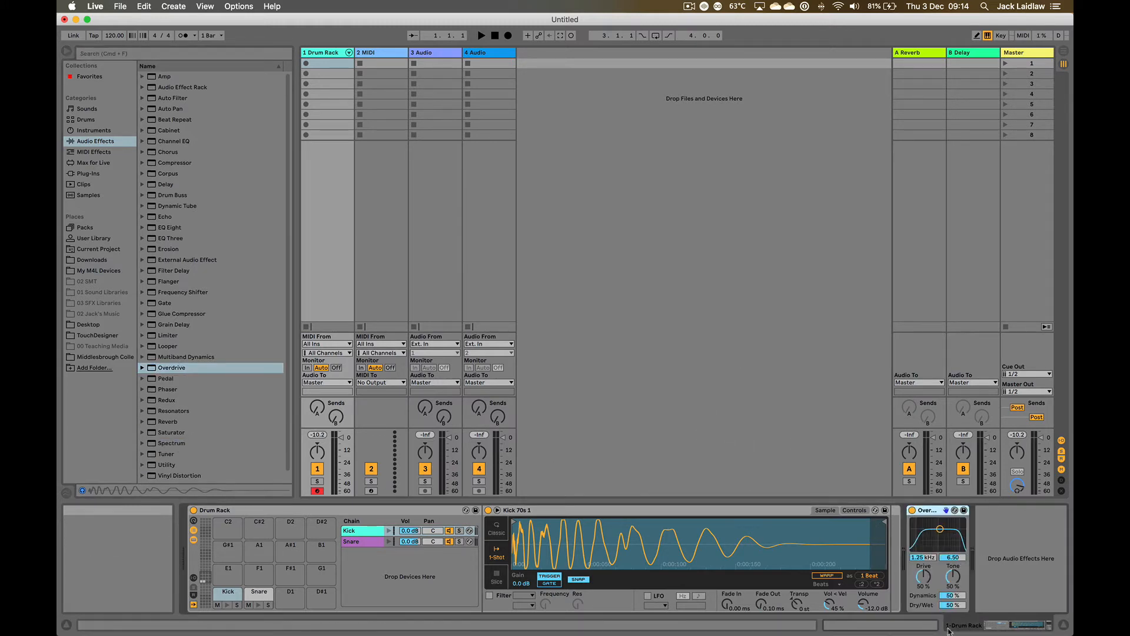
pyautogui.moveTo(951, 606); pyautogui.dragTo(935, 553)
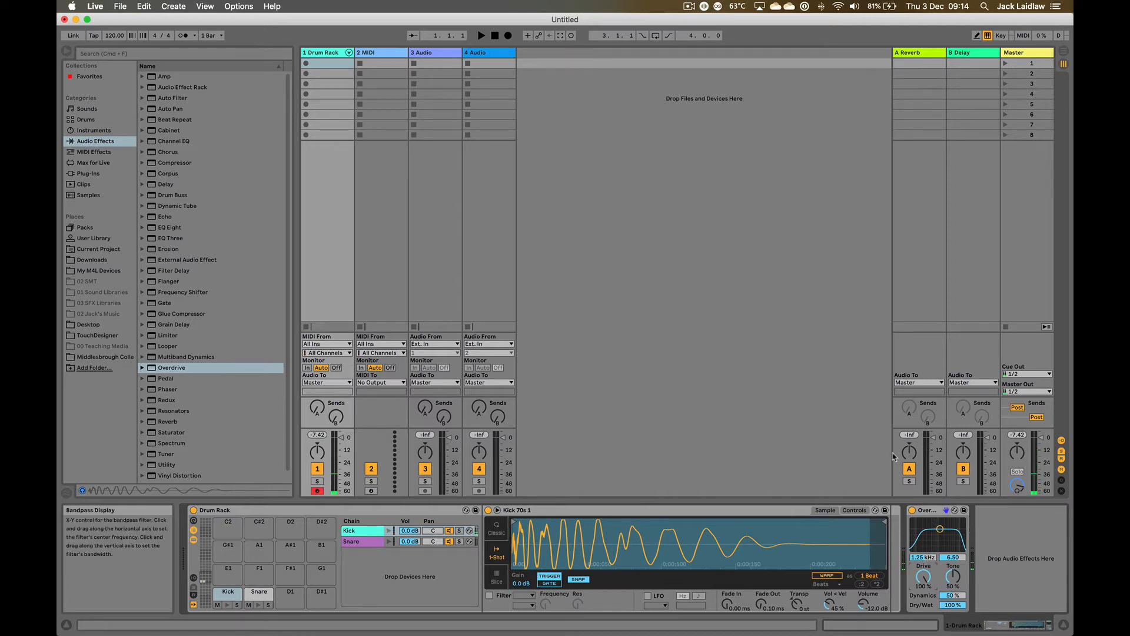
# Step: Play the snare and the kick to hear both through the Overdrive after the rack
pyautogui.press('w')
pyautogui.press('w')
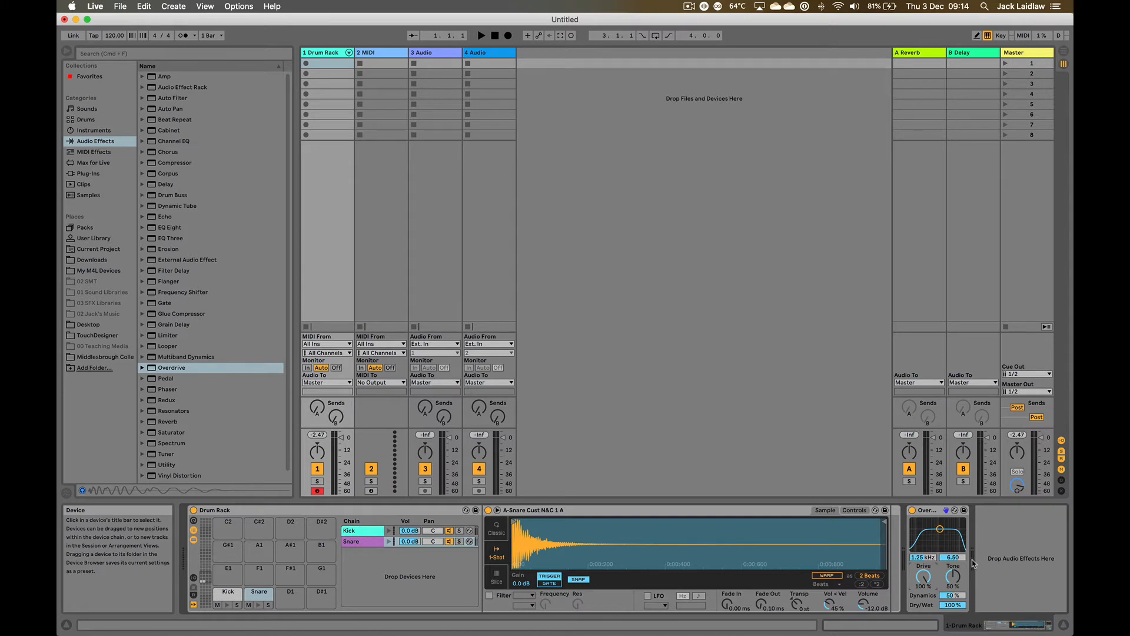
pyautogui.press('a')
pyautogui.press('a')
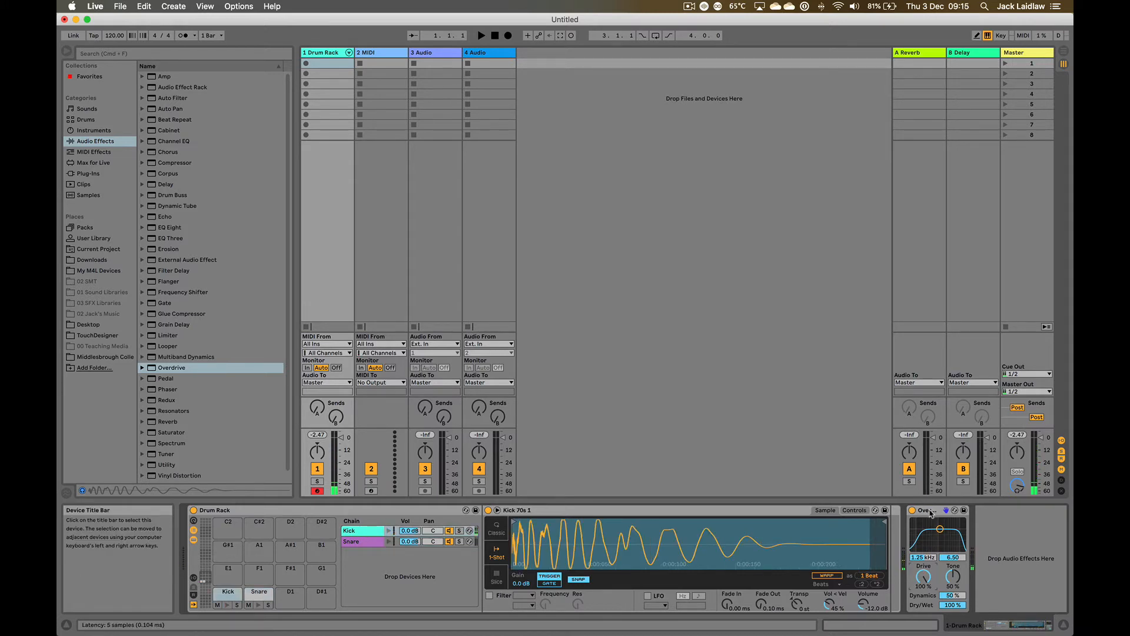
# Step: Move the Overdrive onto the Kick chain and compare the devices on the Snare and Kick chains
pyautogui.moveTo(932, 514); pyautogui.dragTo(365, 534)
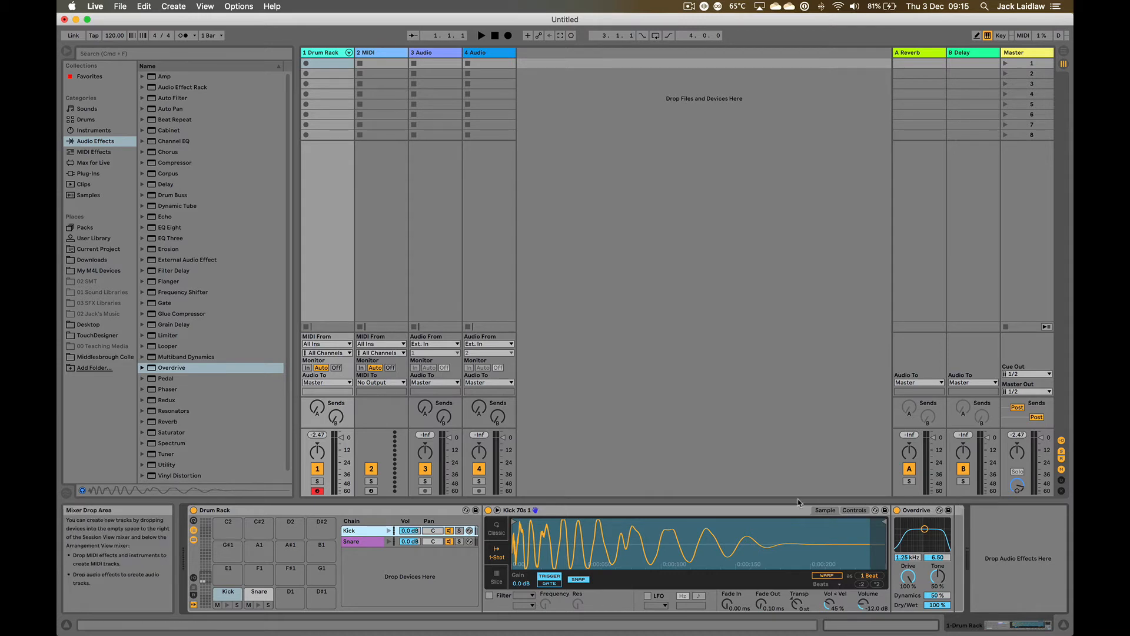
pyautogui.click(368, 542)
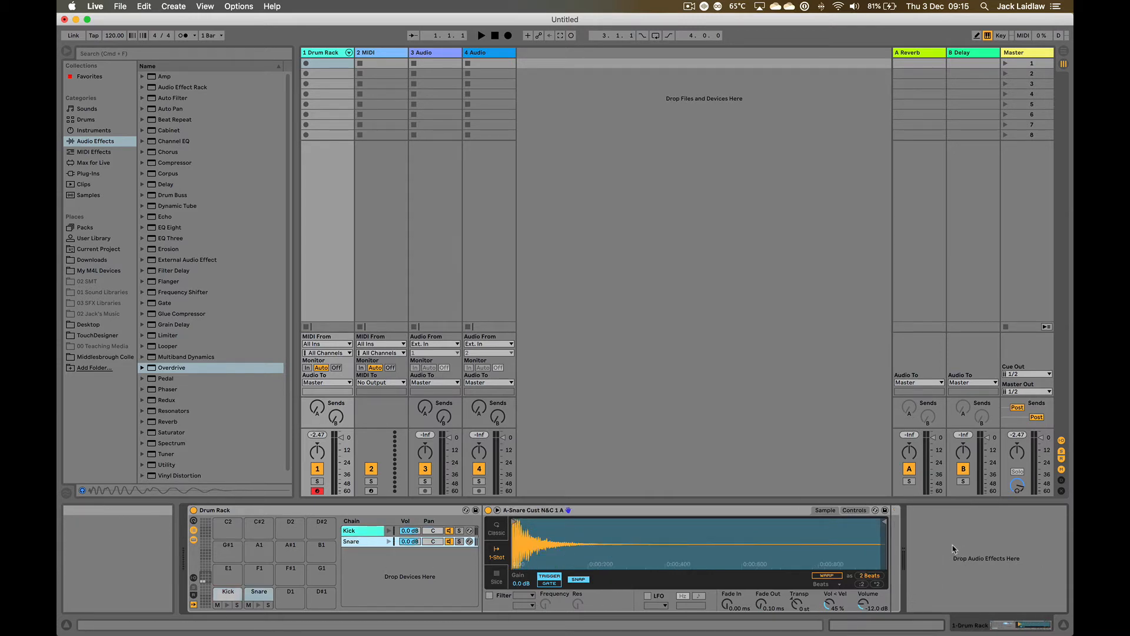
pyautogui.click(377, 532)
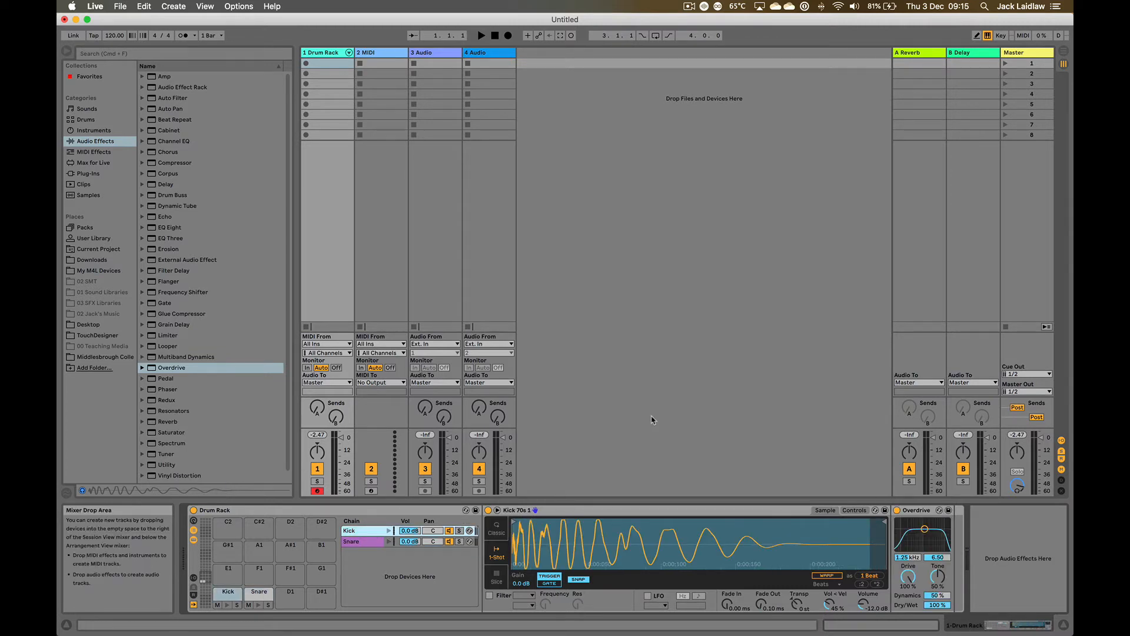
# Step: Audition the kick and snare with Overdrive only on the Kick chain, and delete the Overdrive
pyautogui.press('a')
pyautogui.press('a')
pyautogui.press('w')
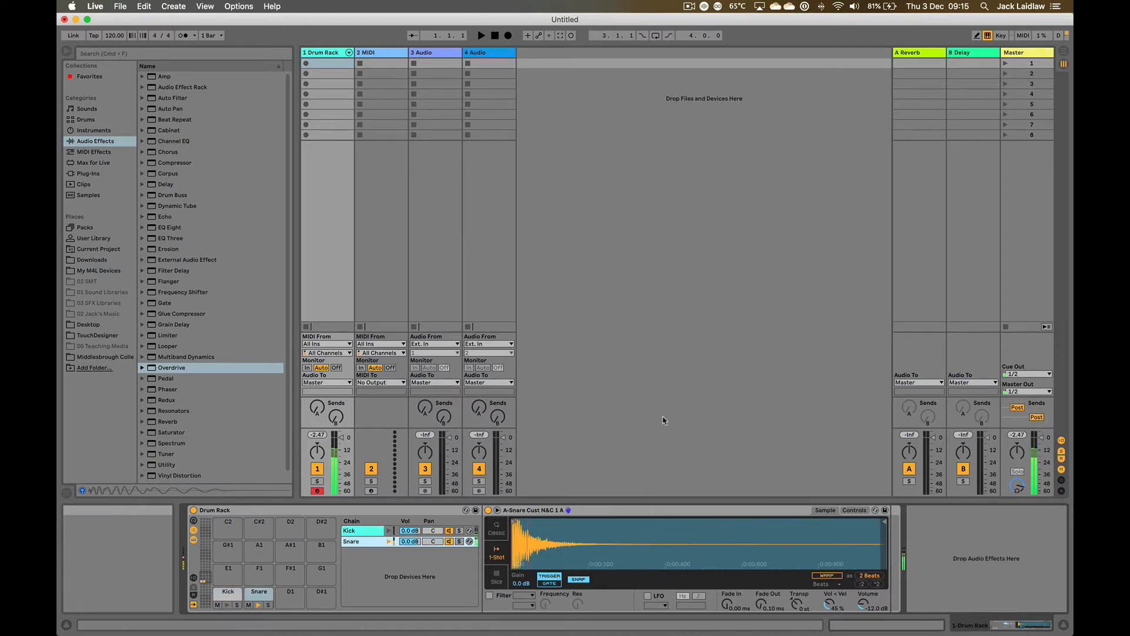
pyautogui.press('a')
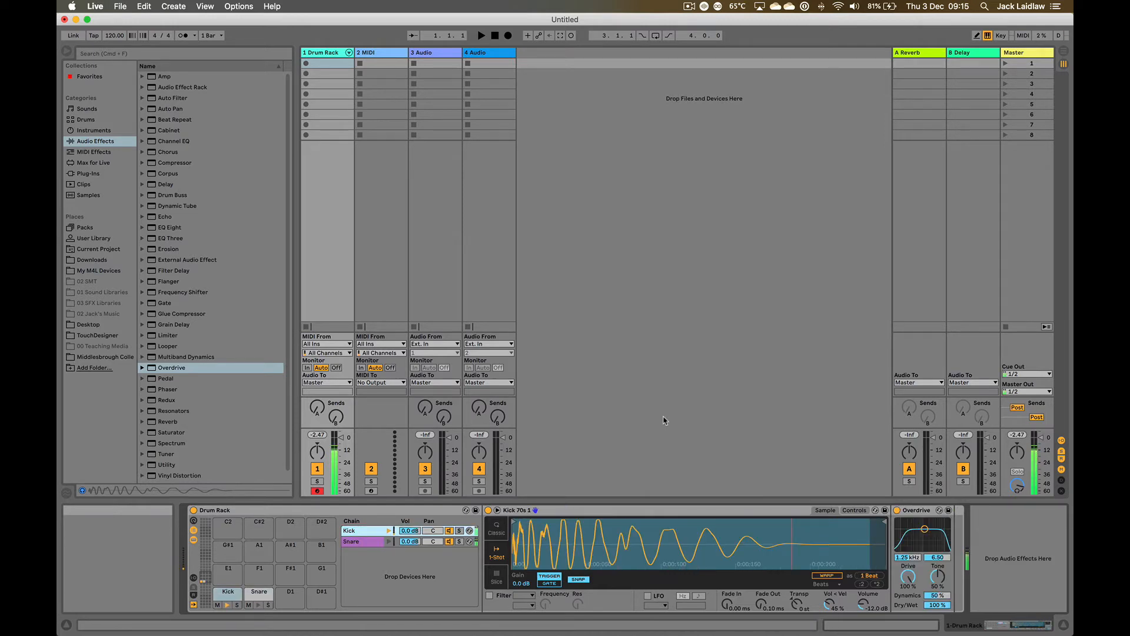
pyautogui.click(916, 512)
pyautogui.press('Delete')
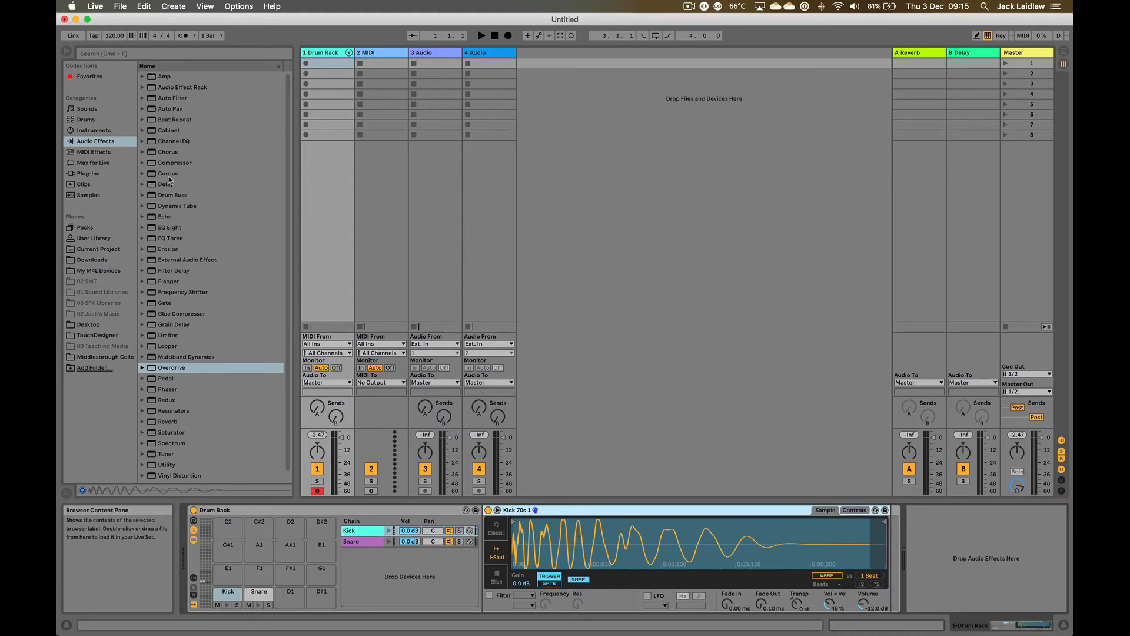
# Step: Try adding Overdrive to the Kick via its pad, its sample device and the space after that device, undoing each attempt
pyautogui.moveTo(159, 369); pyautogui.dragTo(228, 602)
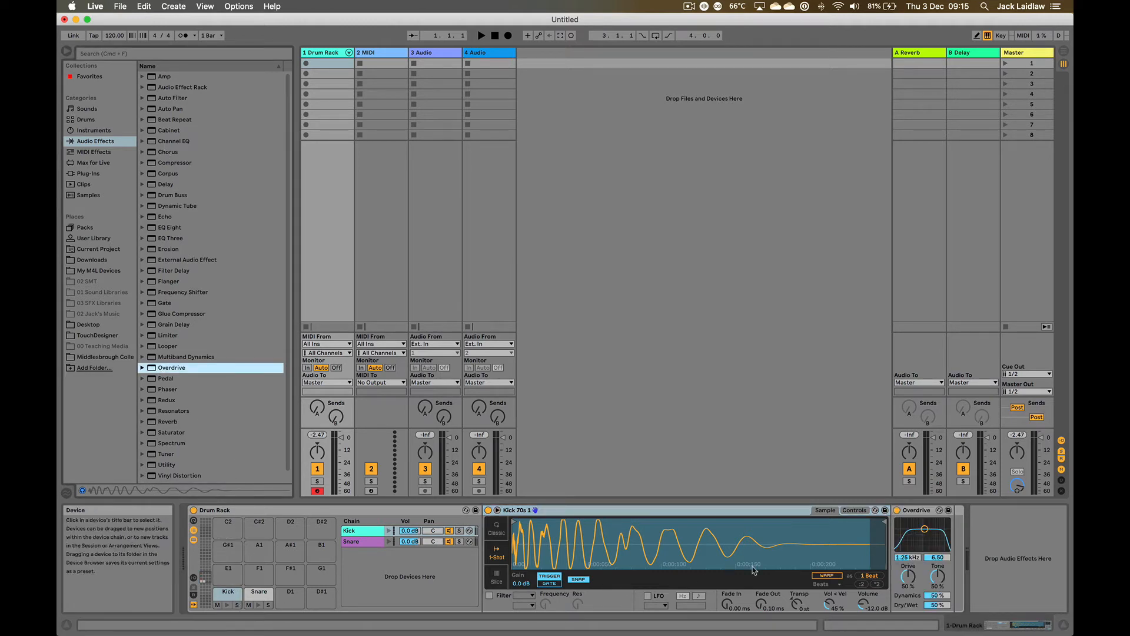
pyautogui.press('super+z')
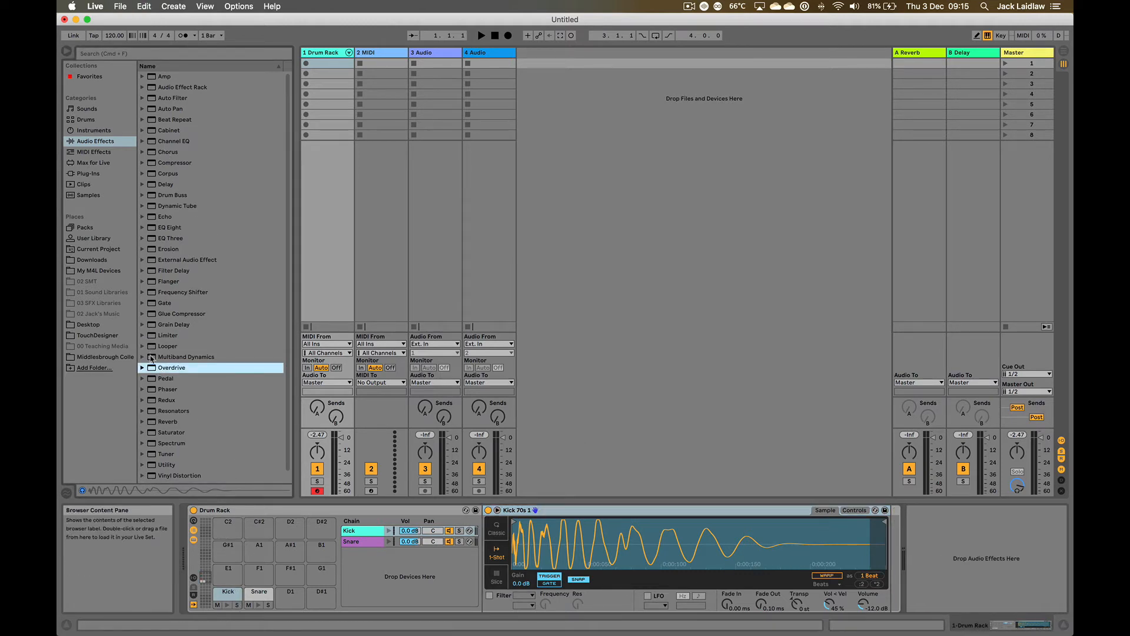
pyautogui.moveTo(152, 368); pyautogui.dragTo(723, 536)
pyautogui.press('super+z')
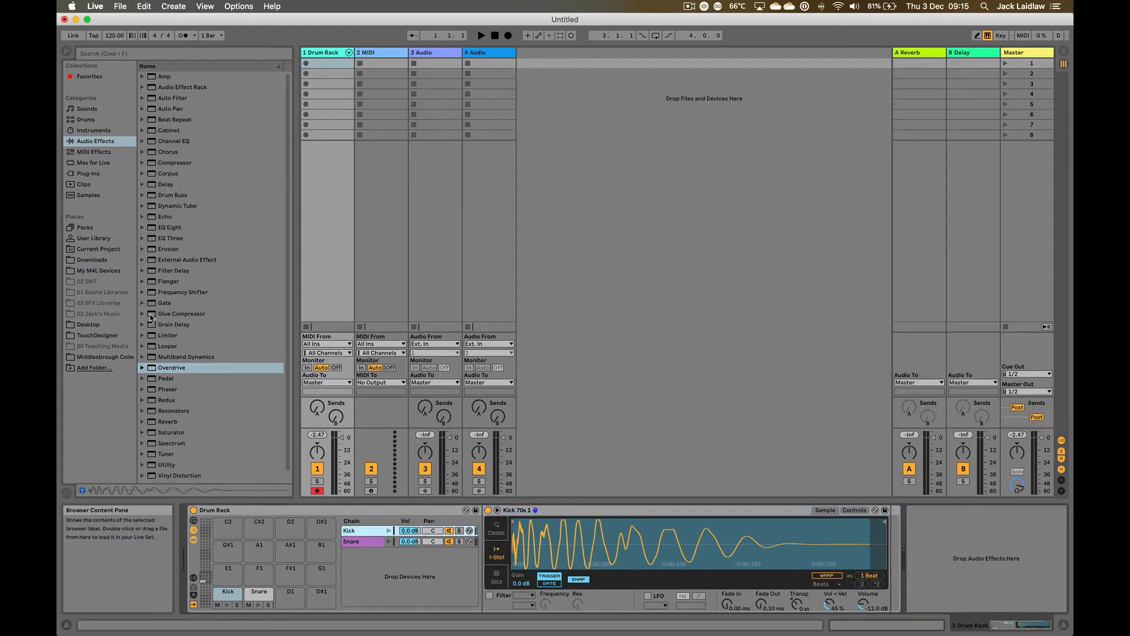
pyautogui.moveTo(168, 368)
pyautogui.mouseDown()
pyautogui.moveTo(475, 401)
pyautogui.moveTo(894, 532)
pyautogui.moveTo(911, 526)
pyautogui.moveTo(883, 518)
pyautogui.mouseUp()
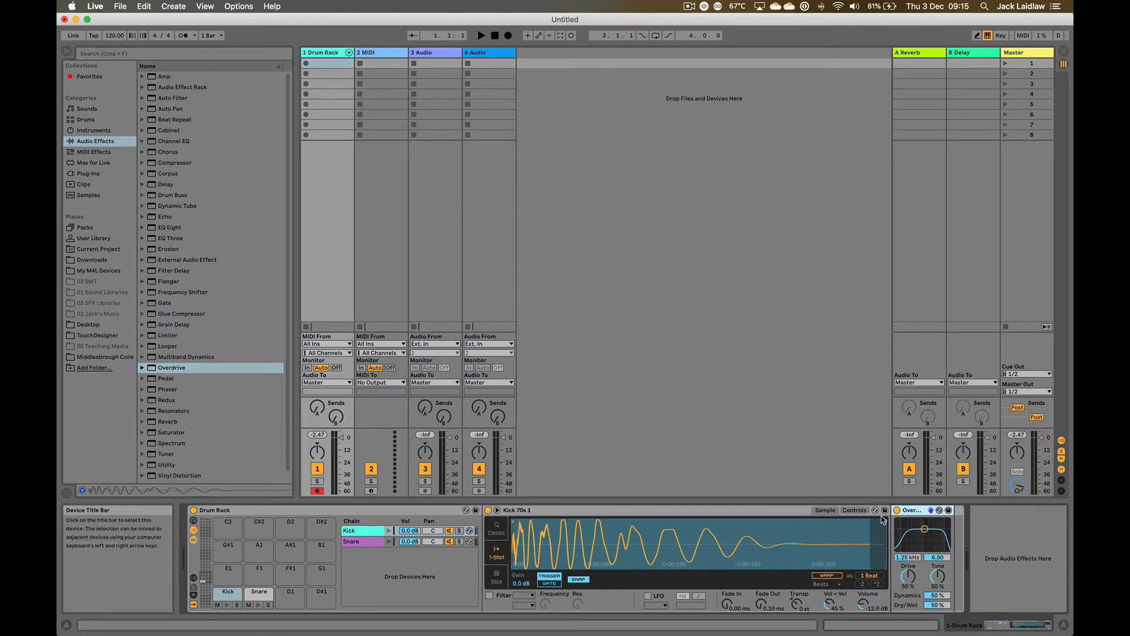
pyautogui.press('super+z')
# Step: Try placing Overdrive after the whole Drum Rack again, and delete it
pyautogui.moveTo(193, 366); pyautogui.dragTo(280, 376)
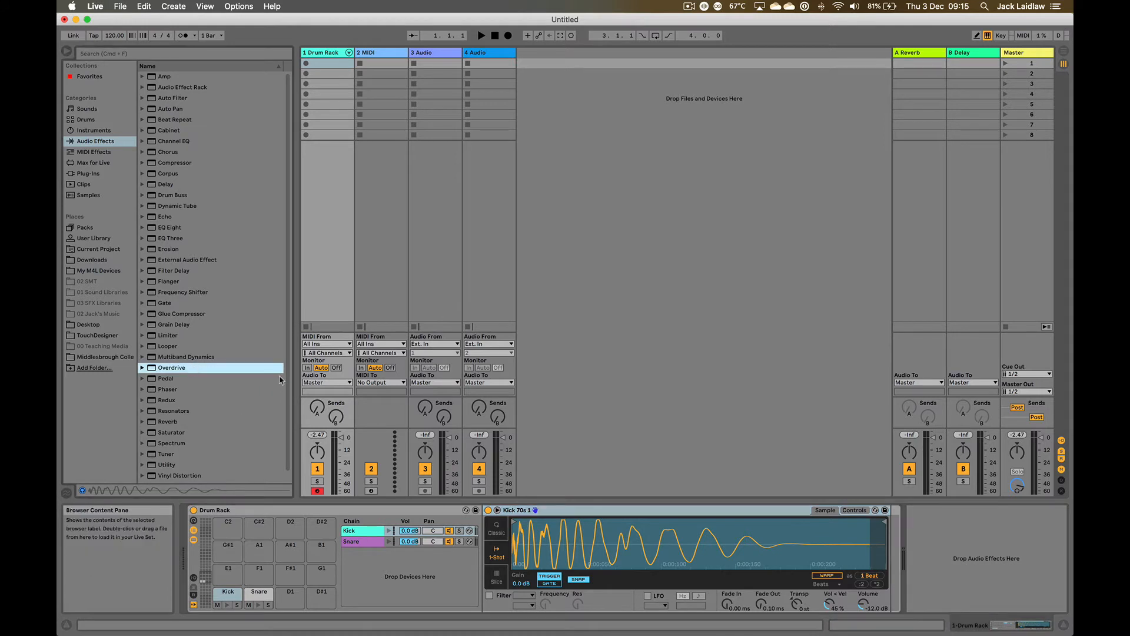
pyautogui.moveTo(899, 494); pyautogui.dragTo(941, 542)
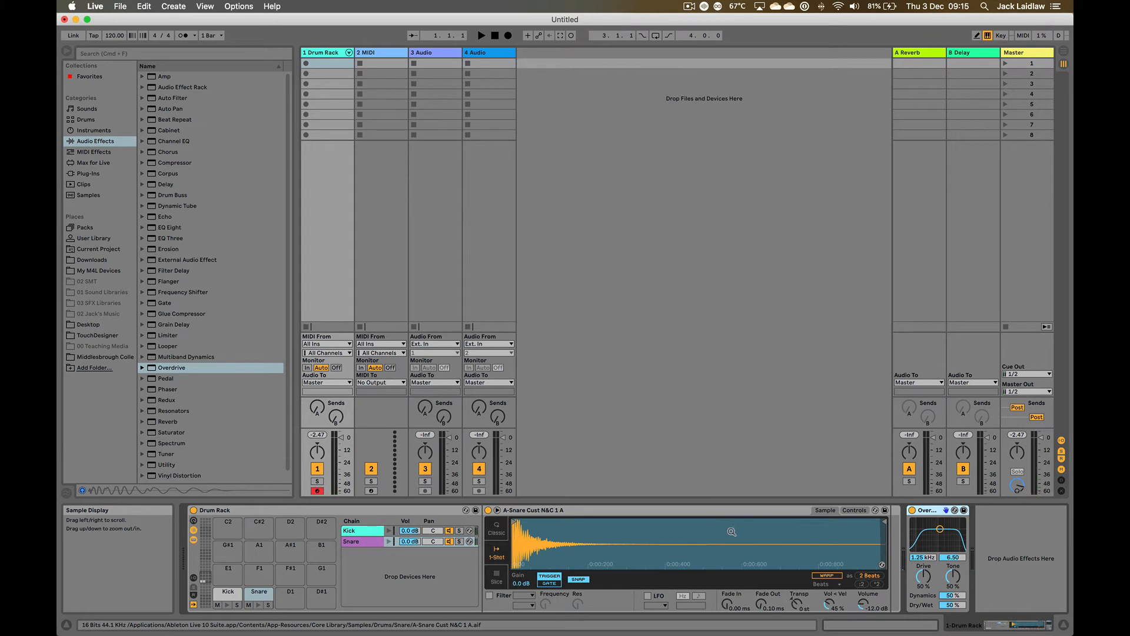
pyautogui.click(933, 512)
pyautogui.press('Delete')
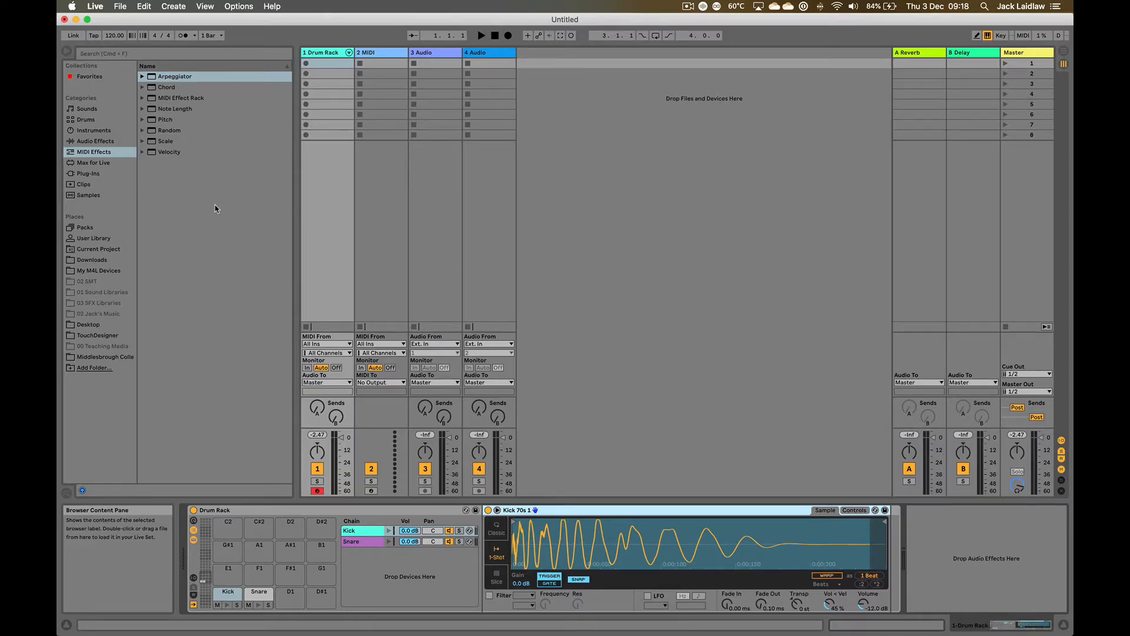
# Step: Try an Arpeggiator on the Kick chain with its Rate set to 1/16, and delete it
pyautogui.moveTo(165, 80); pyautogui.dragTo(364, 532)
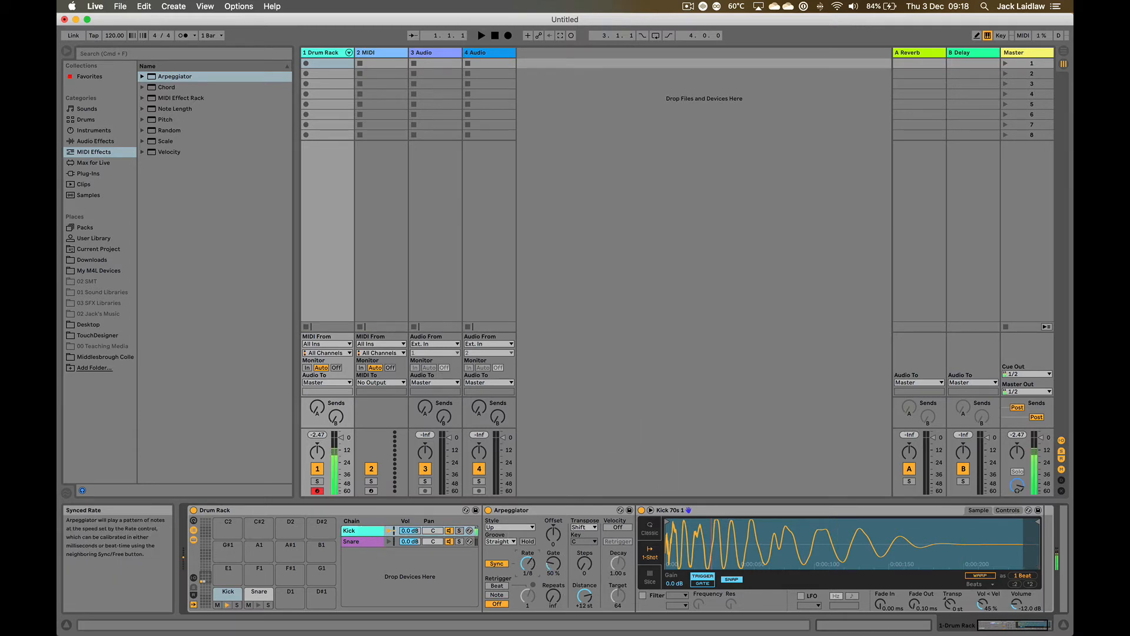
pyautogui.moveTo(528, 563); pyautogui.dragTo(529, 558)
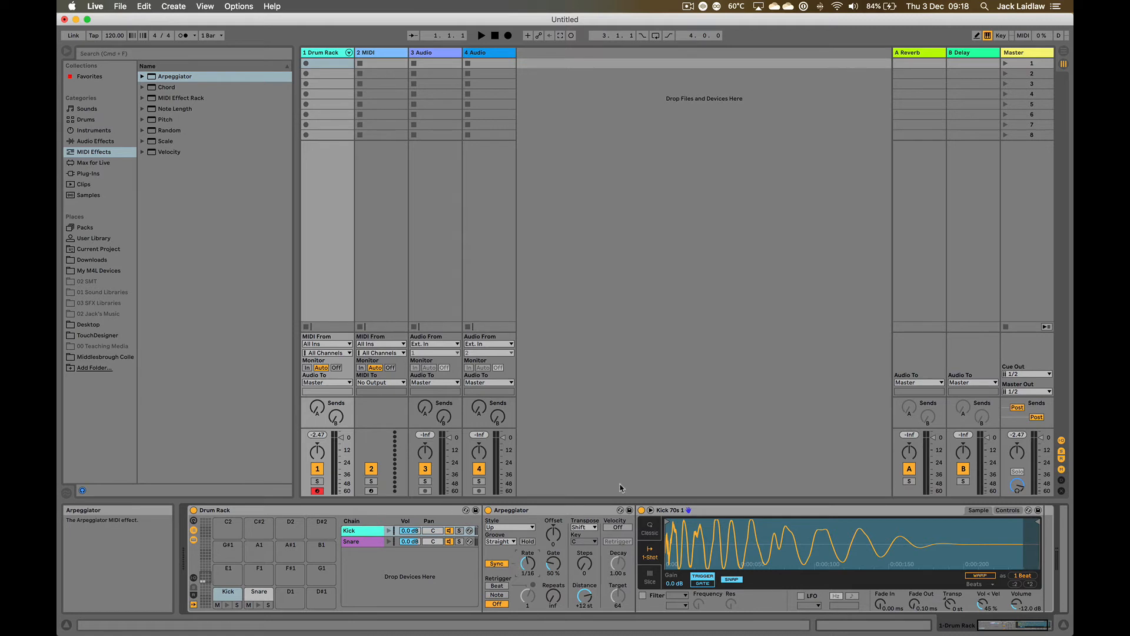
pyautogui.click(563, 512)
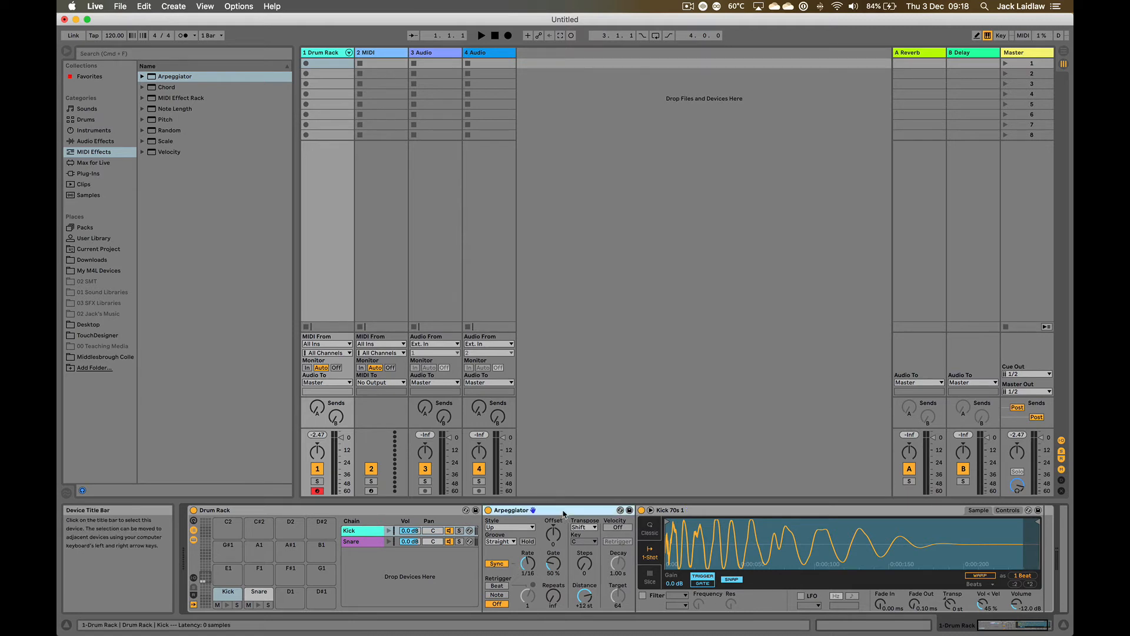
pyautogui.press('Delete')
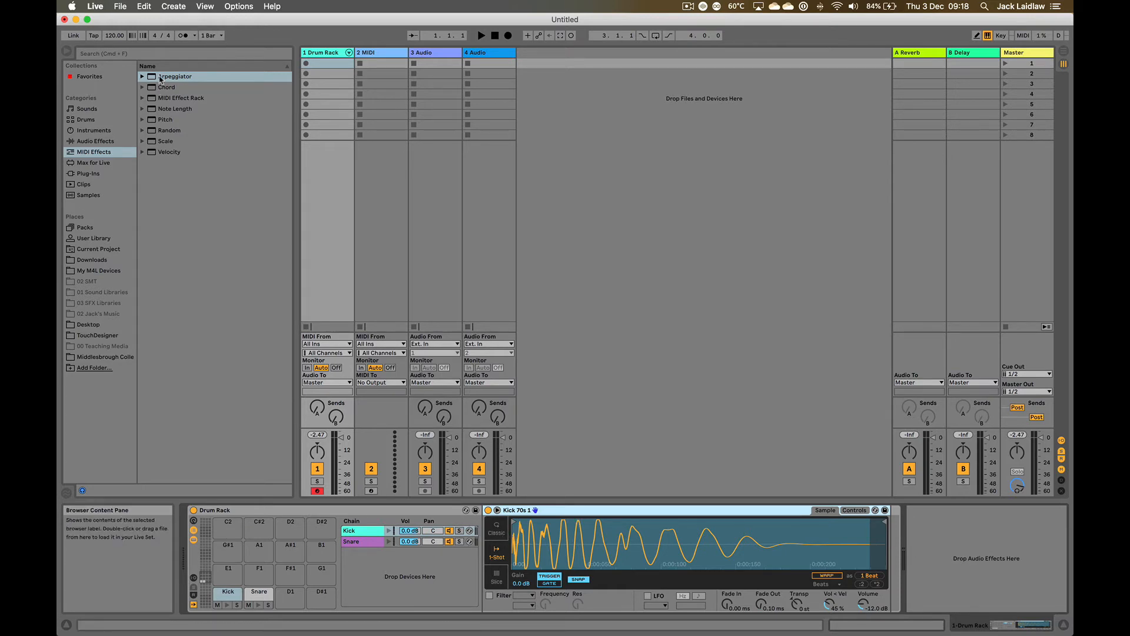
# Step: Try to place the Arpeggiator after the Kick's sample device, and abandon the placement
pyautogui.moveTo(160, 77); pyautogui.dragTo(892, 552)
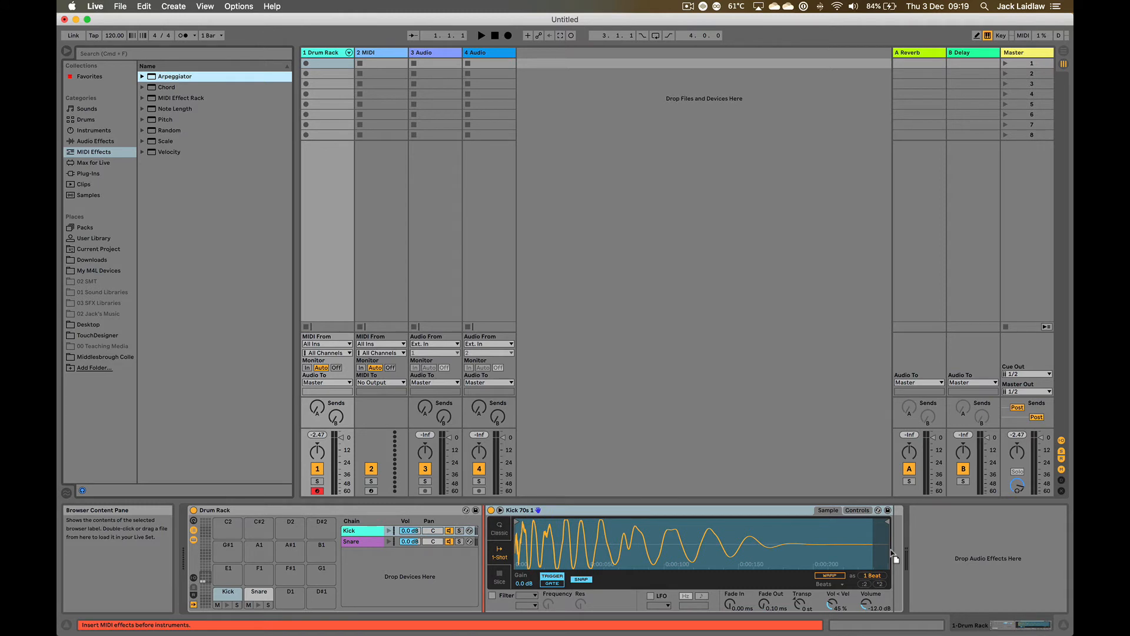
pyautogui.moveTo(893, 553); pyautogui.dragTo(212, 83)
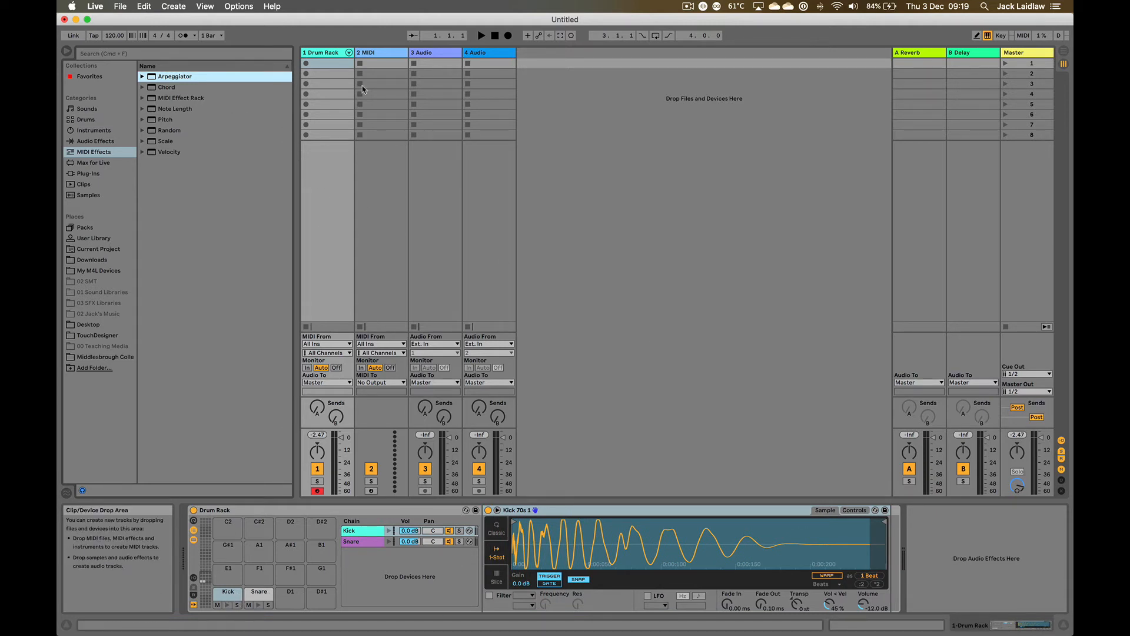
# Step: Create a MIDI clip in the first slot of the Drum Rack track and set its note grid to 1/4
pyautogui.click(322, 63)
pyautogui.doubleClick(322, 63)
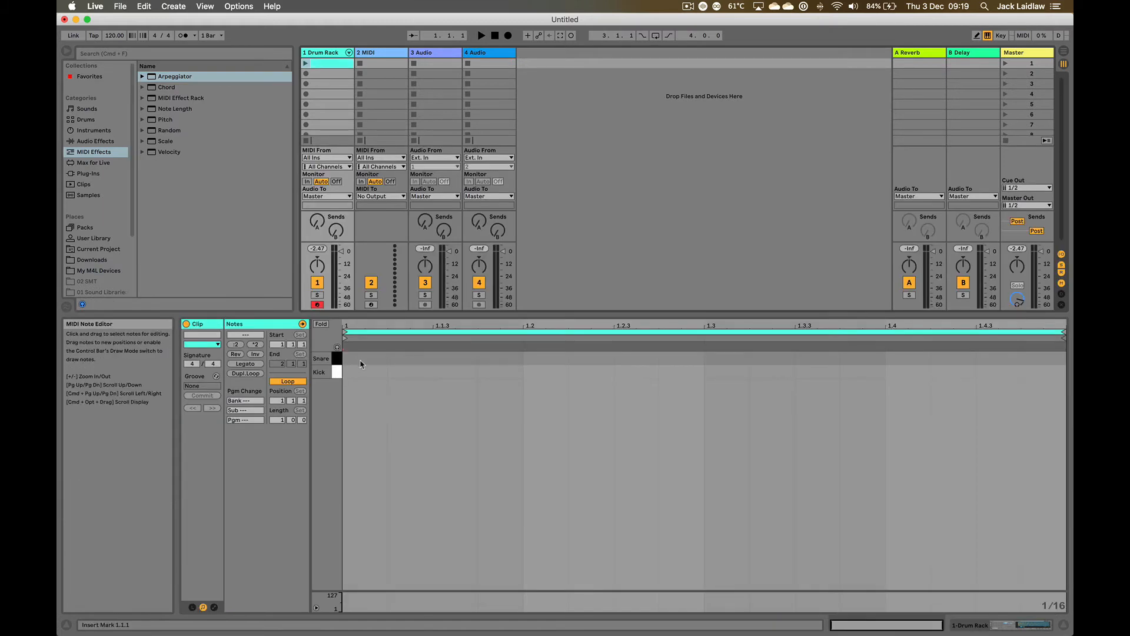
pyautogui.rightClick(487, 485)
pyautogui.click(532, 428)
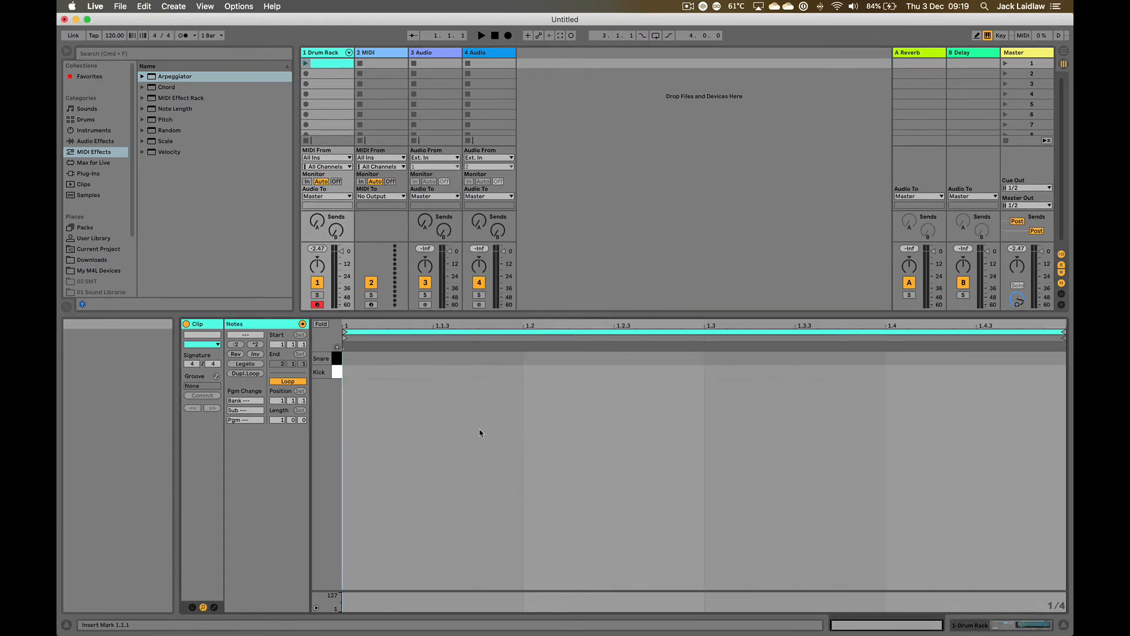
# Step: Draw quarter-note Kick hits on beats 1 and 3 and Snare hits on beats 2 and 4 of the clip
pyautogui.press('b')
pyautogui.click(445, 372)
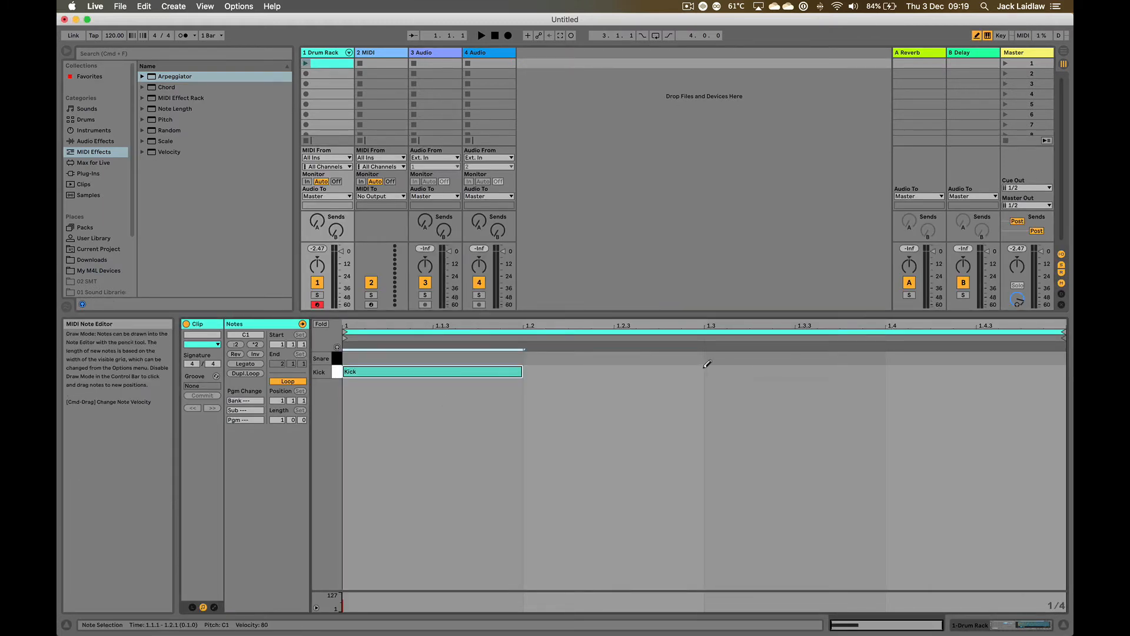
pyautogui.click(730, 370)
pyautogui.click(662, 358)
pyautogui.click(923, 356)
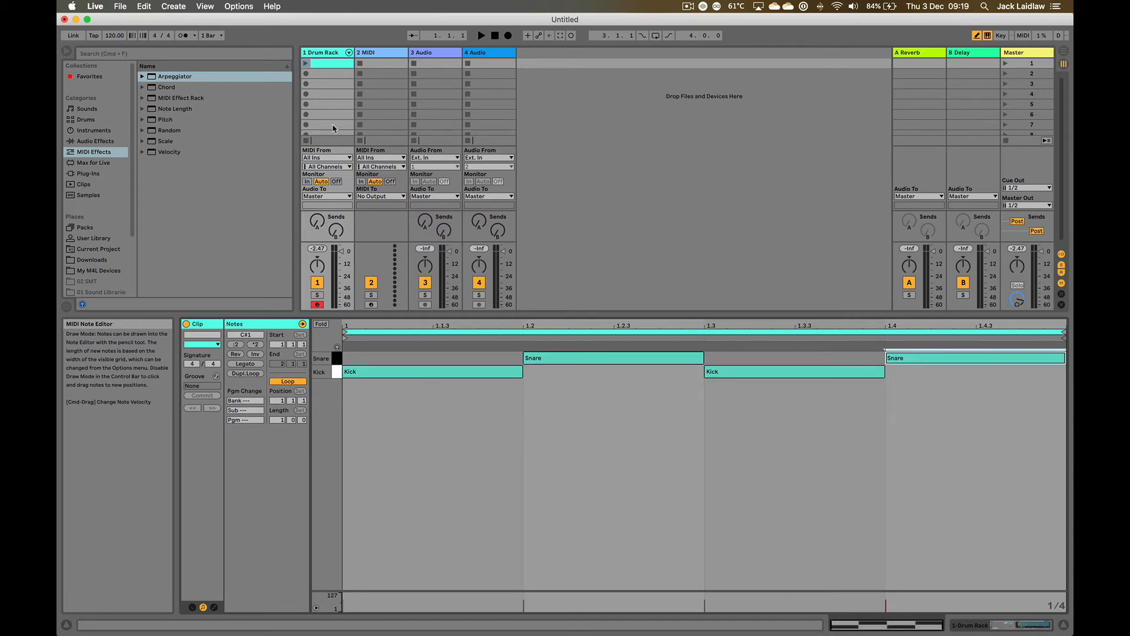
# Step: Launch the clip and switch from its note editor to the Drum Rack's devices
pyautogui.click(306, 64)
pyautogui.hotkey('shift', 'Tab')
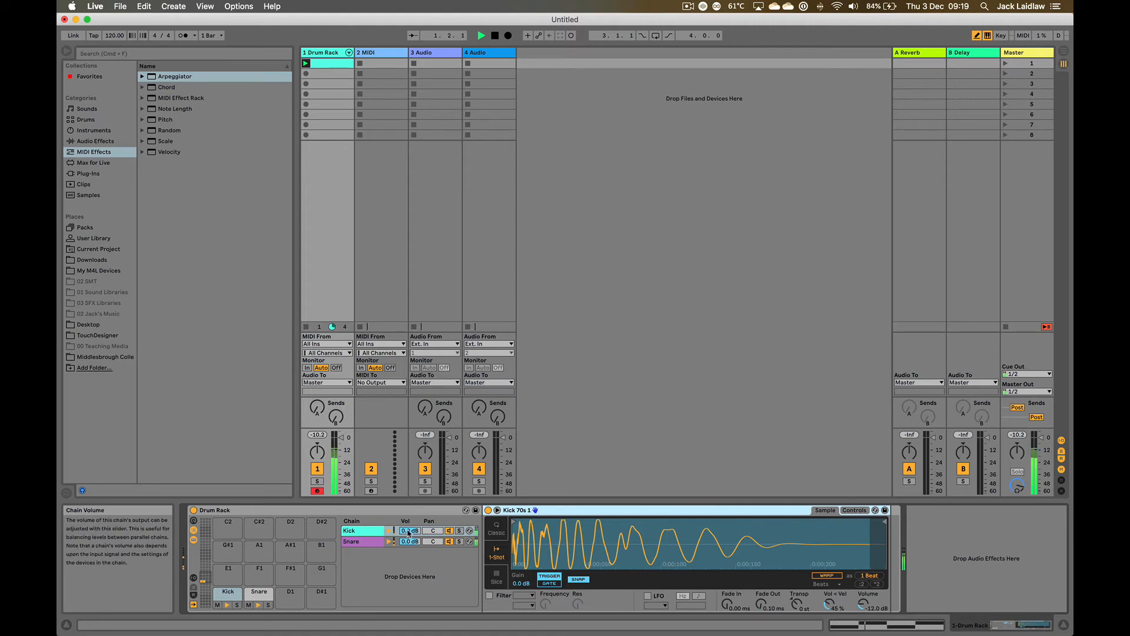
# Step: Audition lower chain volumes of about -6.5 dB on Kick and -6.2 dB on Snare, reset both to 0.0 dB, and stop playback
pyautogui.moveTo(410, 531); pyautogui.dragTo(410, 582)
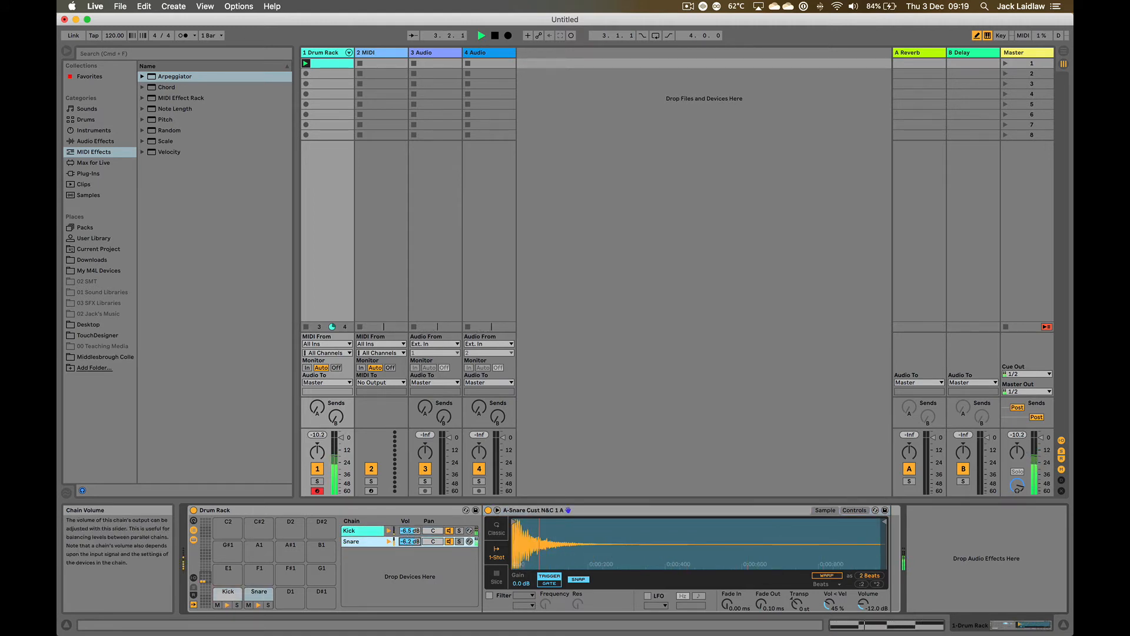
pyautogui.doubleClick(410, 541)
pyautogui.doubleClick(410, 531)
pyautogui.press('space')
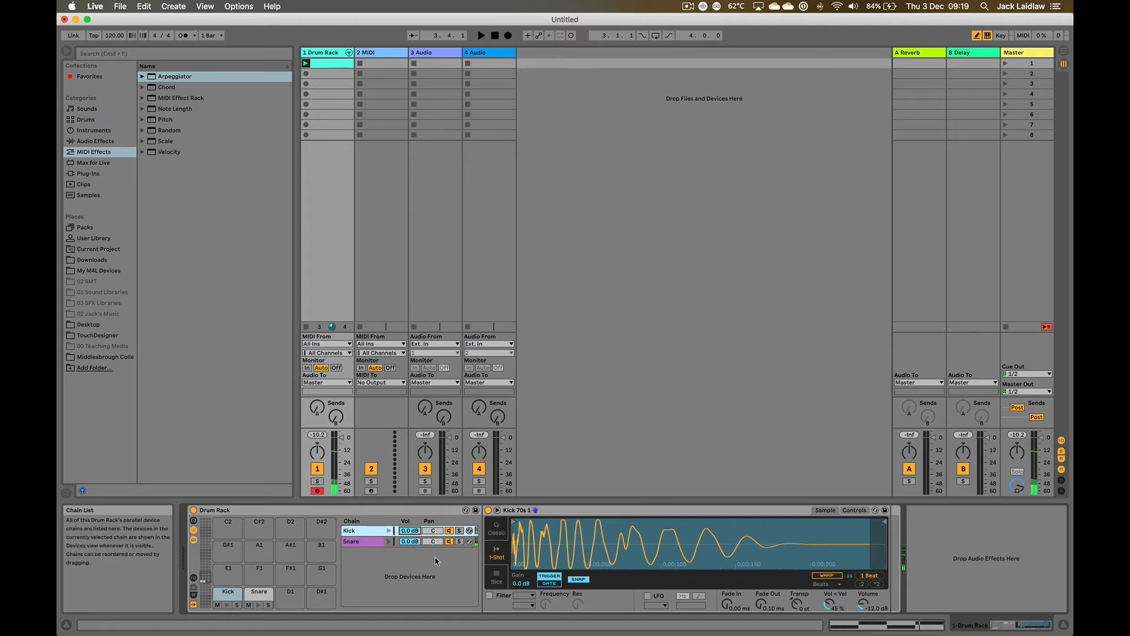
# Step: Audition the Kick panned to 33L and the Snare to 38R, soloing each chain in turn, and recentre both
pyautogui.press('space')
pyautogui.moveTo(433, 530)
pyautogui.mouseDown()
pyautogui.moveTo(432, 547)
pyautogui.moveTo(434, 532)
pyautogui.mouseUp()
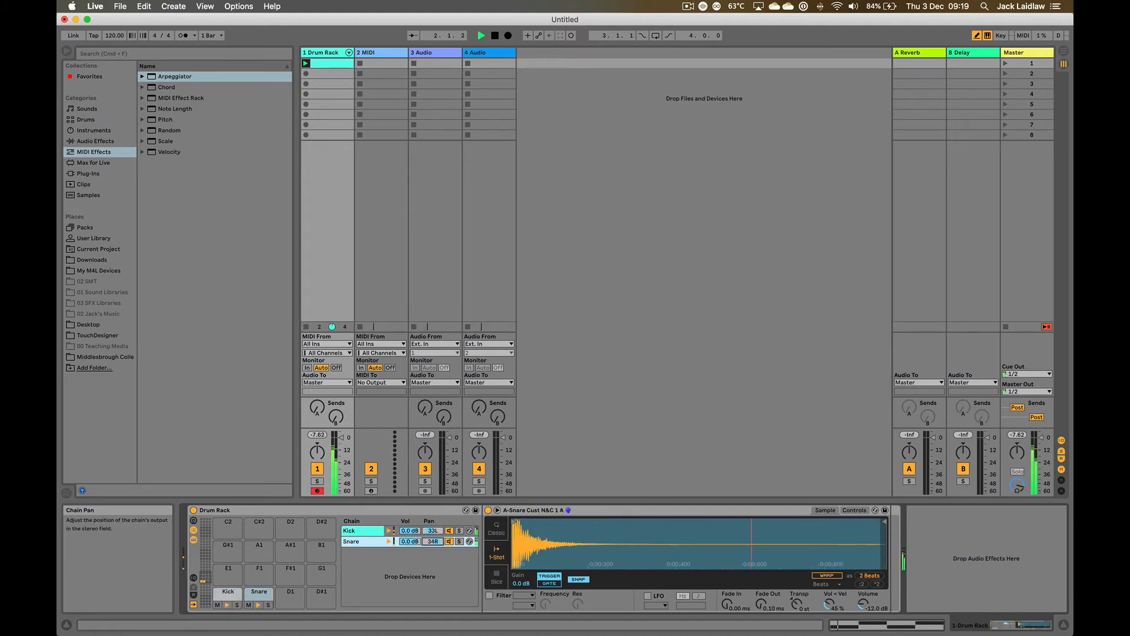
pyautogui.click(459, 541)
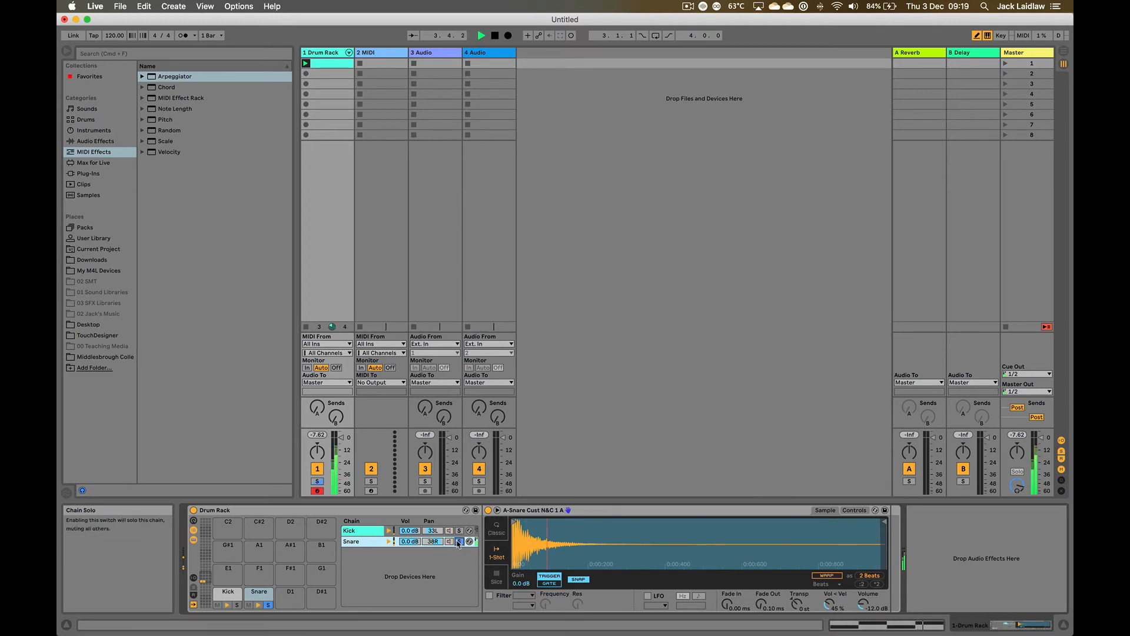
pyautogui.click(459, 530)
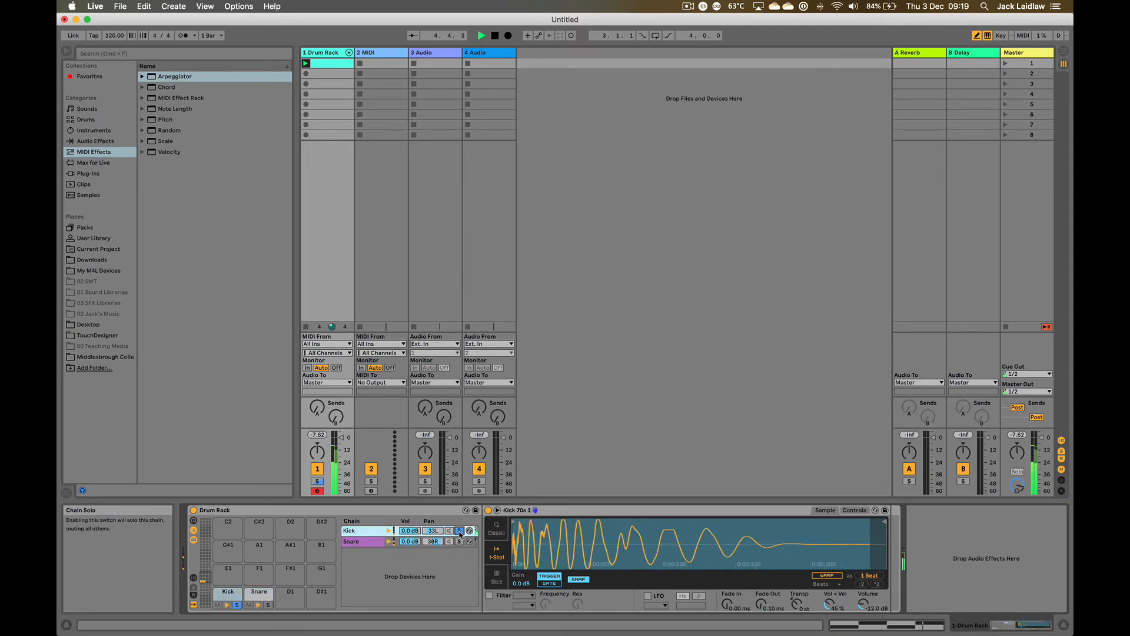
pyautogui.click(460, 531)
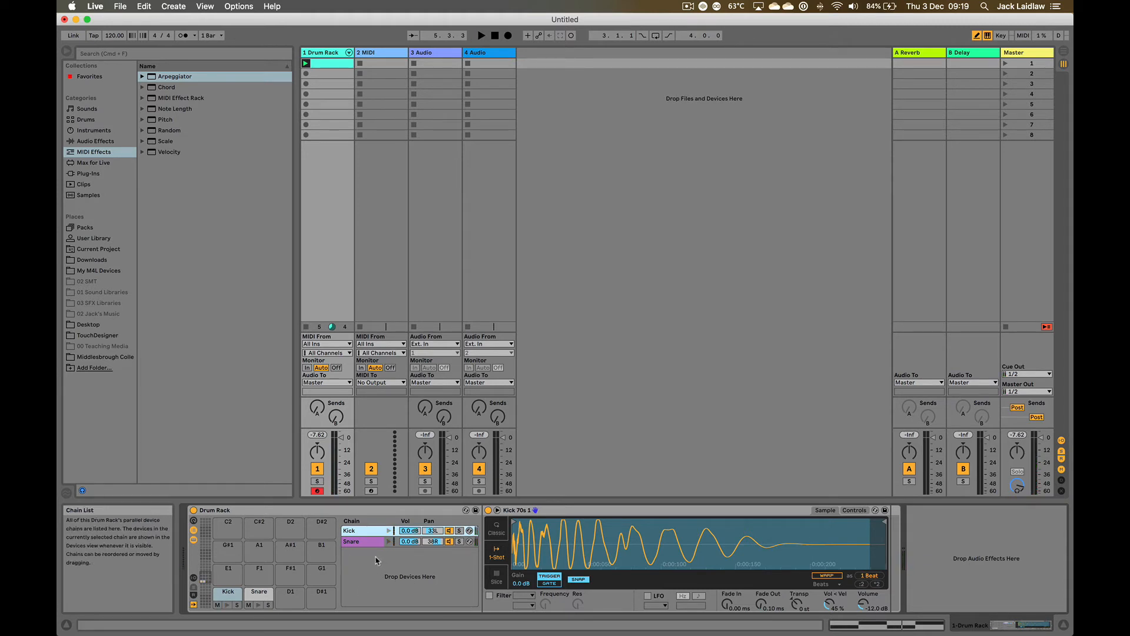
pyautogui.doubleClick(436, 531)
pyautogui.doubleClick(438, 542)
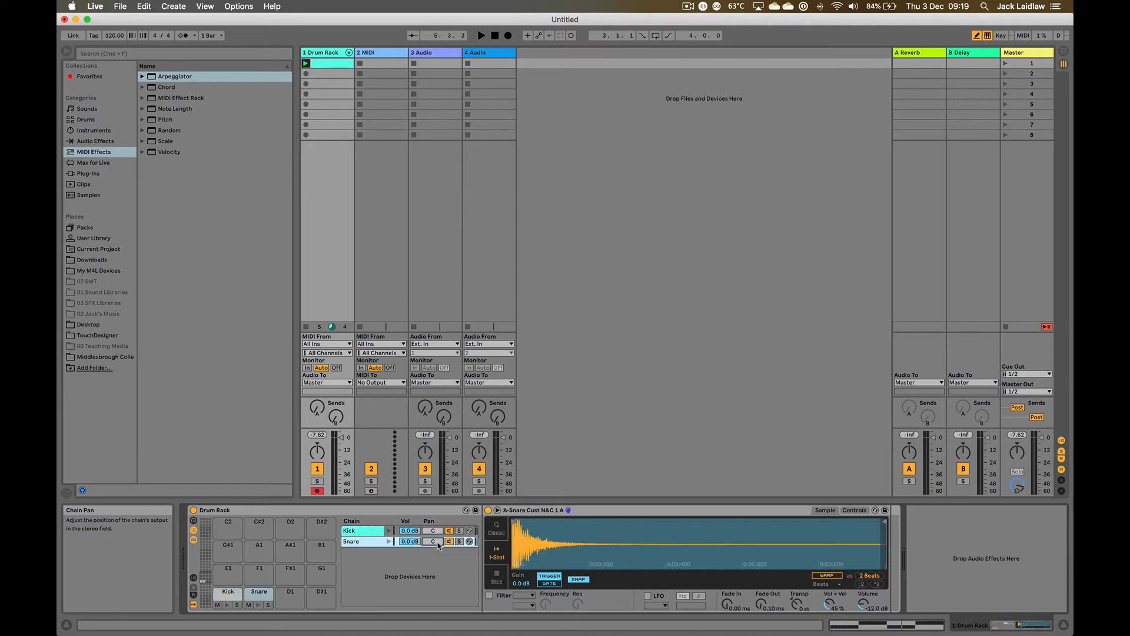
# Step: Show the Drum Rack's return chains, add Overdrive as a return chain, and select it
pyautogui.click(193, 595)
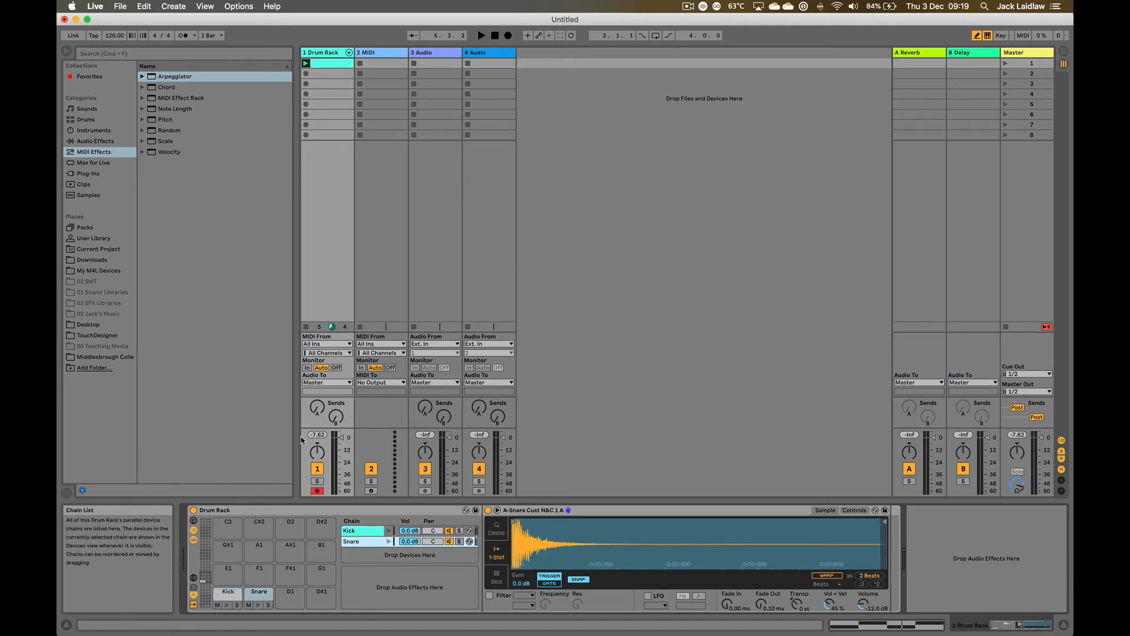
pyautogui.click(108, 142)
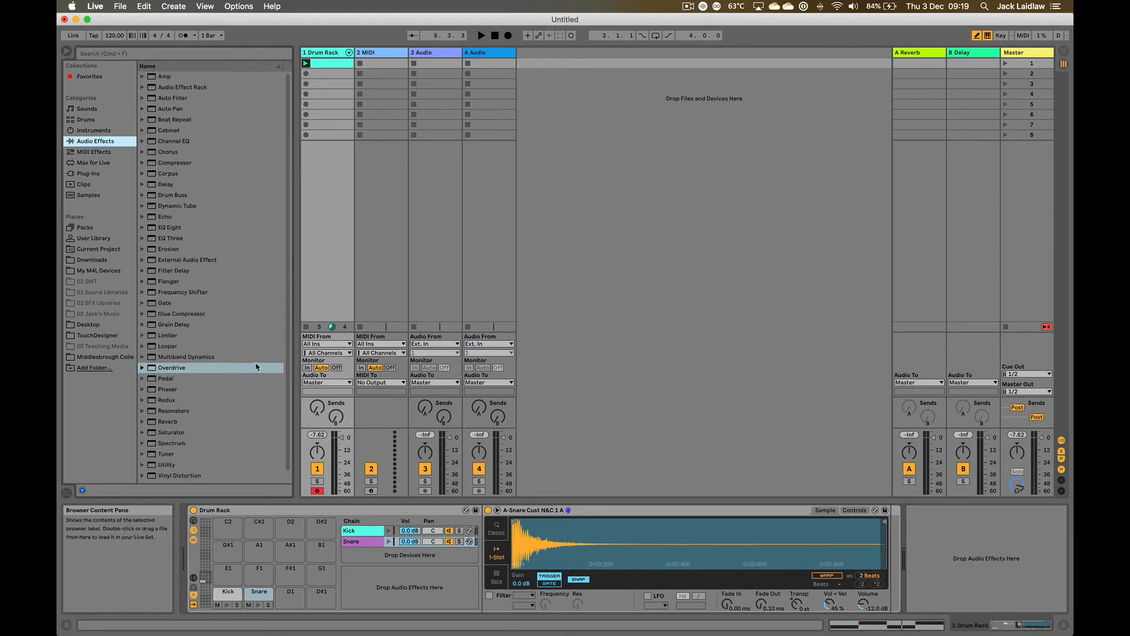
pyautogui.moveTo(167, 372); pyautogui.dragTo(375, 587)
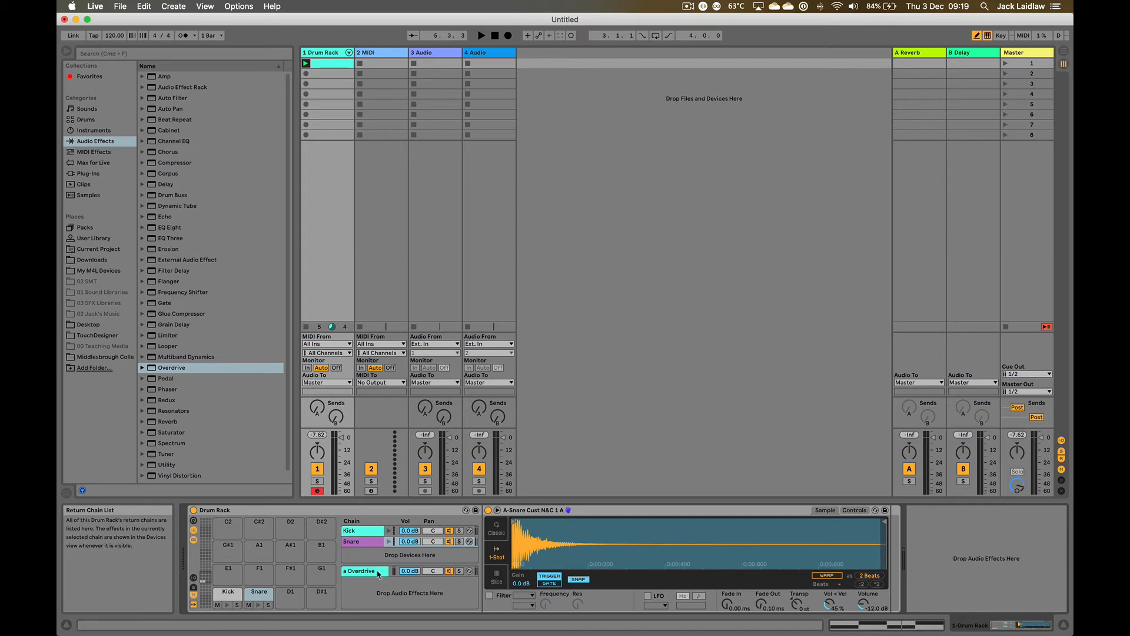
pyautogui.click(379, 574)
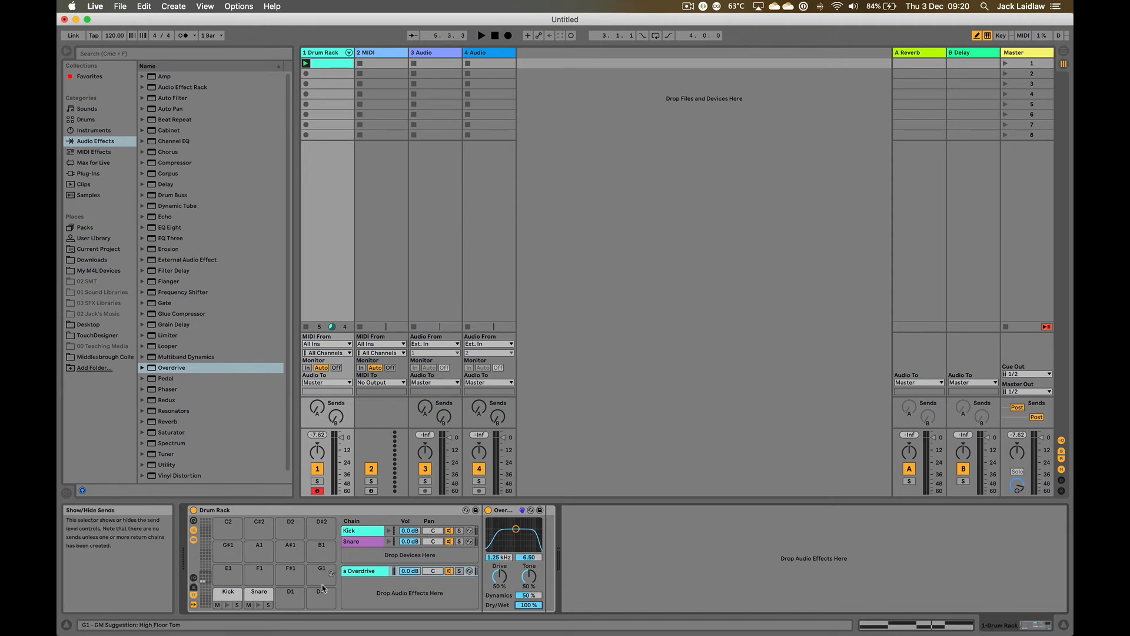
# Step: Show the chain send levels and audition sends to the Overdrive return at 0.0 dB for Kick and -0.6 dB for Snare
pyautogui.click(193, 587)
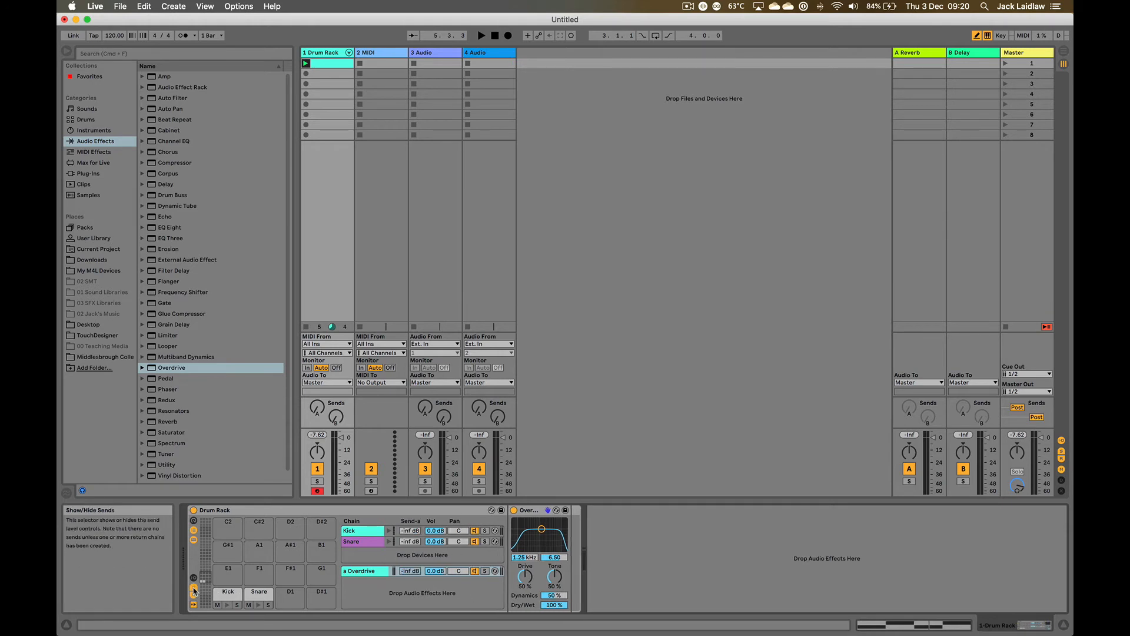
pyautogui.click(408, 531)
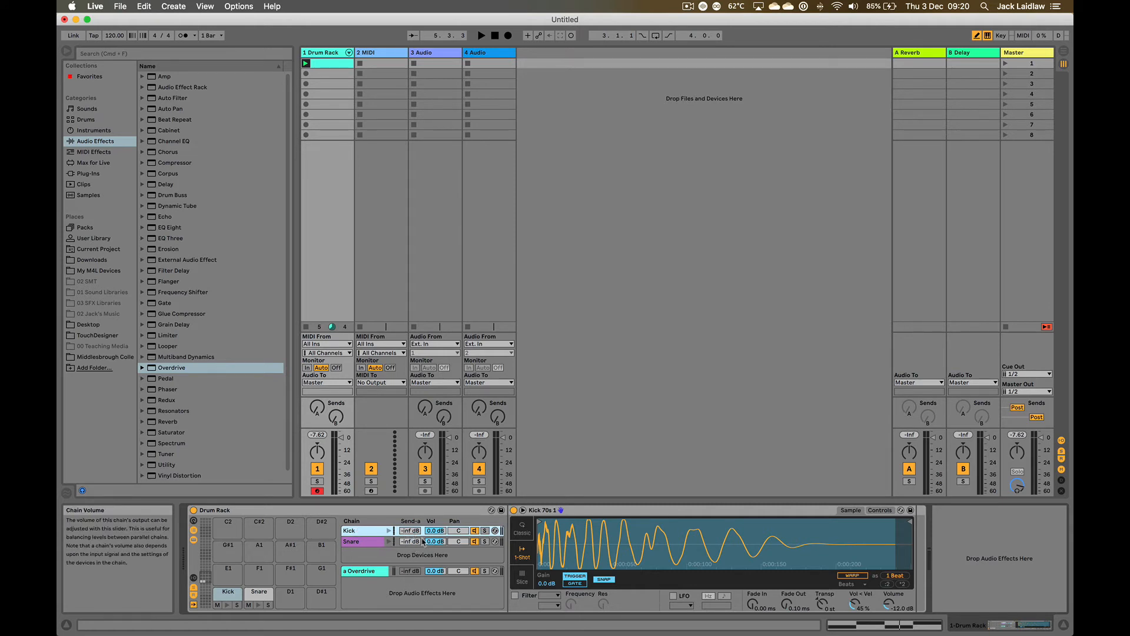
pyautogui.press('space')
pyautogui.moveTo(412, 531); pyautogui.dragTo(411, 521)
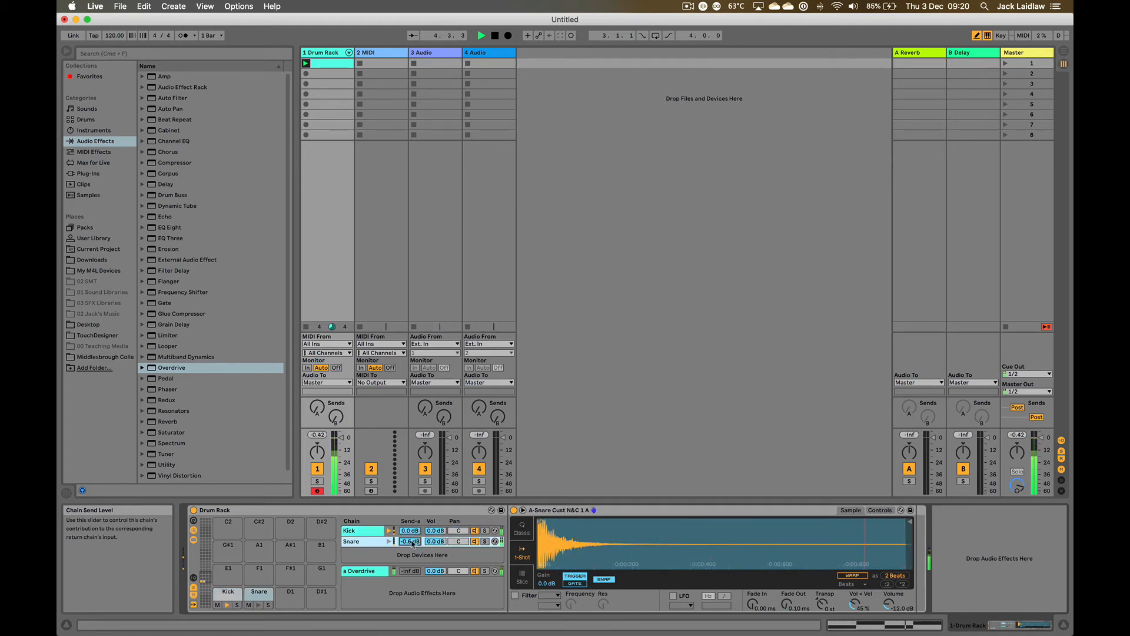
pyautogui.press('space')
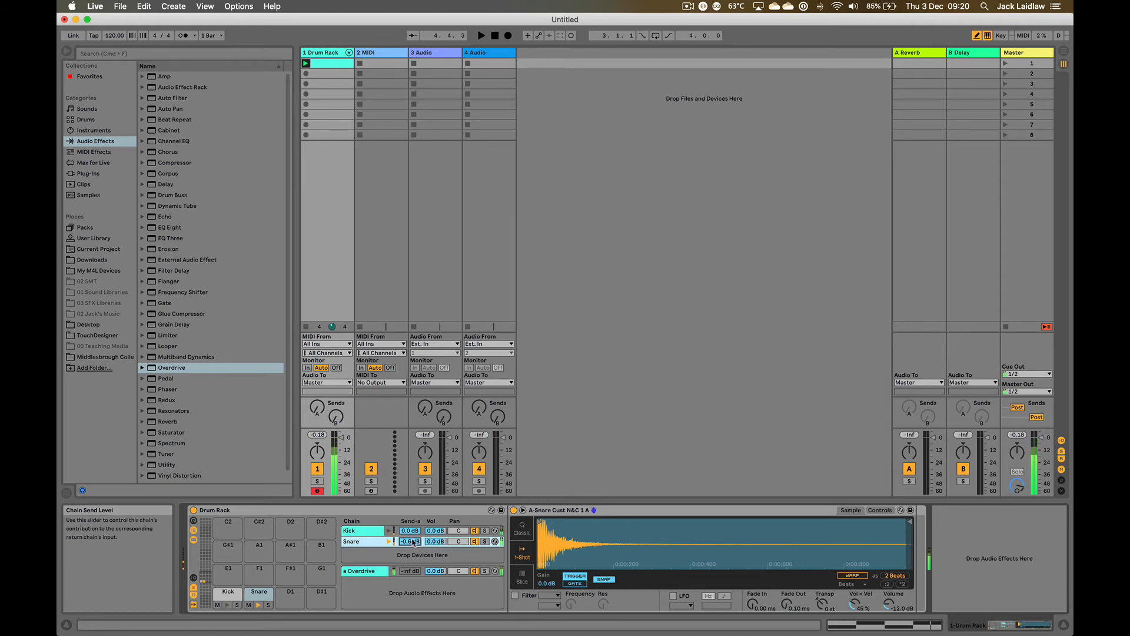
# Step: Delete the Overdrive return chain and hide the Drum Rack's return chains
pyautogui.click(436, 572)
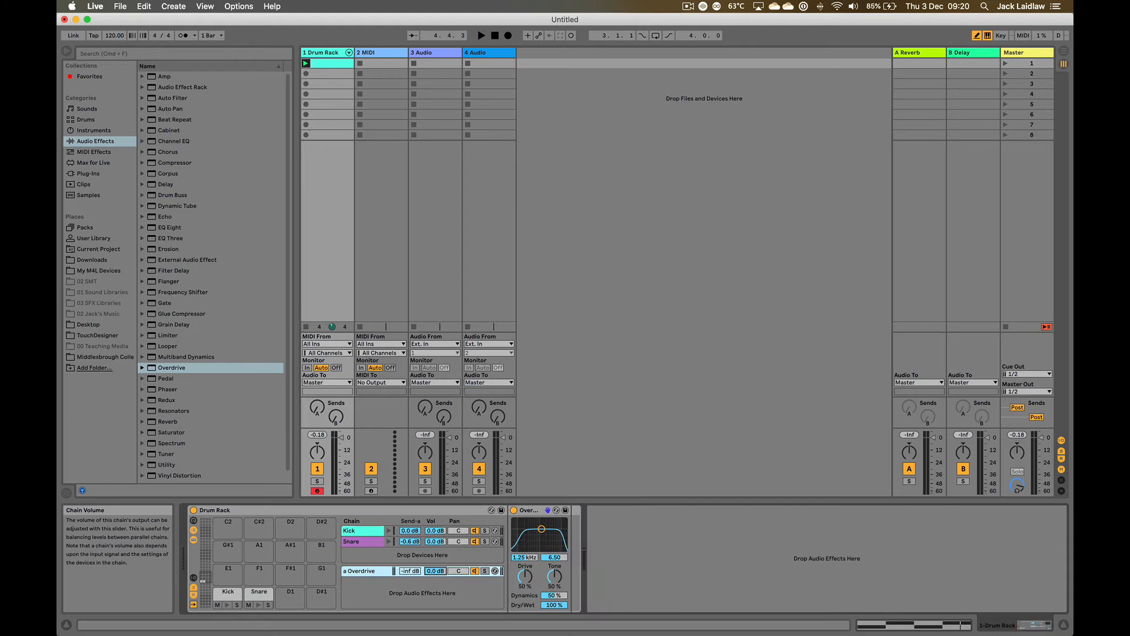
pyautogui.click(383, 573)
pyautogui.press('Delete')
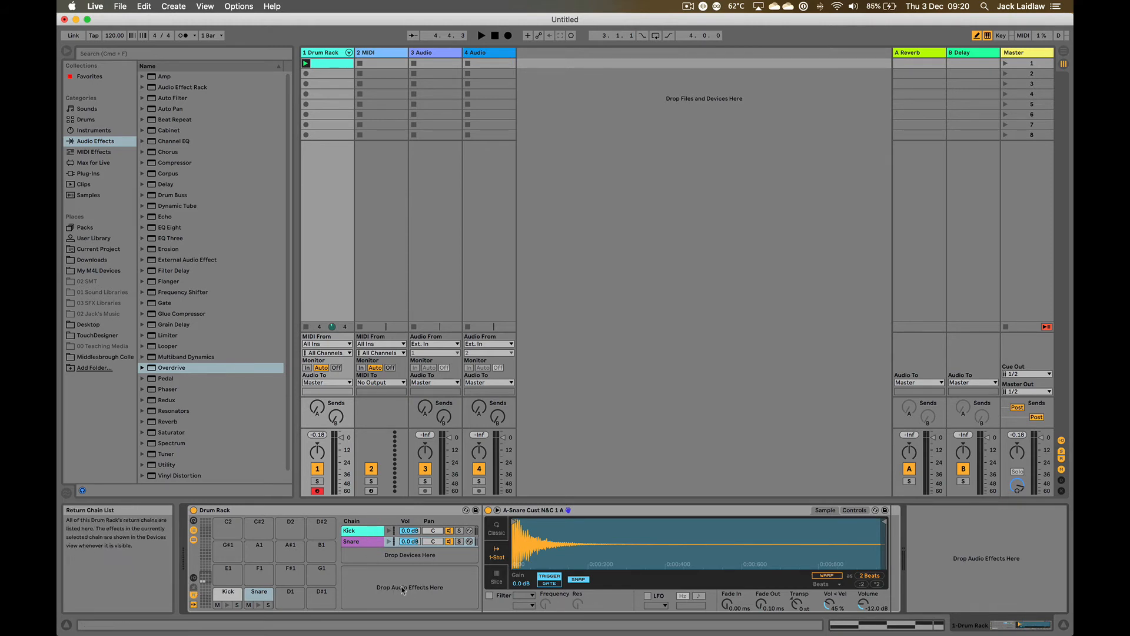
pyautogui.click(194, 595)
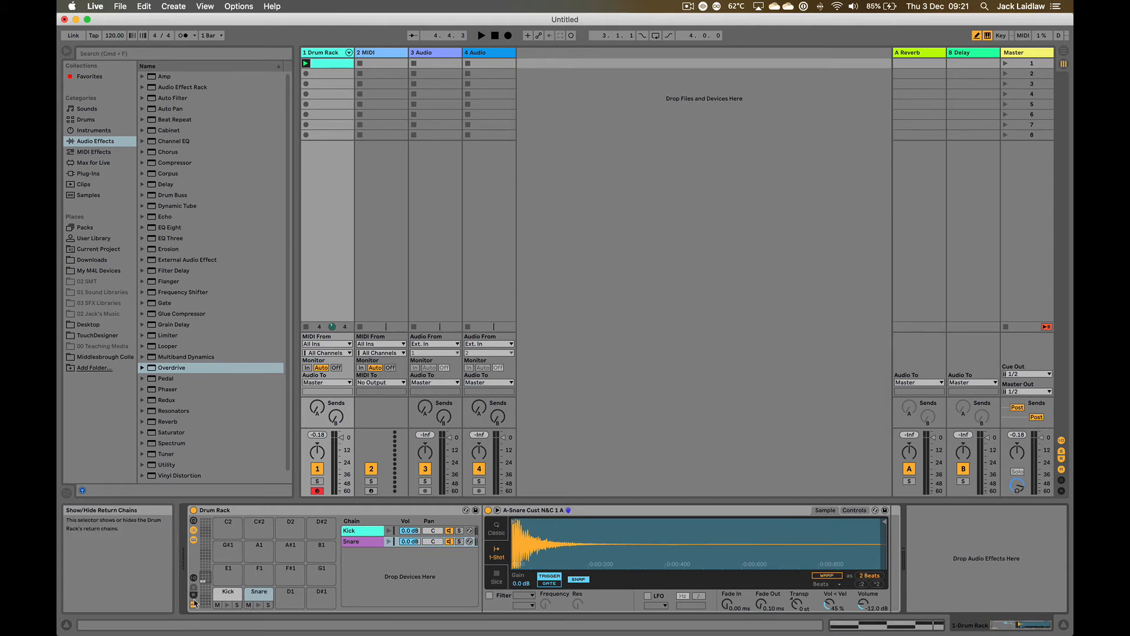
# Step: Show the chains' input/output settings, and audition the Kick with its Receive note kept at C1
pyautogui.click(194, 577)
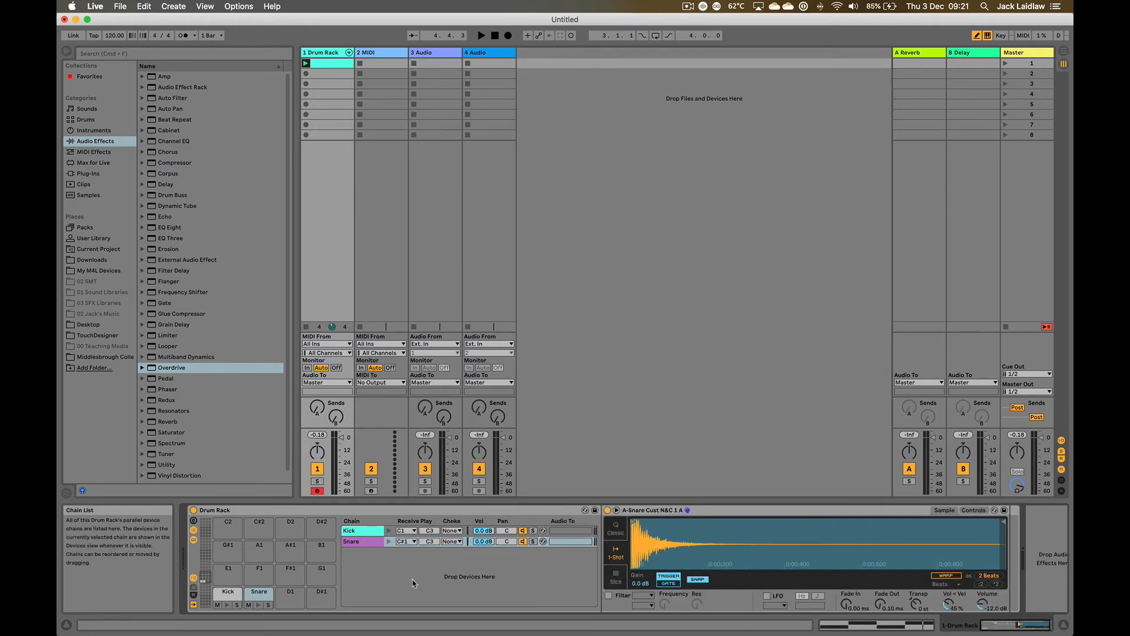
pyautogui.click(409, 530)
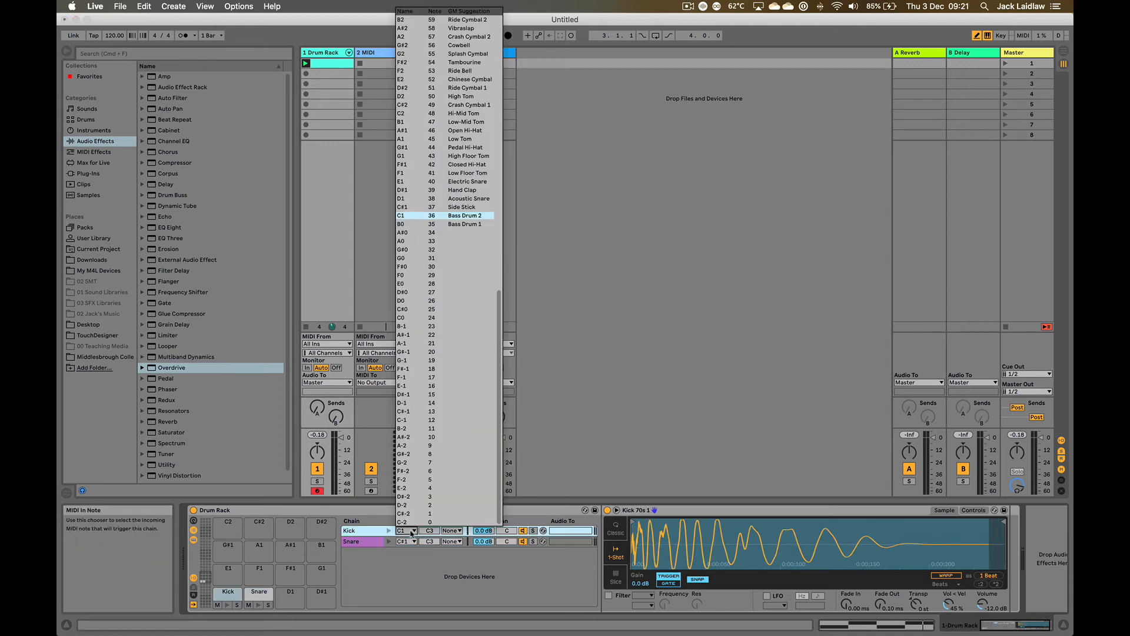
pyautogui.click(415, 215)
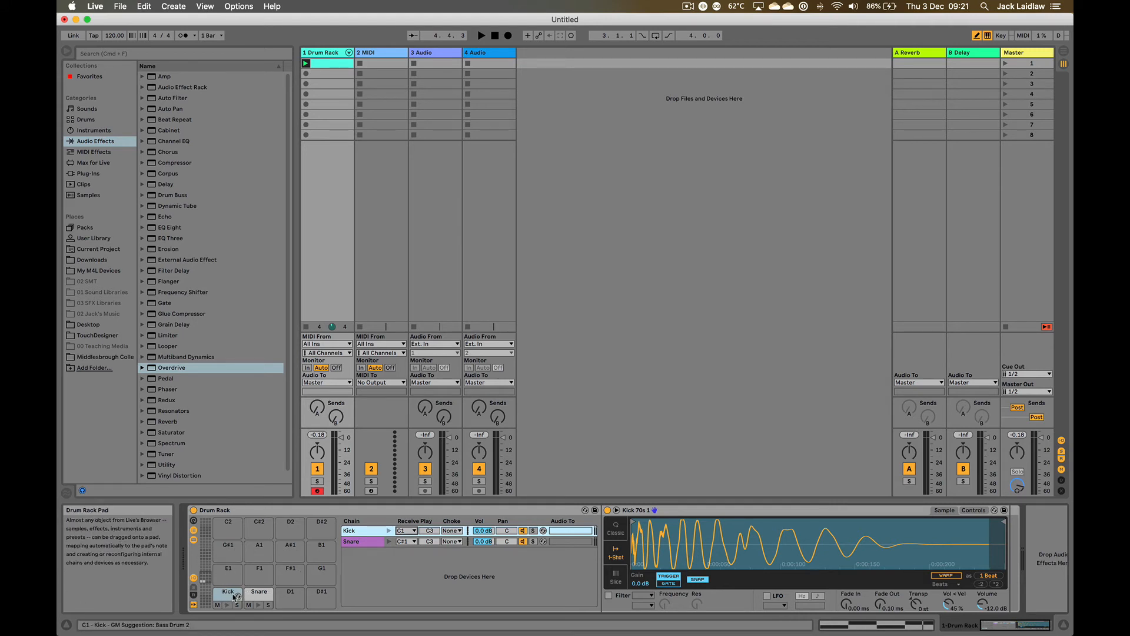
pyautogui.press('a')
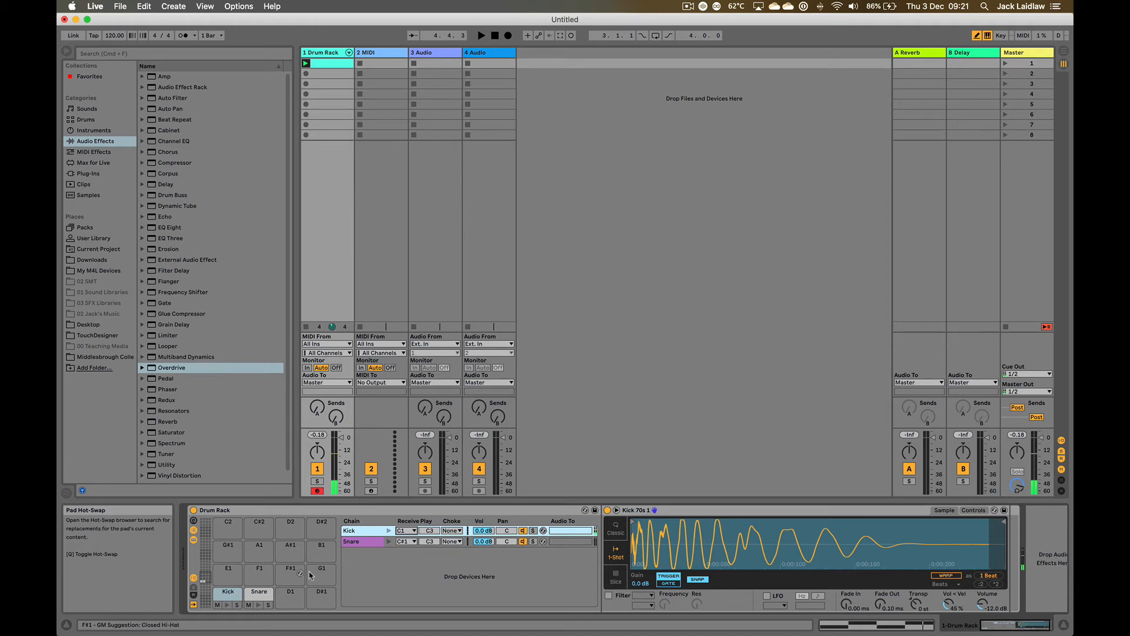
pyautogui.press('a')
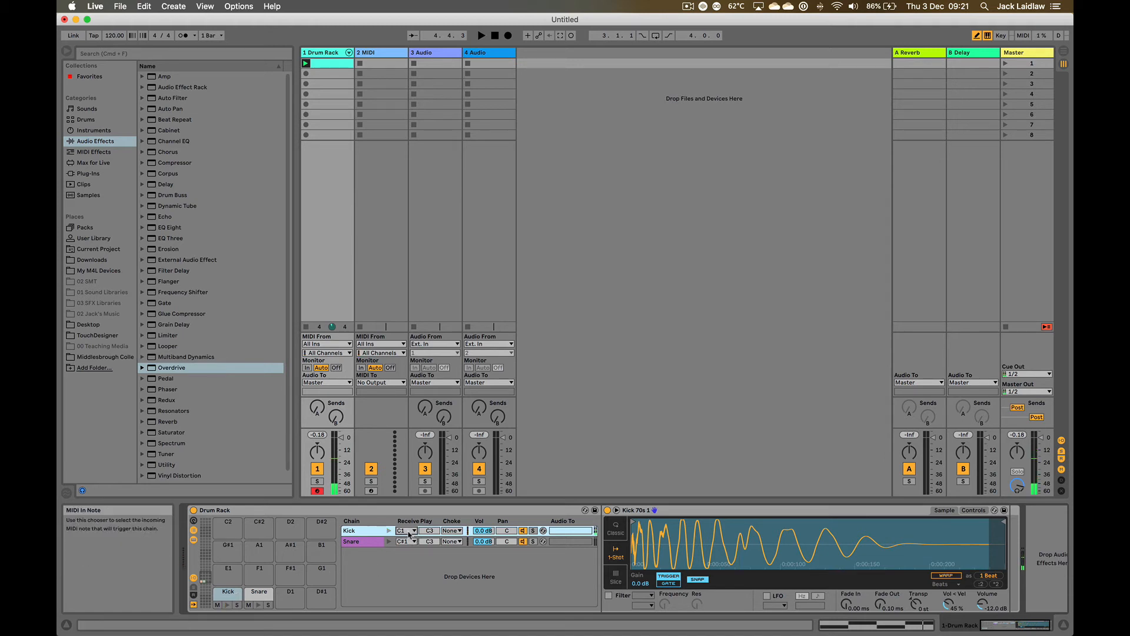
pyautogui.click(409, 533)
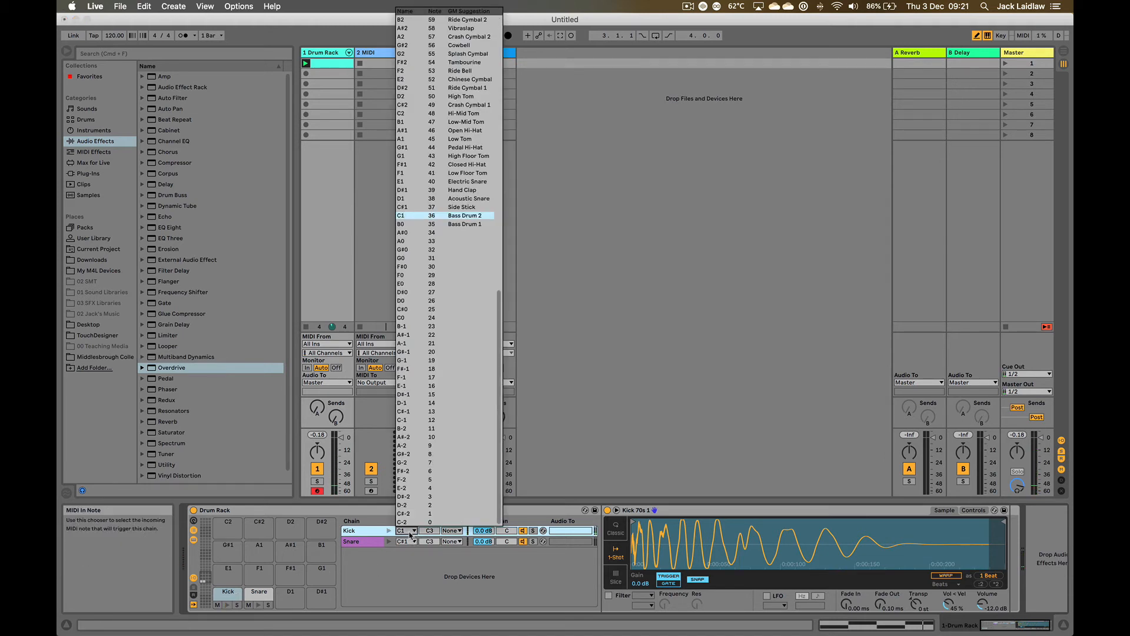
pyautogui.click(417, 216)
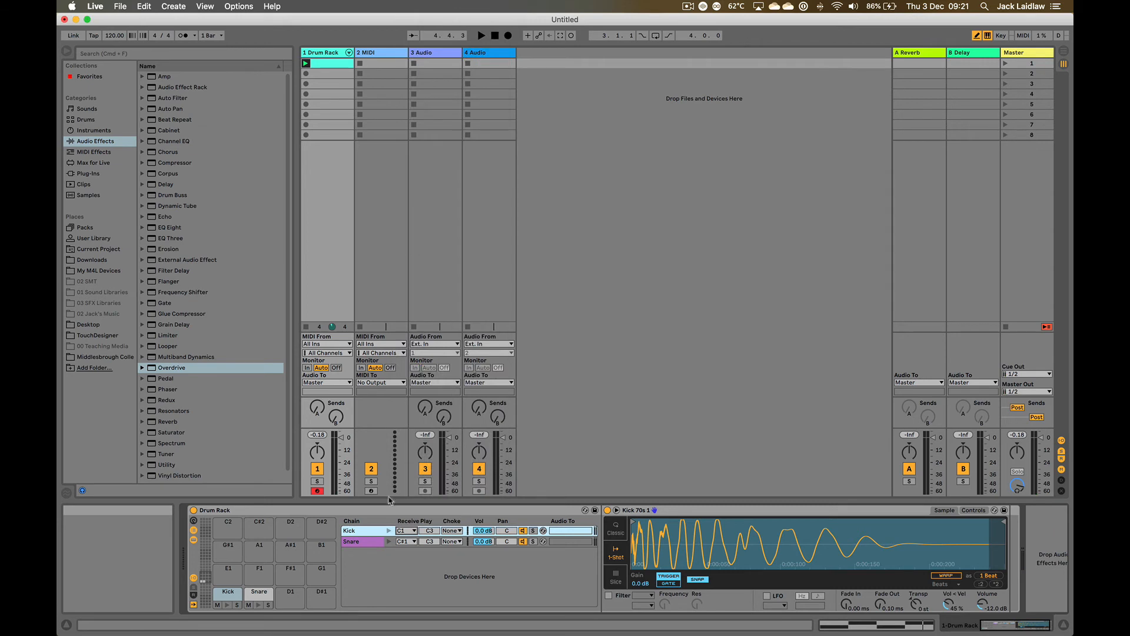
# Step: Set the Kick chain's Receive note to B0 and bring the Kick's new pad into view
pyautogui.click(411, 529)
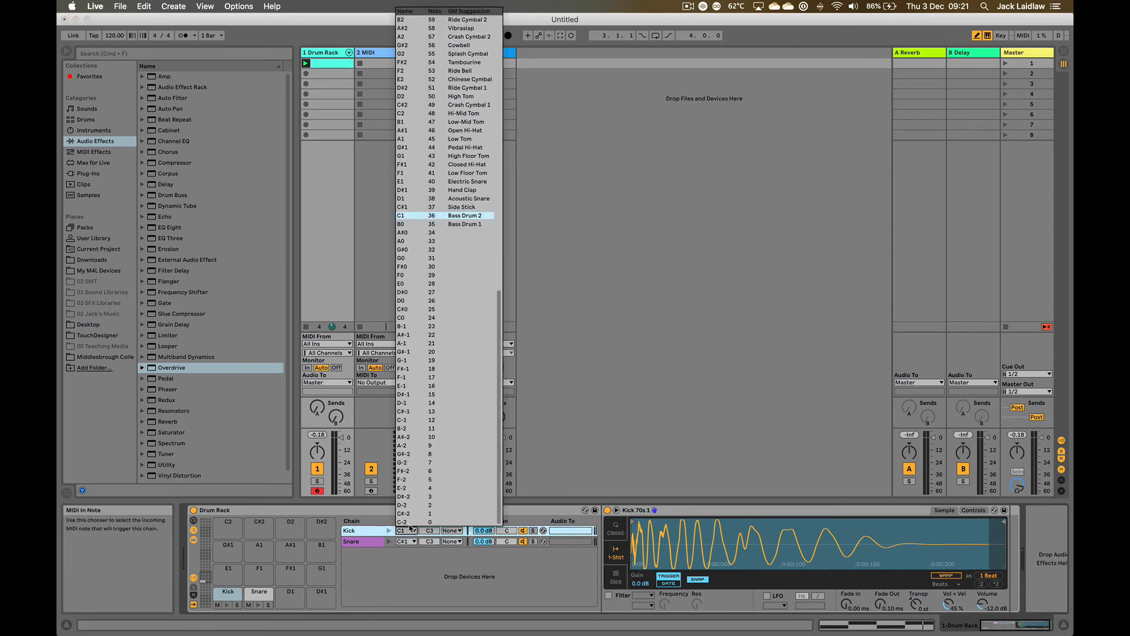
pyautogui.click(415, 224)
pyautogui.click(408, 575)
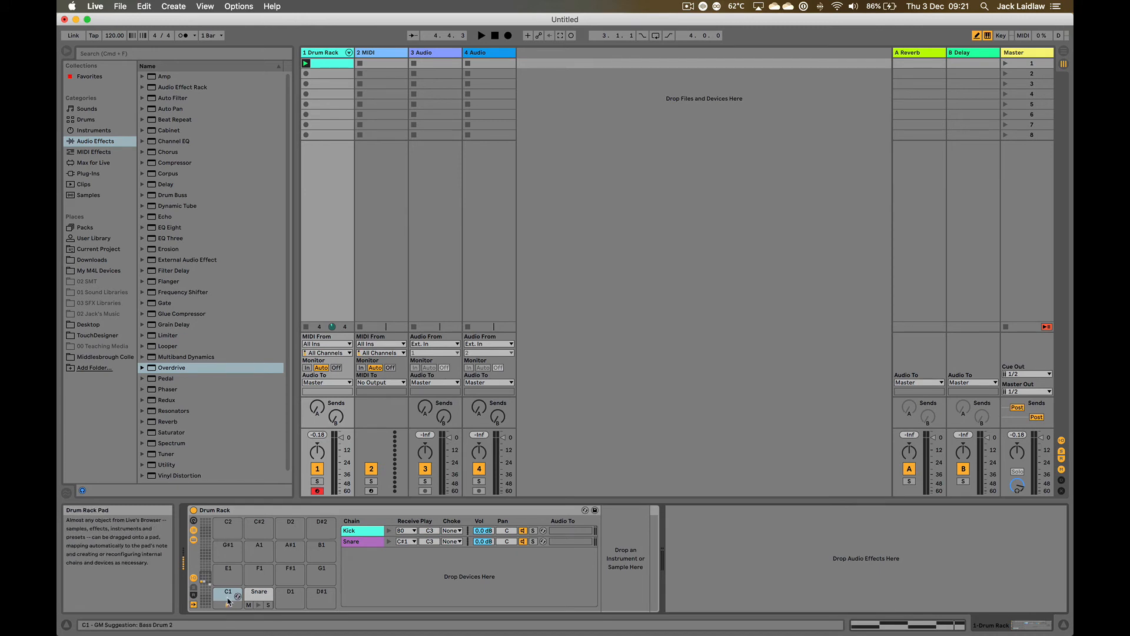
pyautogui.click(206, 590)
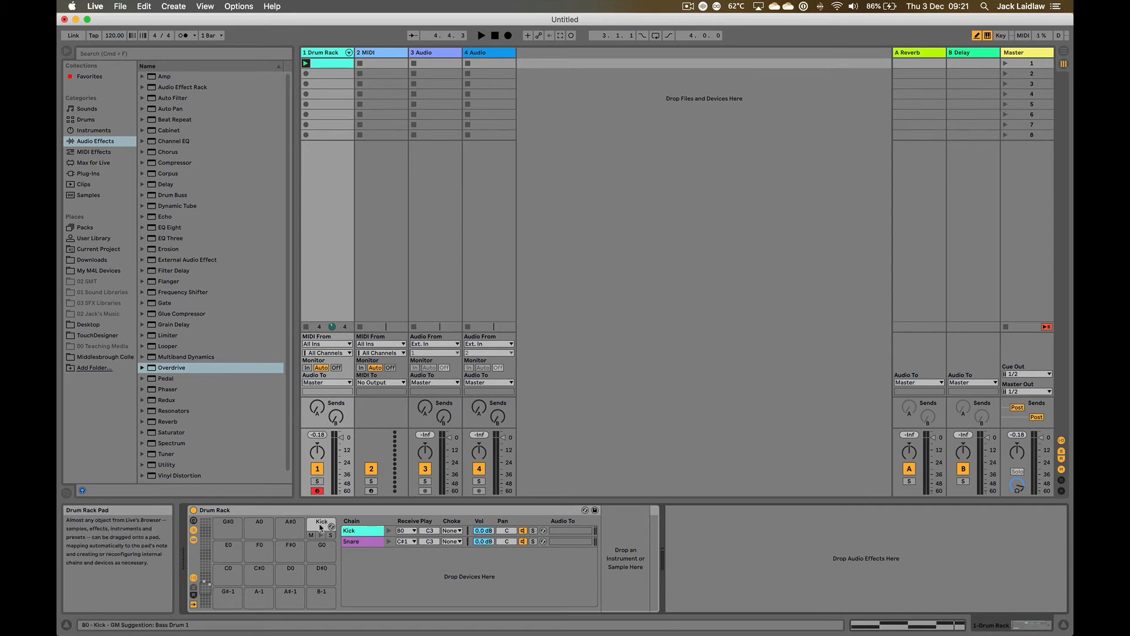
# Step: Set the Kick chain's Receive note to C1 and bring the pads from C1 to D#2 into view
pyautogui.click(412, 530)
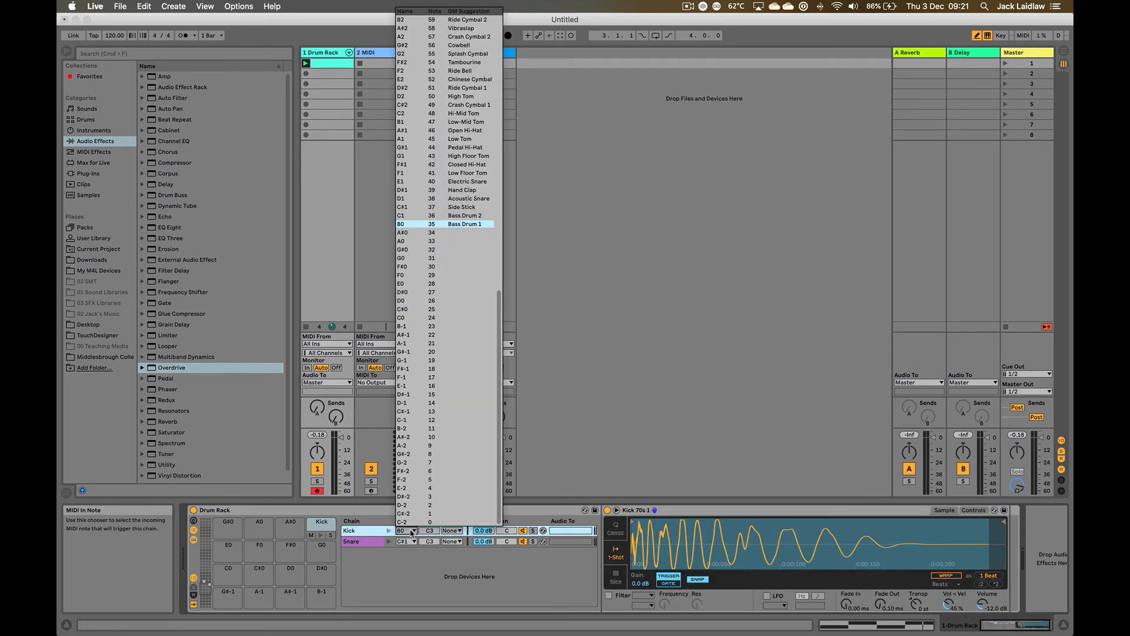
pyautogui.click(410, 216)
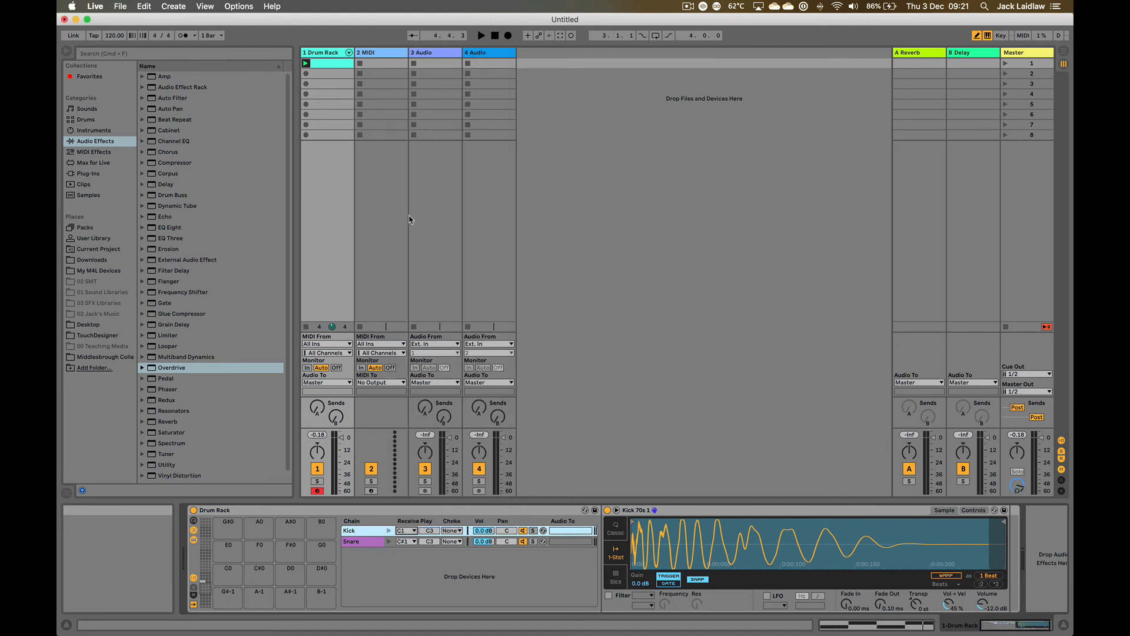
pyautogui.click(206, 578)
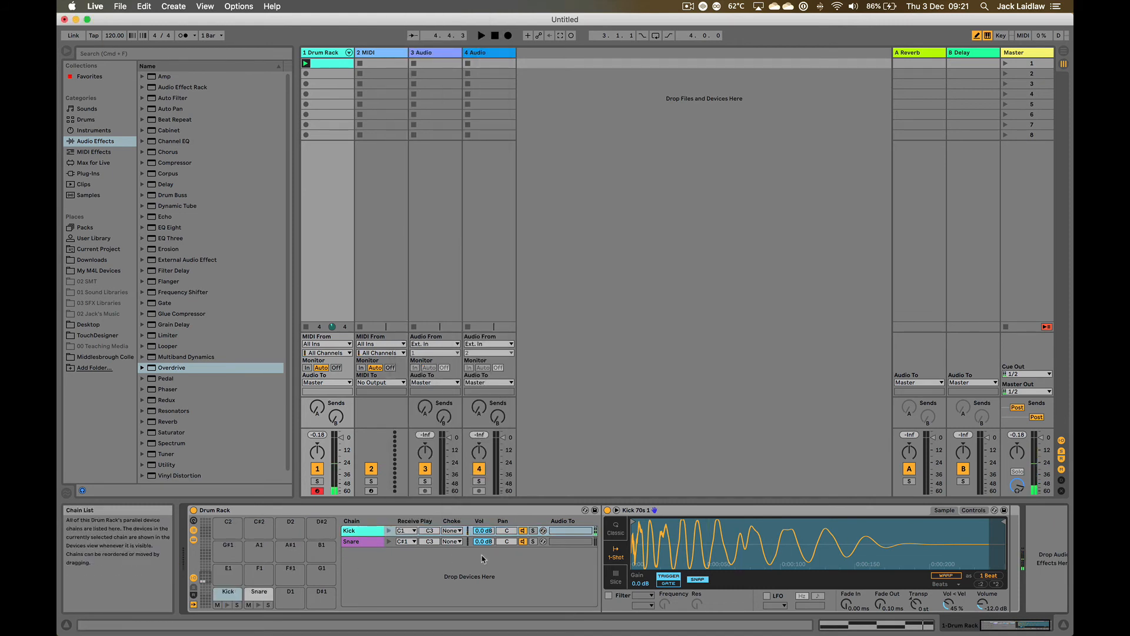
# Step: Set the Kick chain's Receive note to All Notes and deselect the chain
pyautogui.click(407, 531)
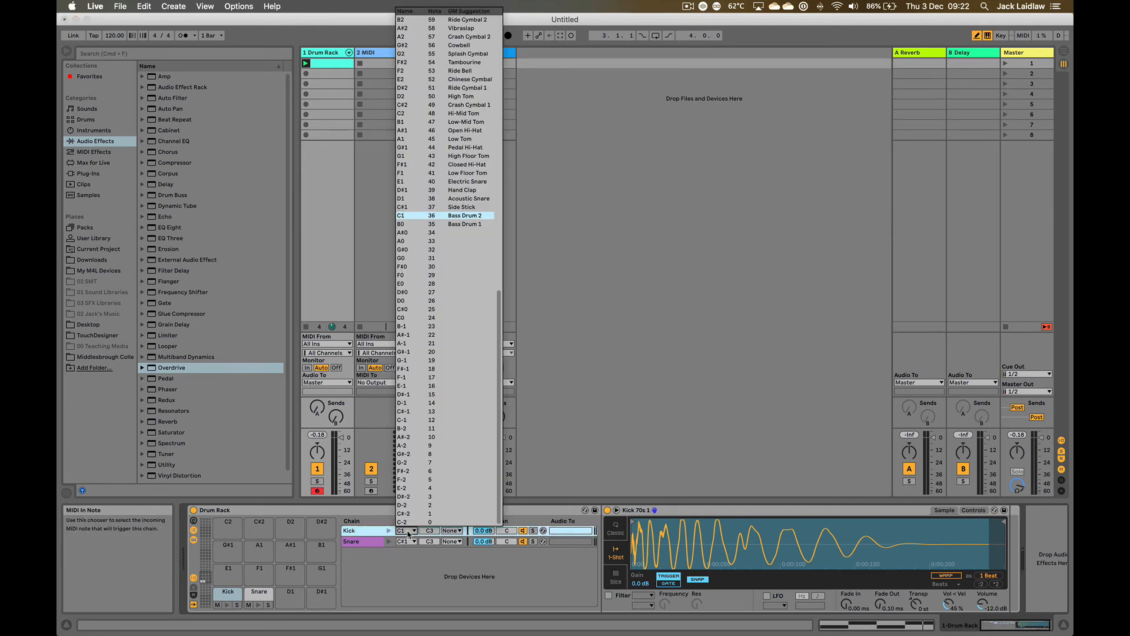
pyautogui.moveTo(500, 311); pyautogui.dragTo(508, 30)
pyautogui.click(424, 20)
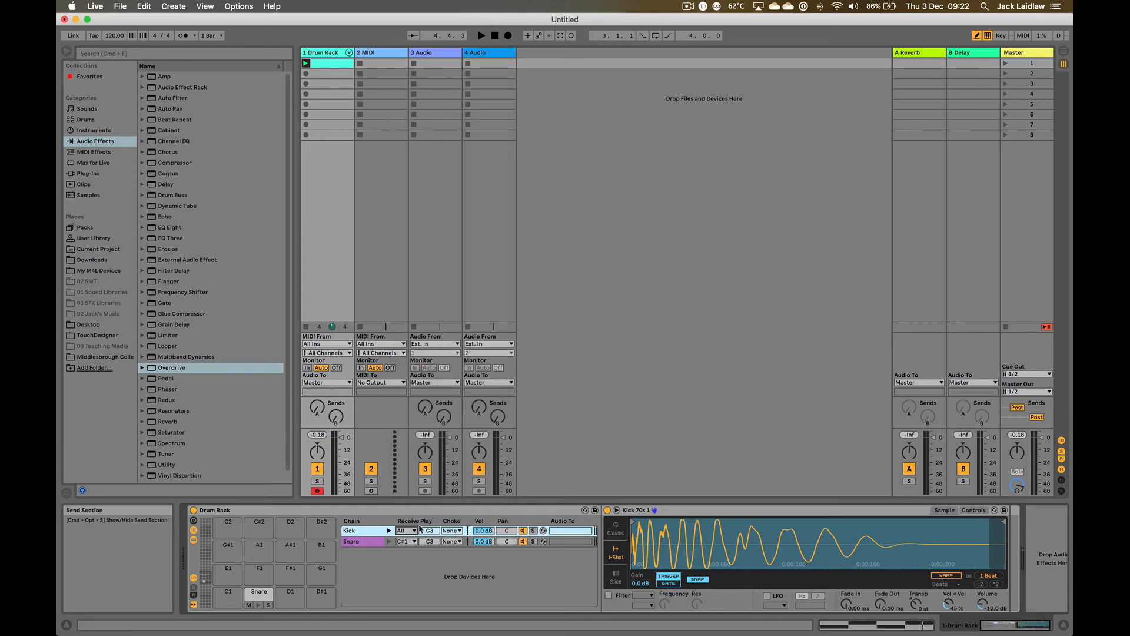
pyautogui.click(411, 578)
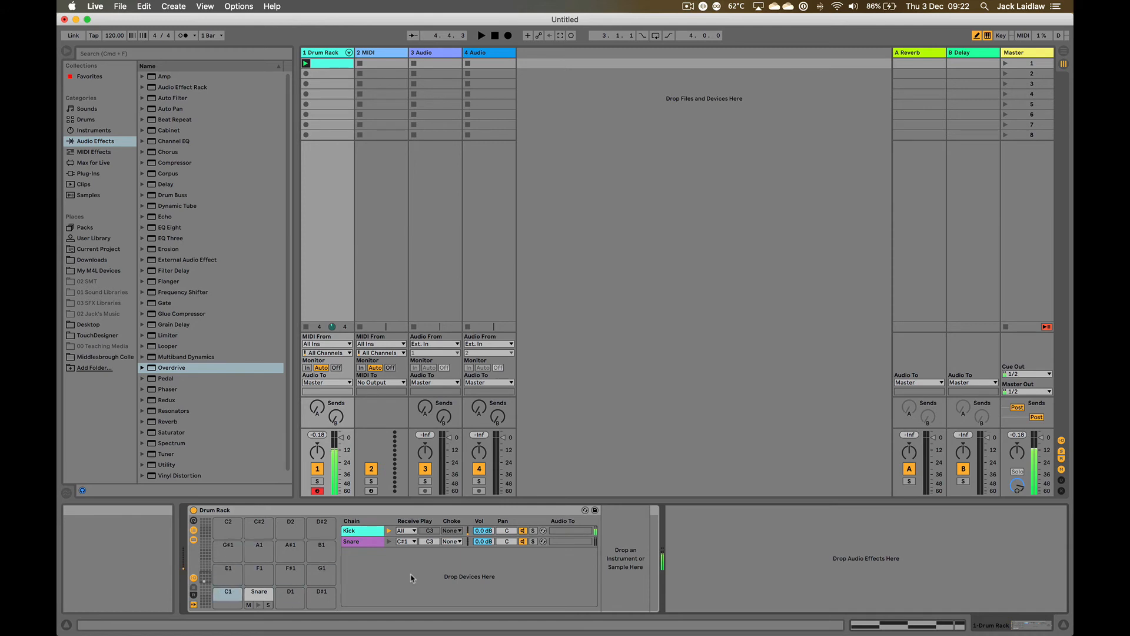
# Step: Audition the Kick by playing a run of different notes on the computer MIDI keyboard
pyautogui.press('s')
pyautogui.press('d')
pyautogui.press('f')
pyautogui.press('g')
pyautogui.press('h')
pyautogui.press('j')
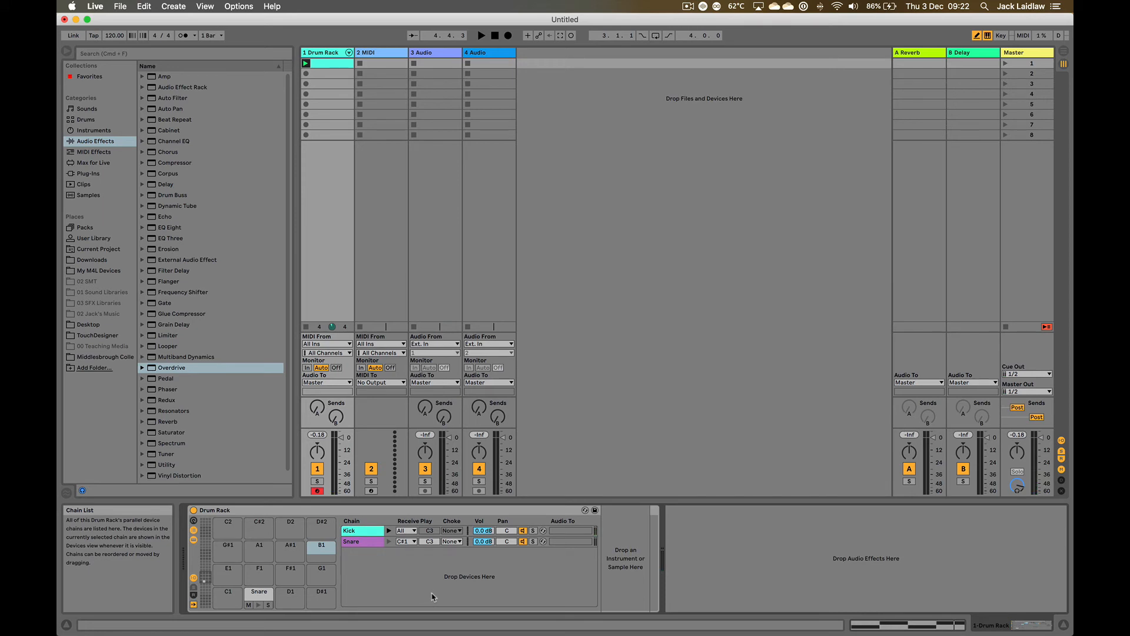
pyautogui.press('a')
pyautogui.press('h')
pyautogui.press('j')
pyautogui.press('k')
# Step: Audition the Kick in other keyboard octaves, shifting down to C0 to D1 and up to C4 to D5
pyautogui.press('z')
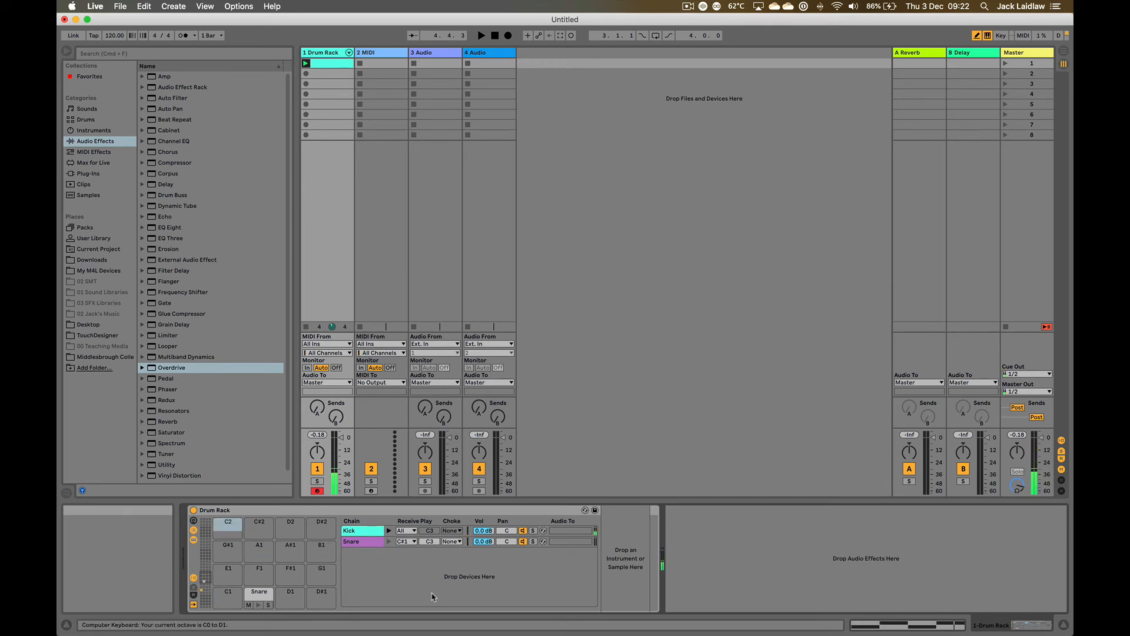
pyautogui.press('a')
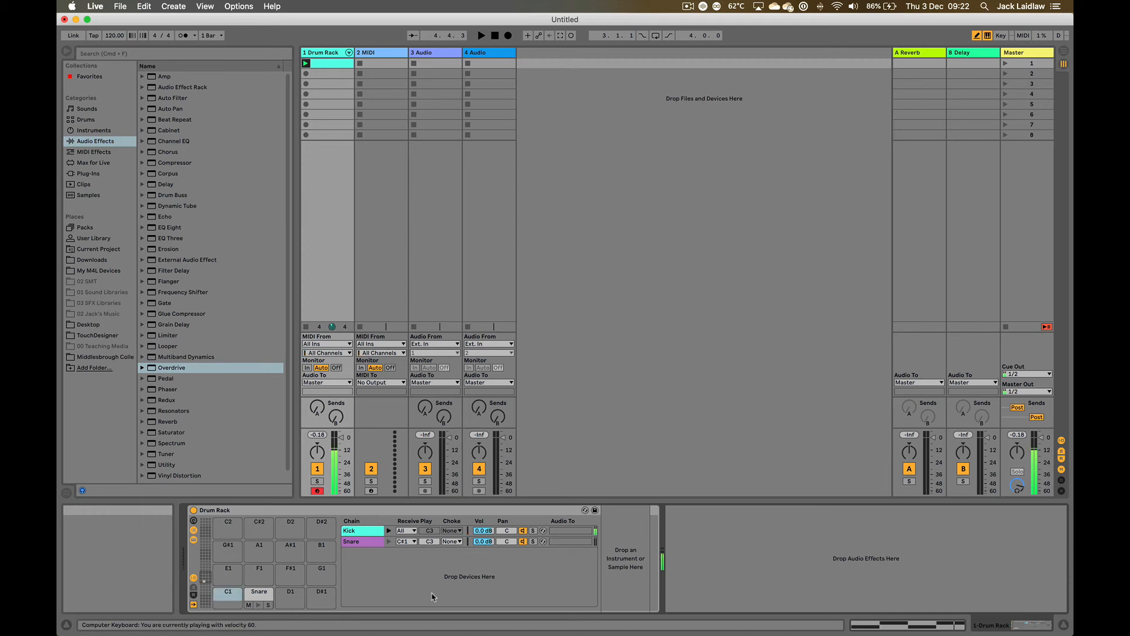
pyautogui.press('x')
pyautogui.press('x')
pyautogui.press('x')
pyautogui.press('a')
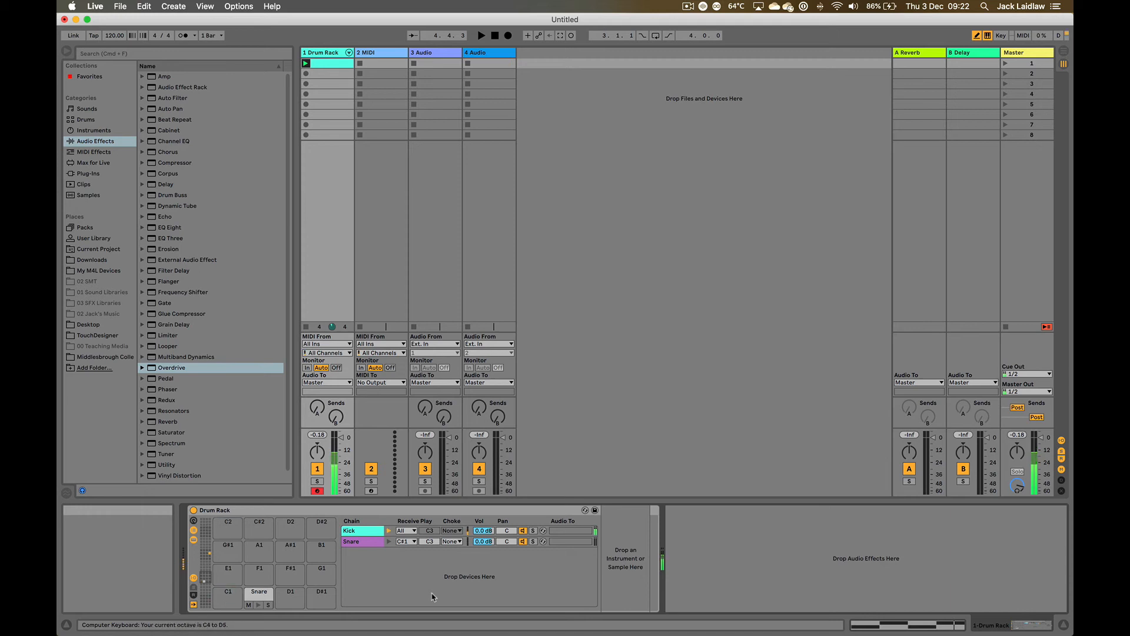
pyautogui.press('a')
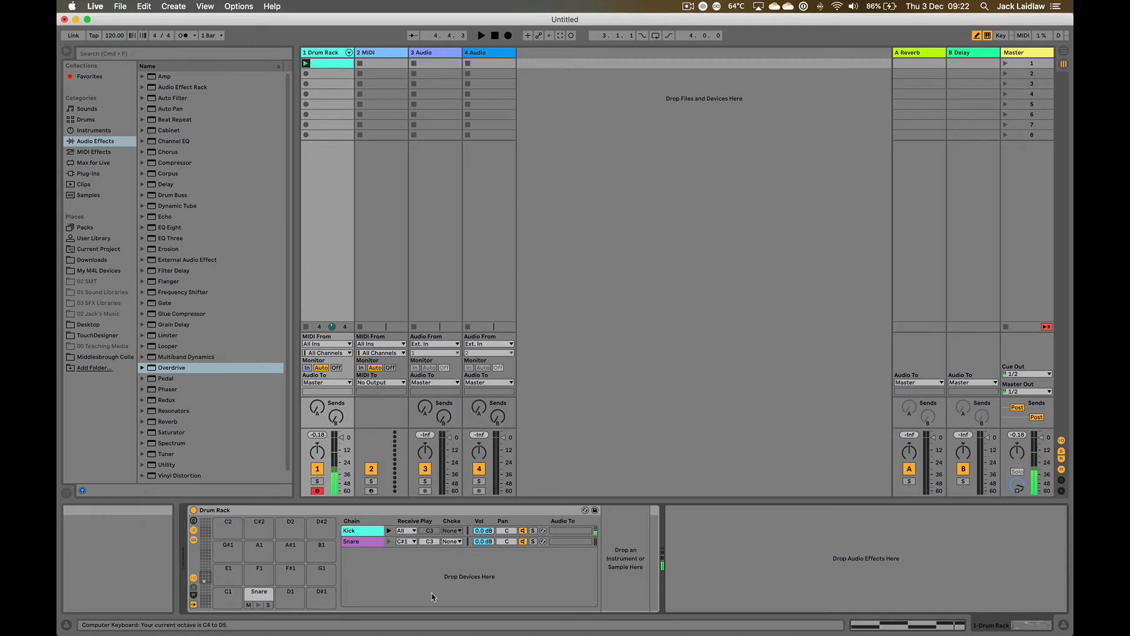
# Step: Return the Kick chain's Receive note from All Notes to C1 (Bass Drum 2)
pyautogui.click(407, 533)
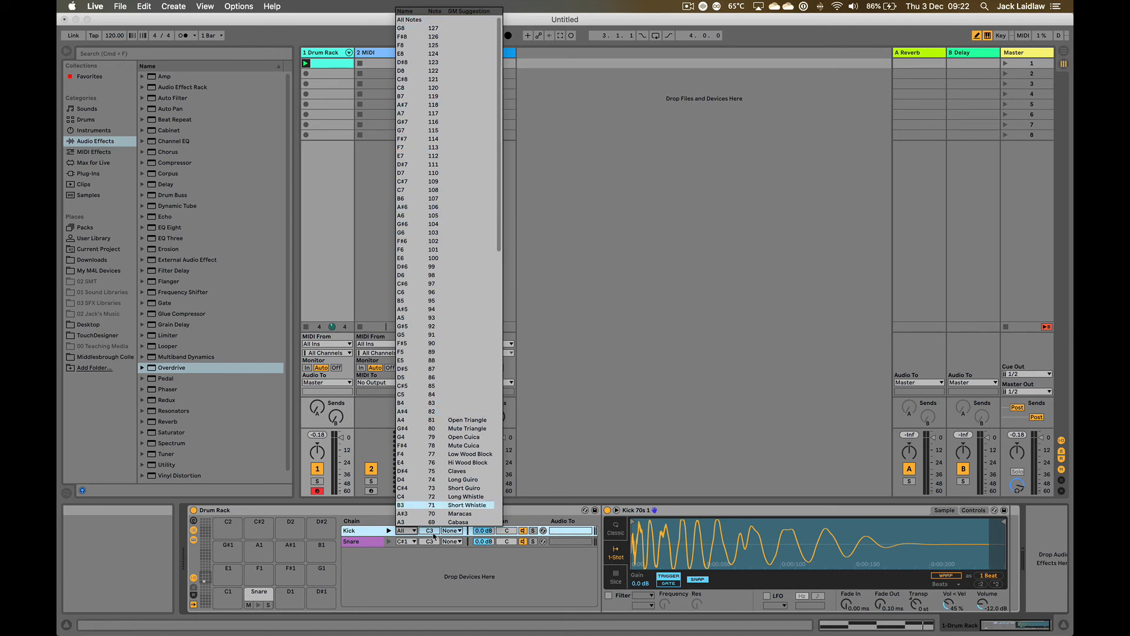
pyautogui.click(415, 536)
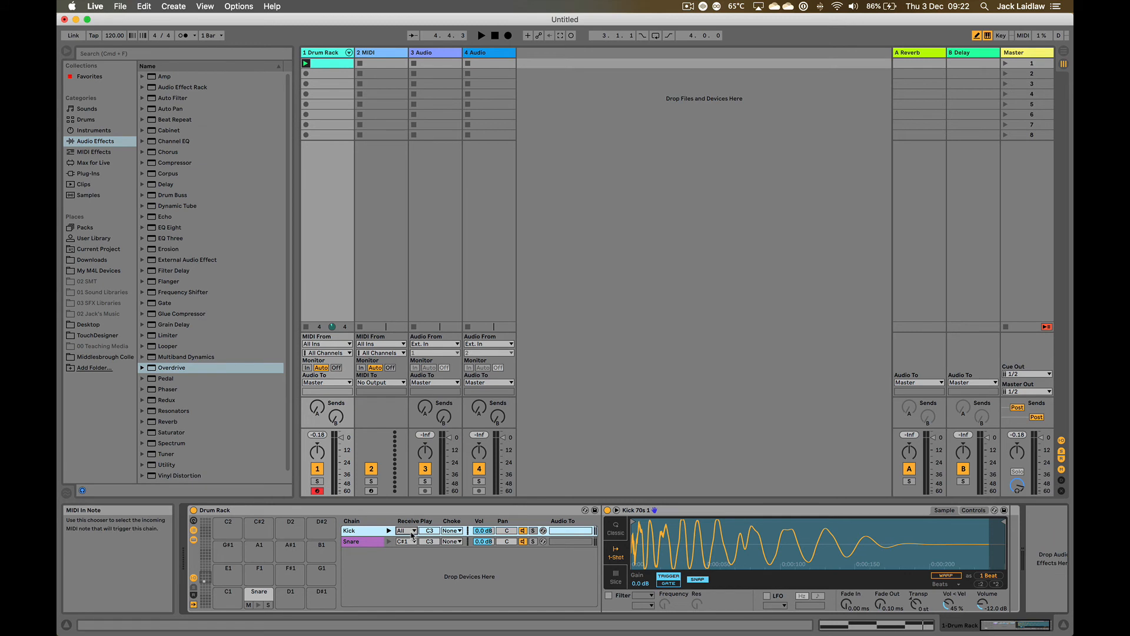
pyautogui.click(412, 533)
pyautogui.scroll(-1, 451, 253)
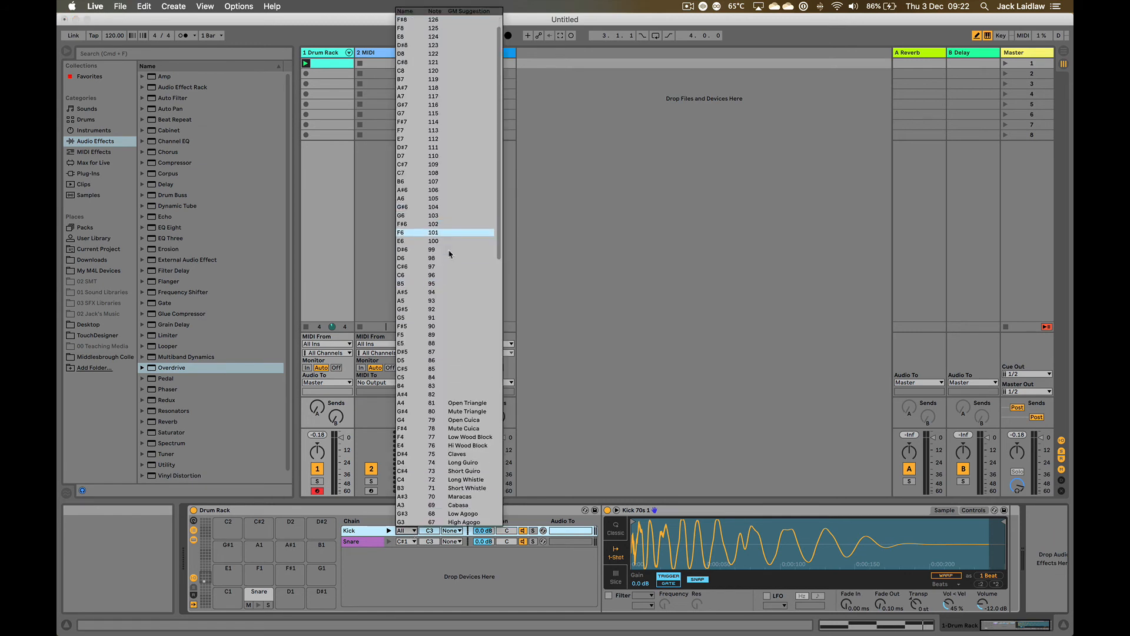
pyautogui.scroll(-6, 450, 254)
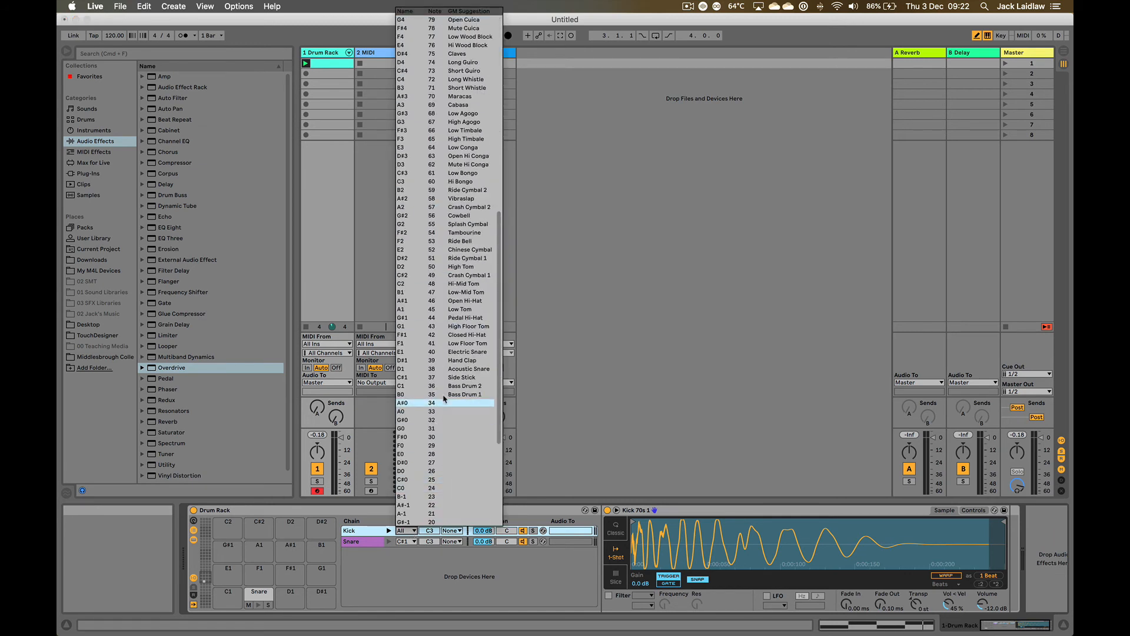
pyautogui.click(444, 386)
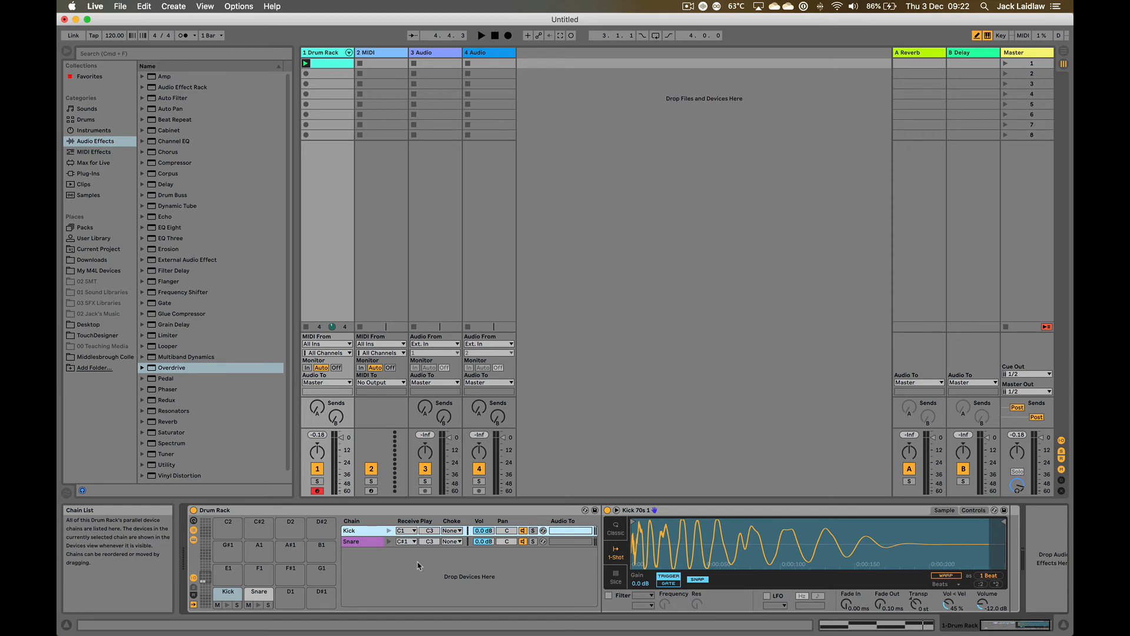
# Step: Load the sample A-Snare Leedy 1 A.aif from the Samples category onto the D1 pad
pyautogui.click(88, 195)
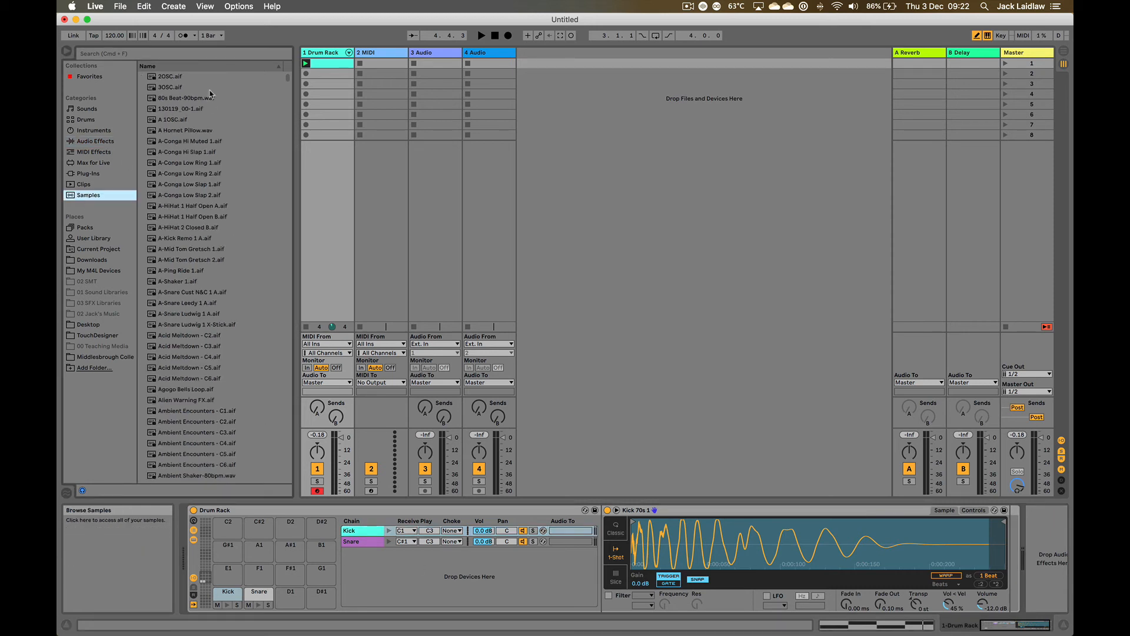
pyautogui.click(195, 304)
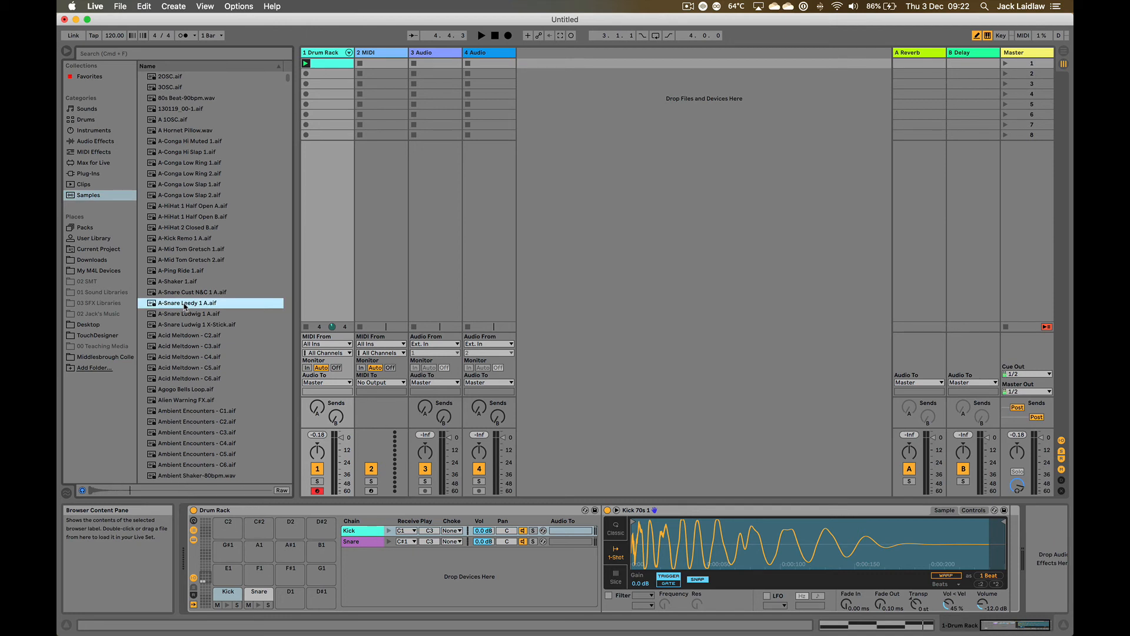
pyautogui.moveTo(185, 306); pyautogui.dragTo(290, 595)
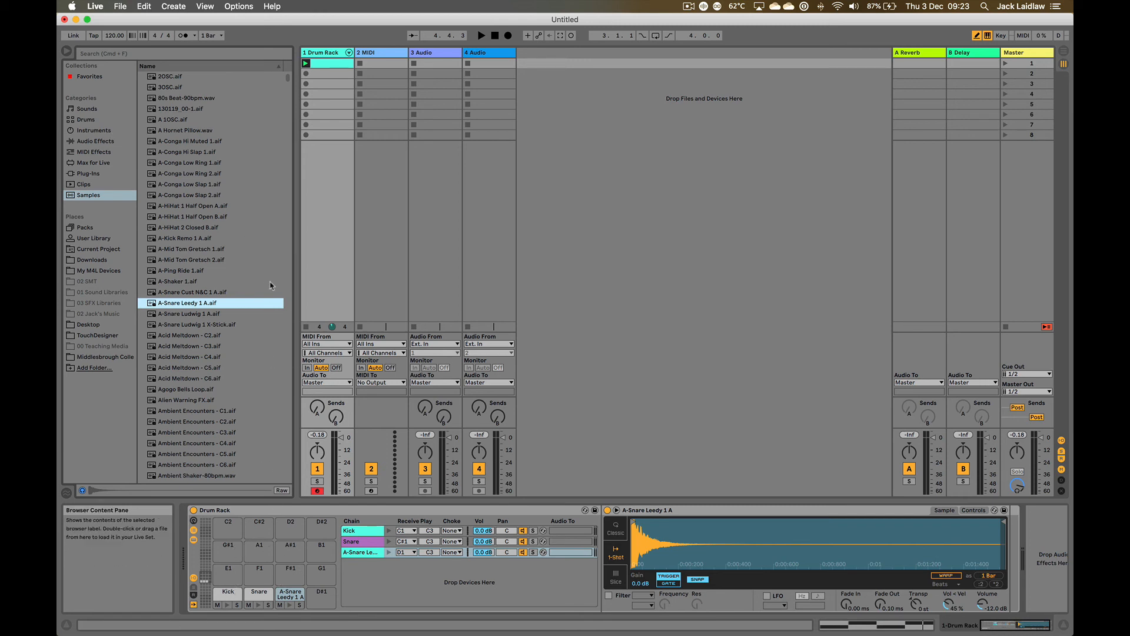
# Step: Load the Analog instrument onto the E1 pad of the Drum Rack
pyautogui.click(101, 131)
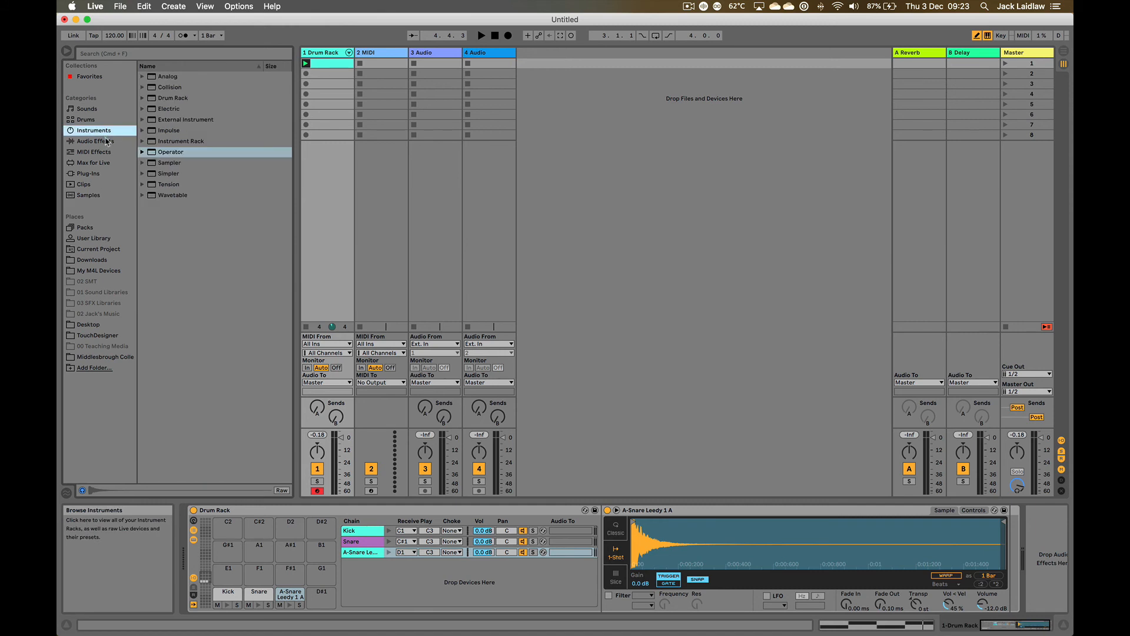
pyautogui.click(162, 78)
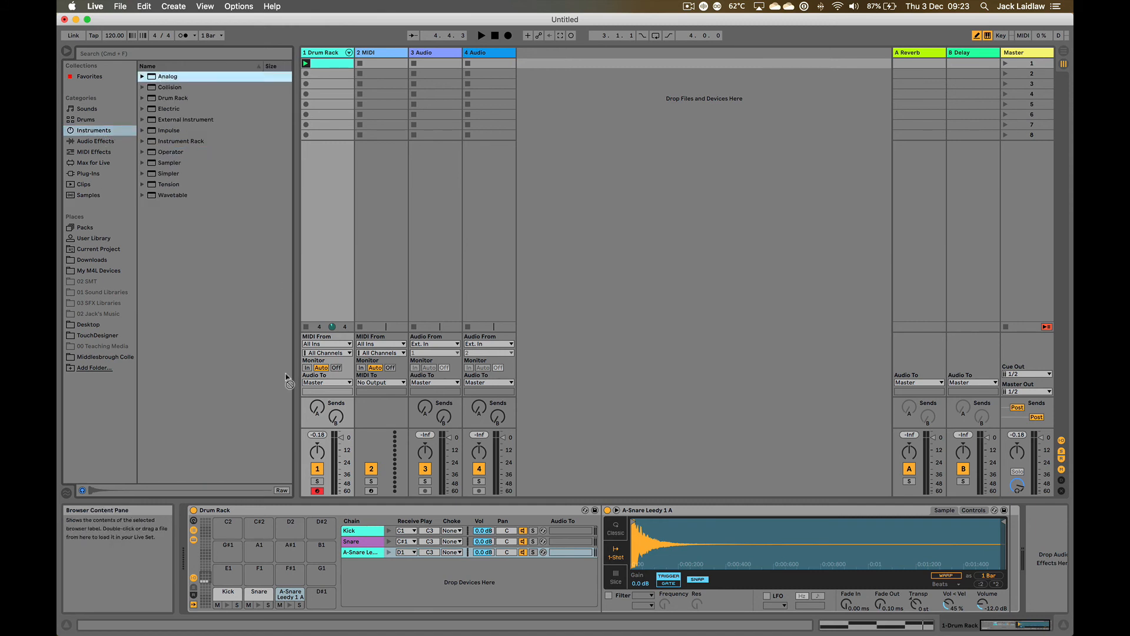
pyautogui.moveTo(246, 561); pyautogui.dragTo(235, 571)
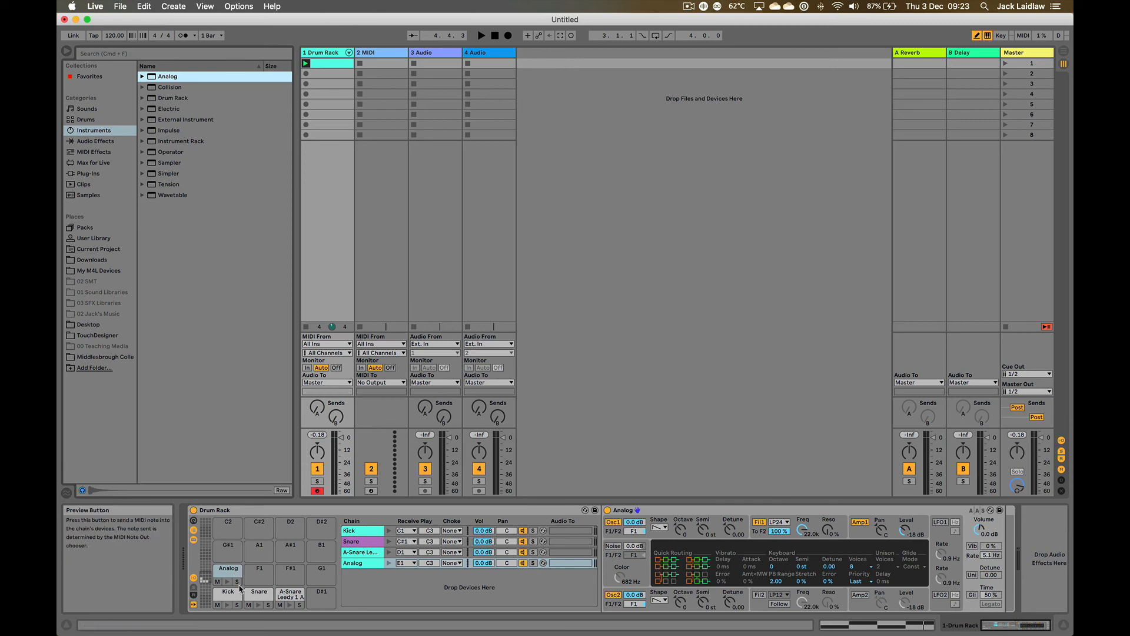
pyautogui.click(259, 582)
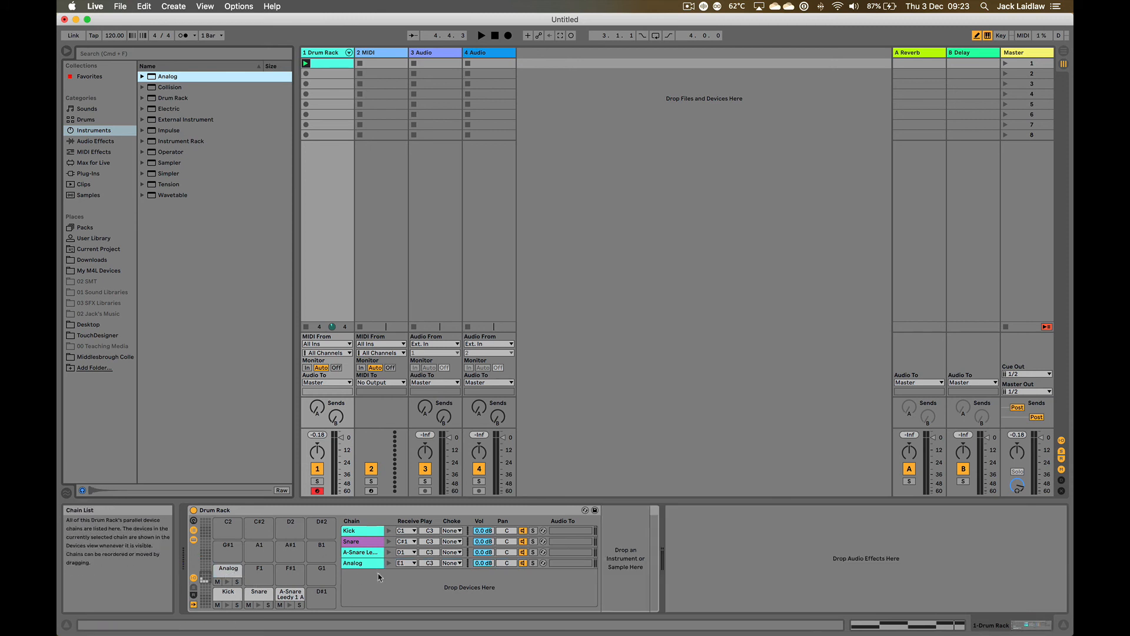
# Step: Set the Analog chain's Receive note to All Notes and select the chain to display its instrument
pyautogui.click(407, 562)
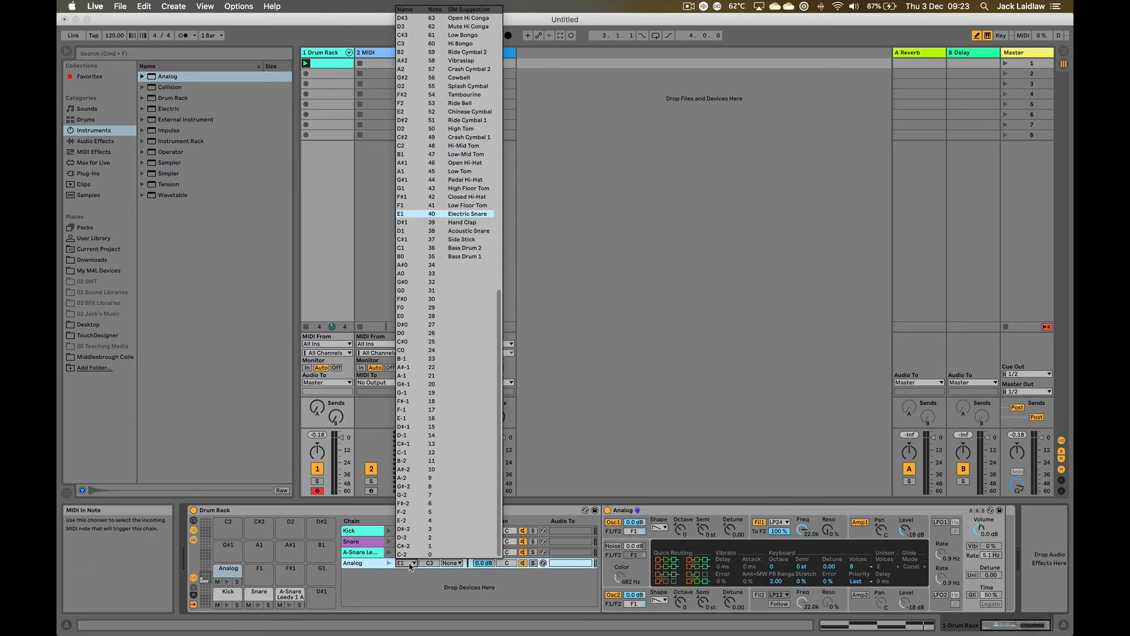
pyautogui.scroll(10, 428, 18)
pyautogui.click(412, 18)
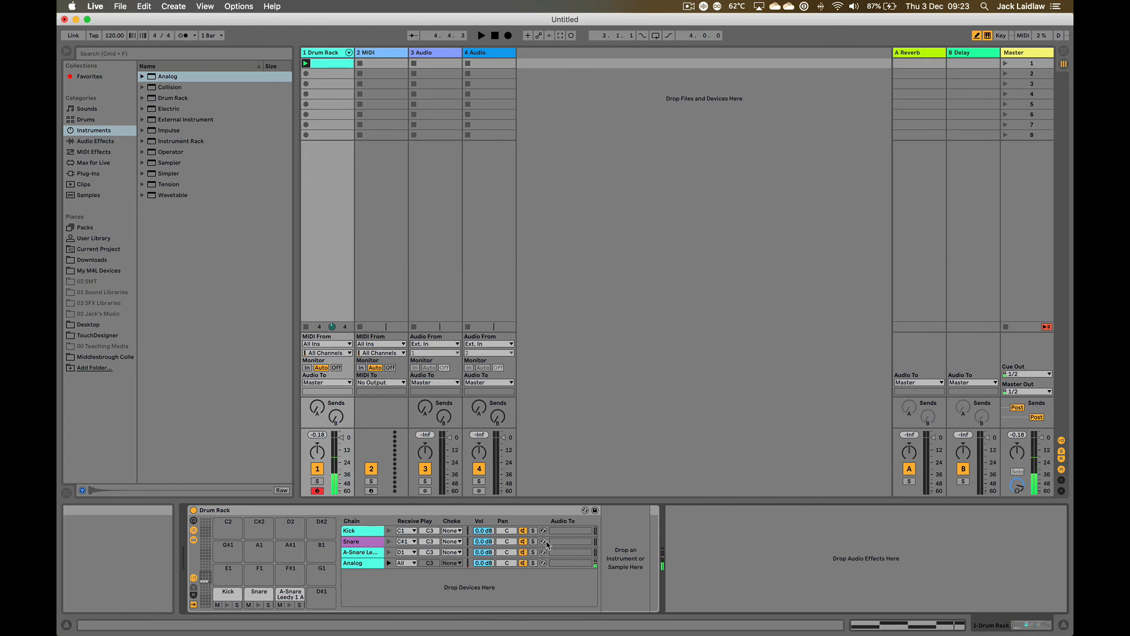
pyautogui.click(373, 564)
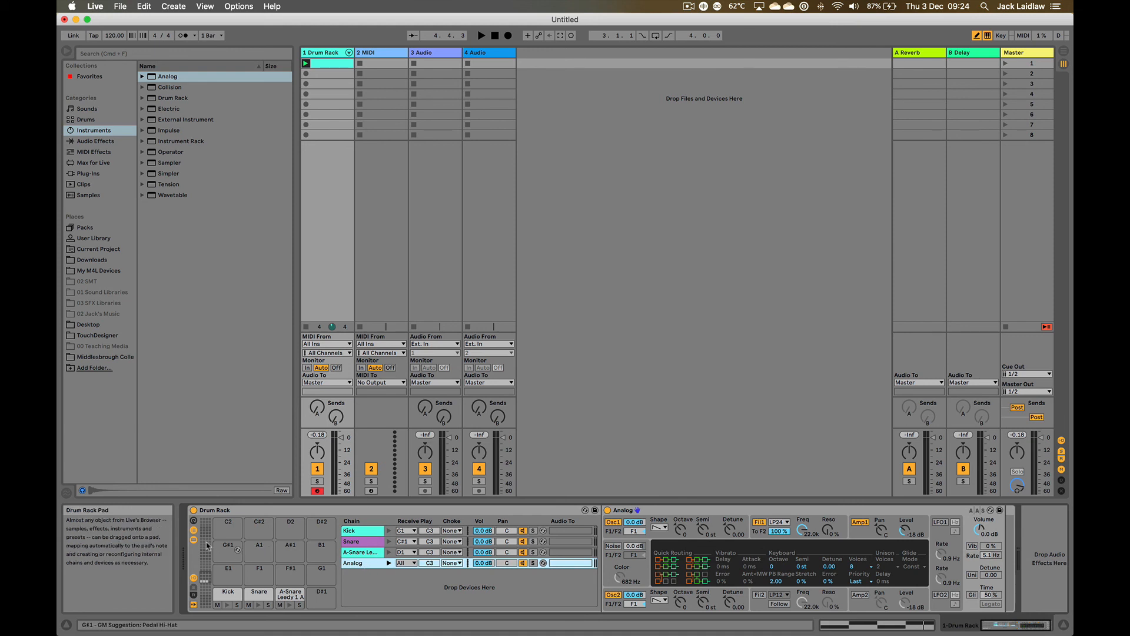
# Step: Show and hide the Drum Rack's macro controls, and toggle its chain list off and on
pyautogui.click(193, 521)
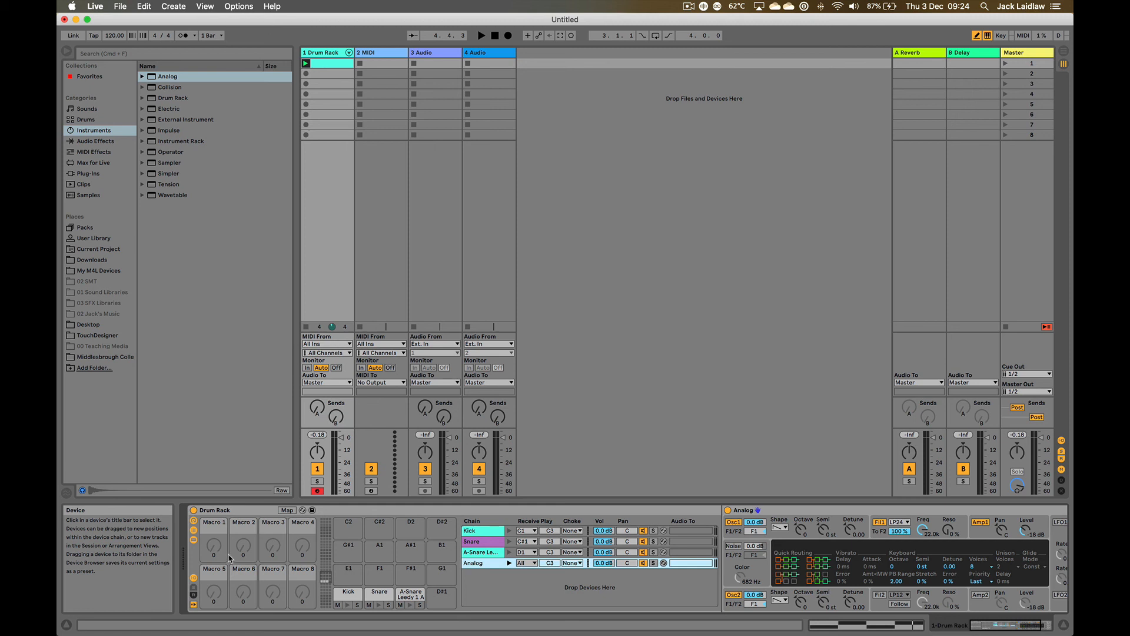
pyautogui.click(193, 520)
pyautogui.click(194, 531)
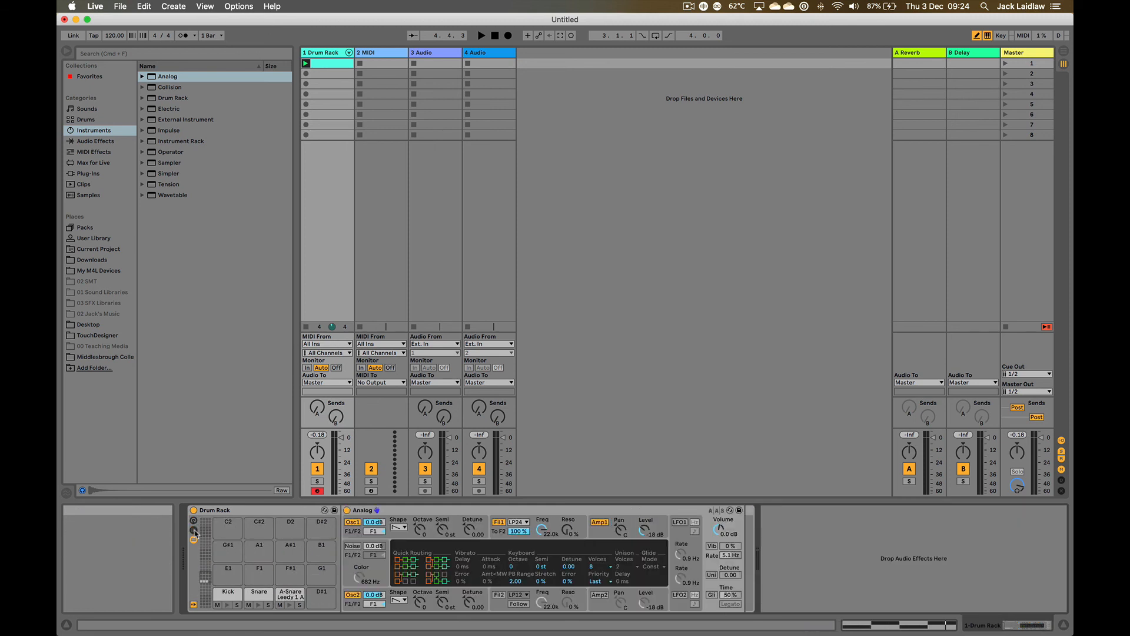
pyautogui.click(194, 531)
pyautogui.click(194, 531)
pyautogui.click(195, 531)
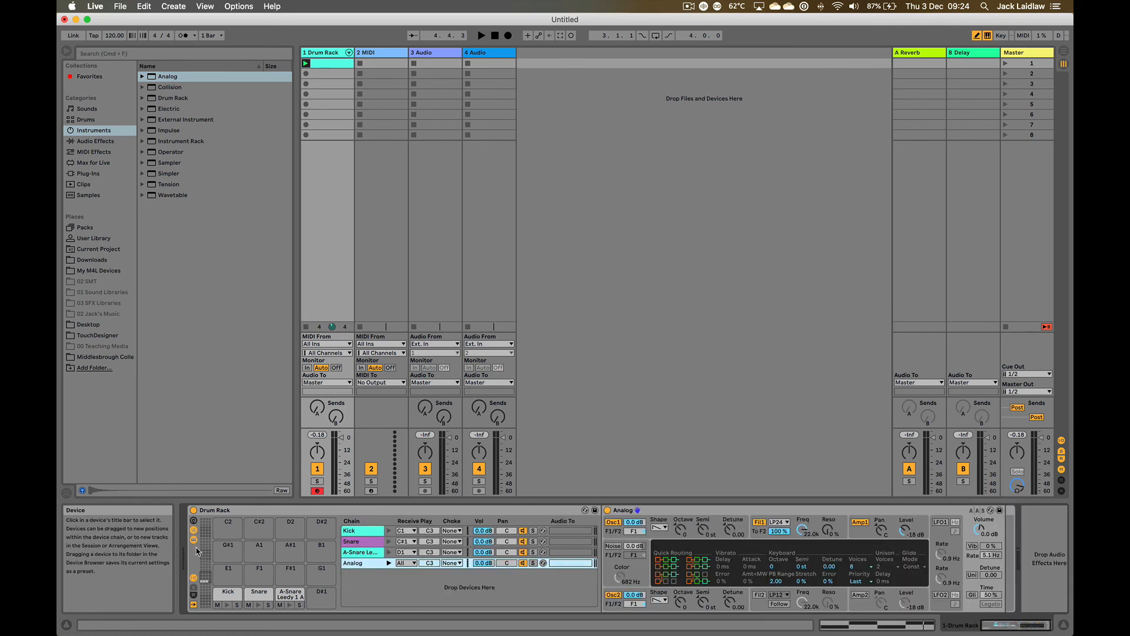
# Step: Toggle the device display for the Analog and A-Snare Leedy 1 A chains, leaving the devices hidden
pyautogui.click(195, 540)
pyautogui.click(194, 541)
pyautogui.click(194, 541)
pyautogui.click(194, 541)
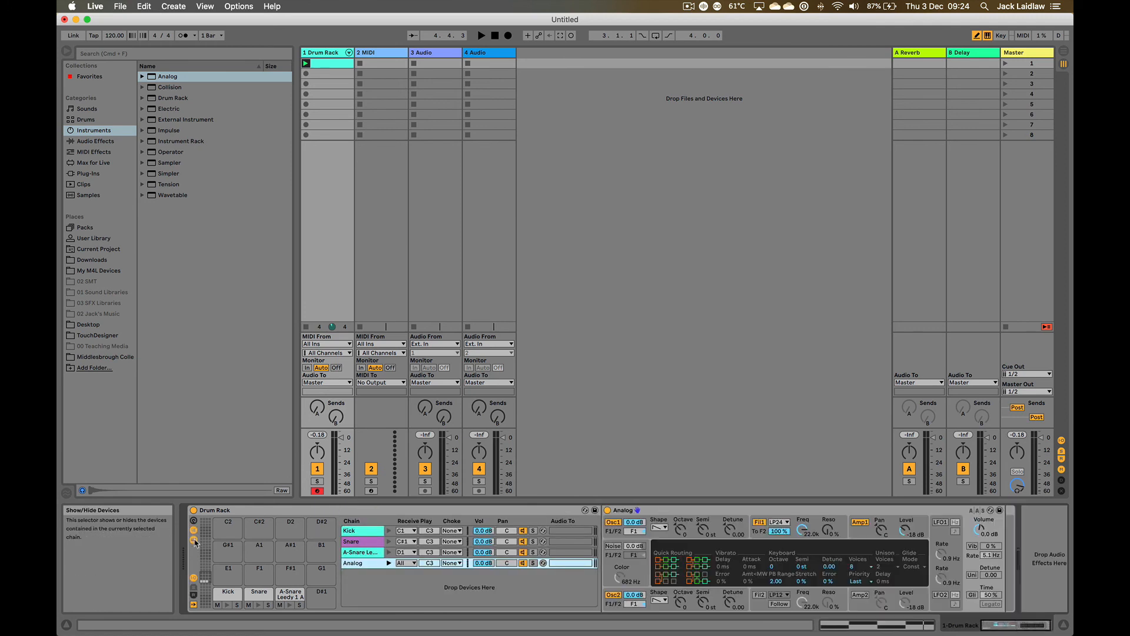
pyautogui.click(372, 553)
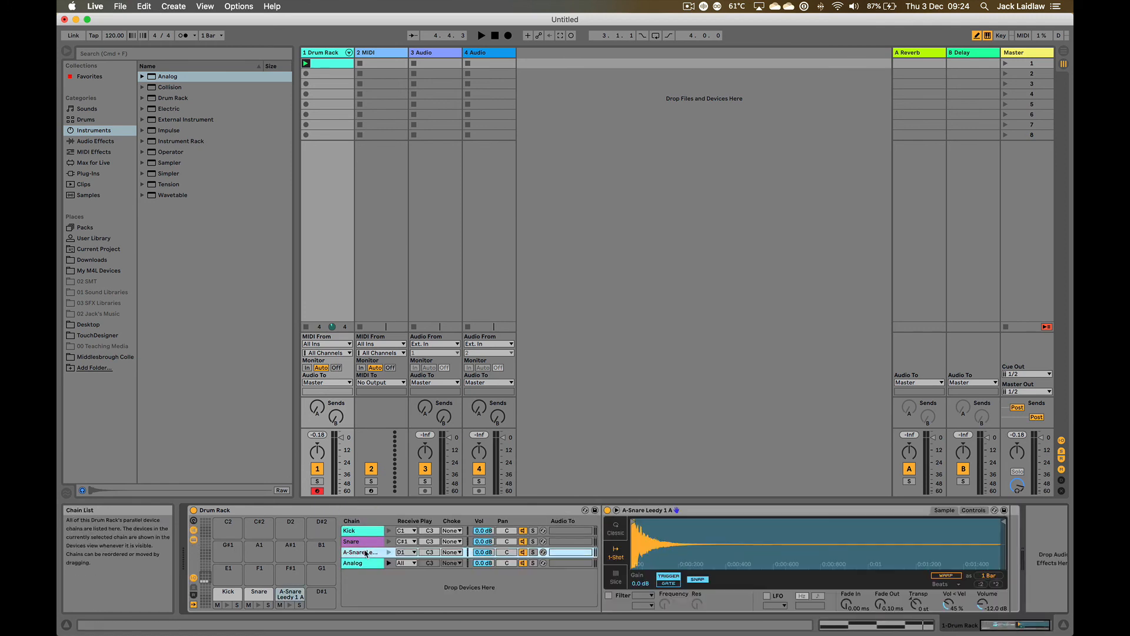
pyautogui.click(193, 540)
pyautogui.click(193, 541)
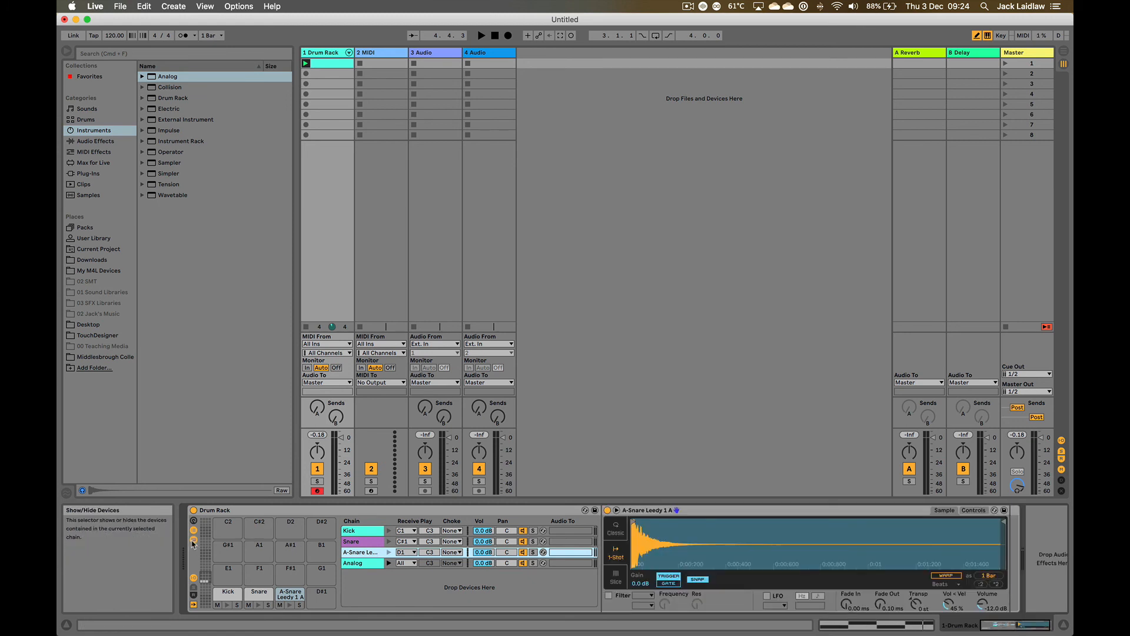
pyautogui.click(193, 541)
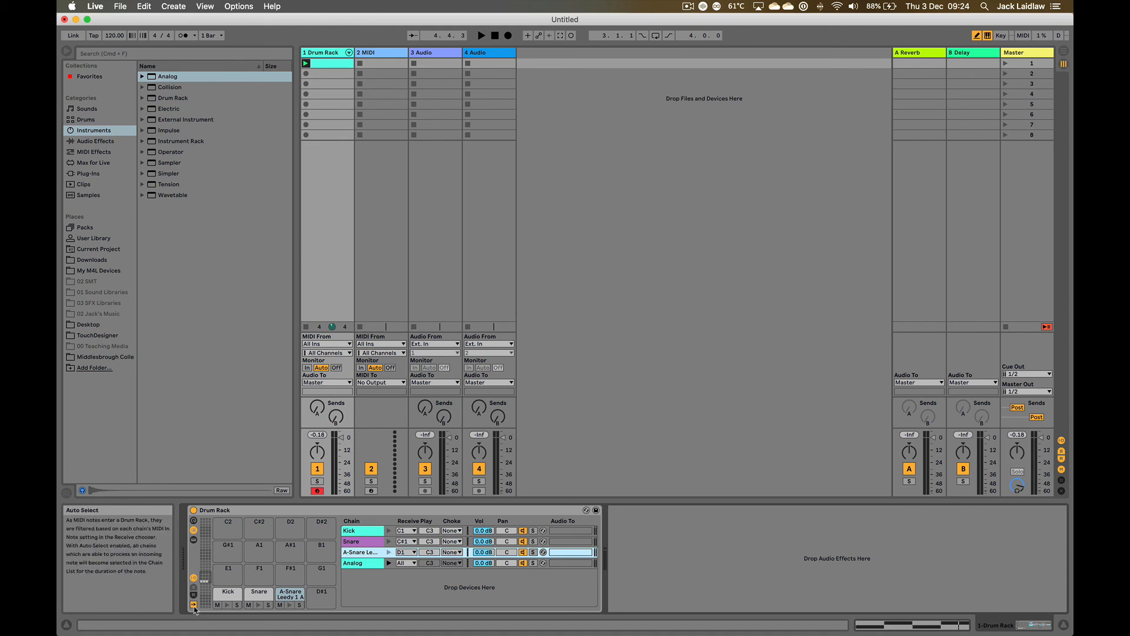
# Step: Select the Kick chain as a check, and delete the Analog chain from the Drum Rack
pyautogui.click(367, 531)
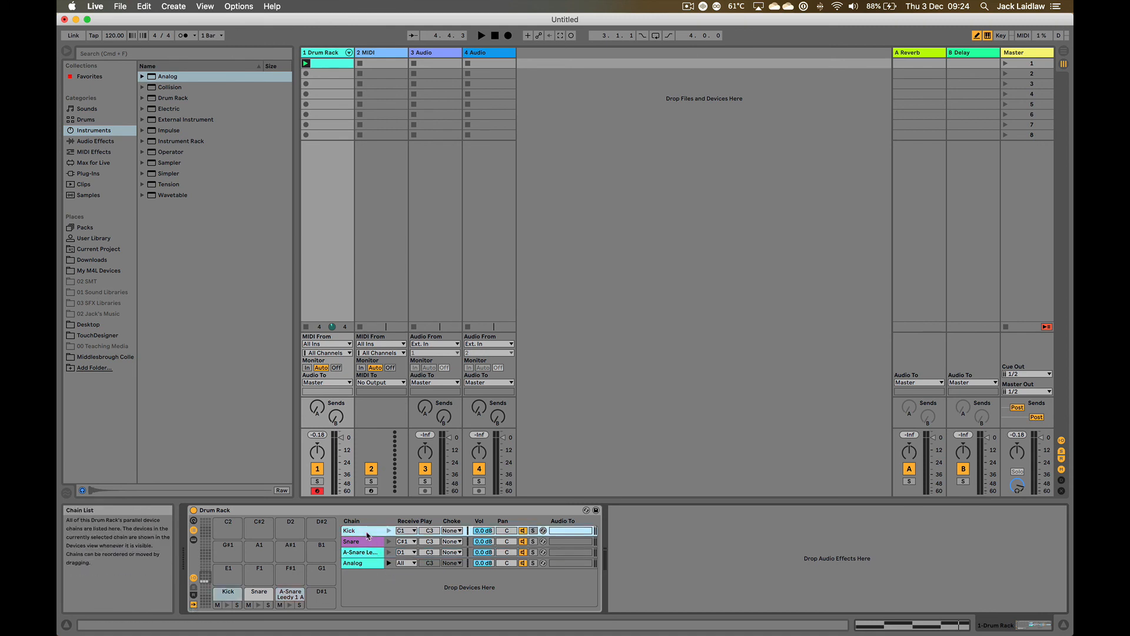
pyautogui.click(366, 564)
pyautogui.press('Delete')
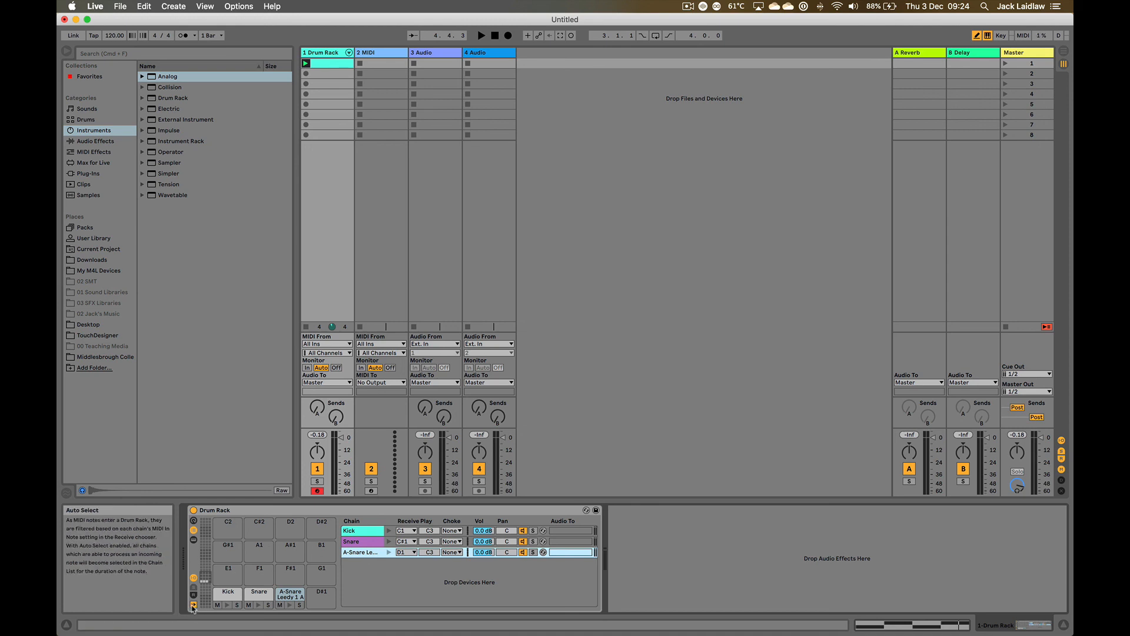
# Step: Show the Drum Rack's devices and turn off Auto Select
pyautogui.click(193, 540)
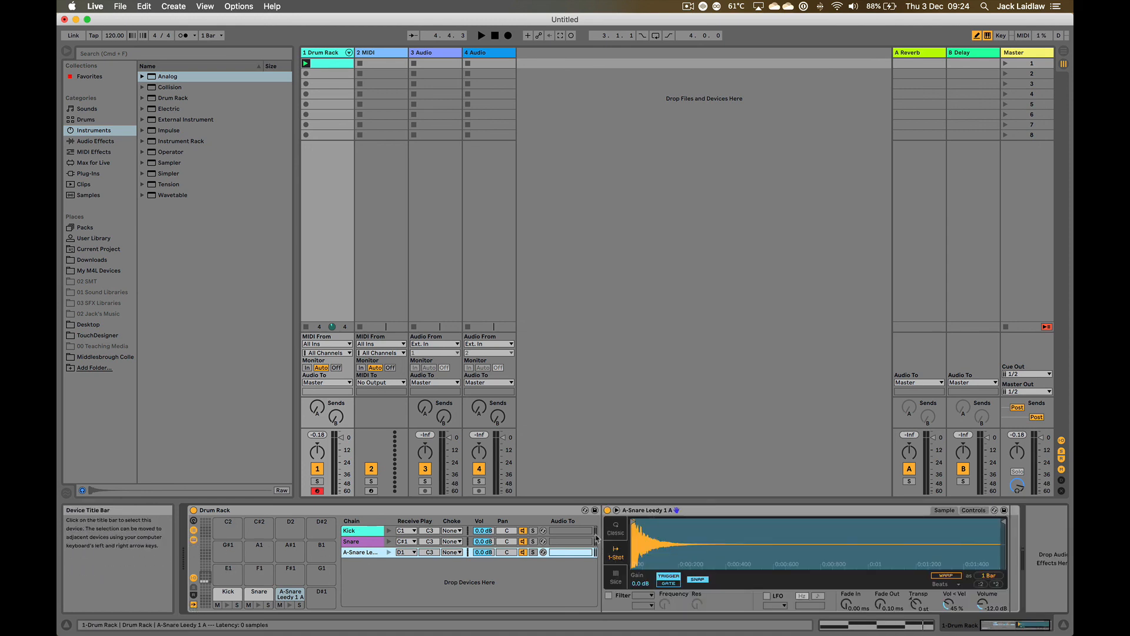
pyautogui.click(193, 605)
# Step: Select the Kick chain, and with the computer keyboard's octave at C1 to D2 play the pads to test them without Auto Select
pyautogui.click(364, 530)
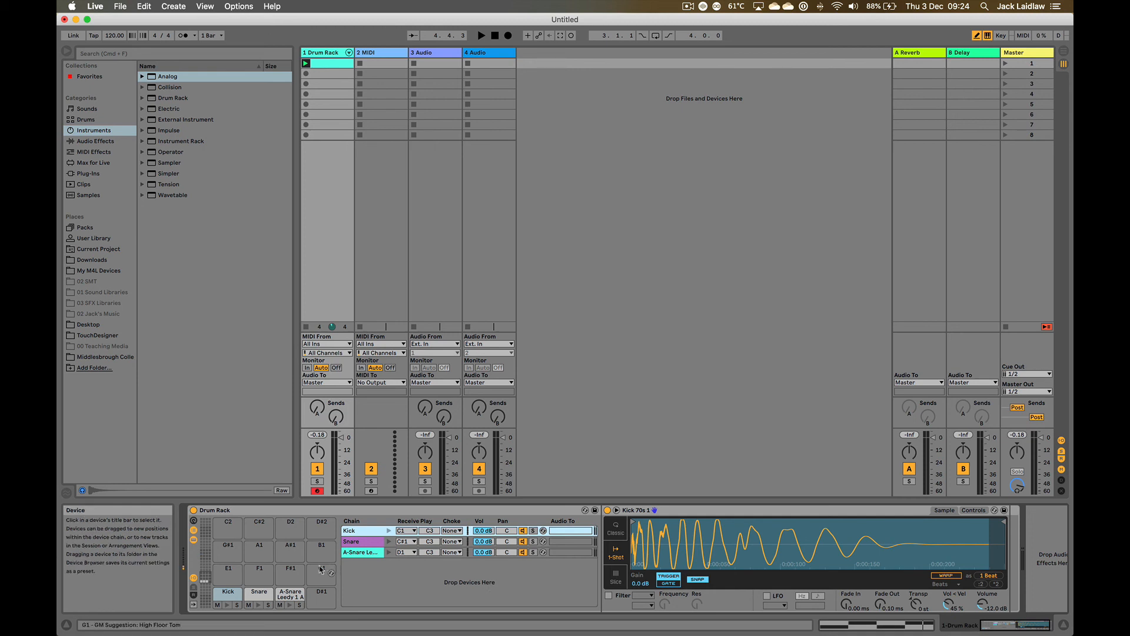
pyautogui.press('x')
pyautogui.press('x')
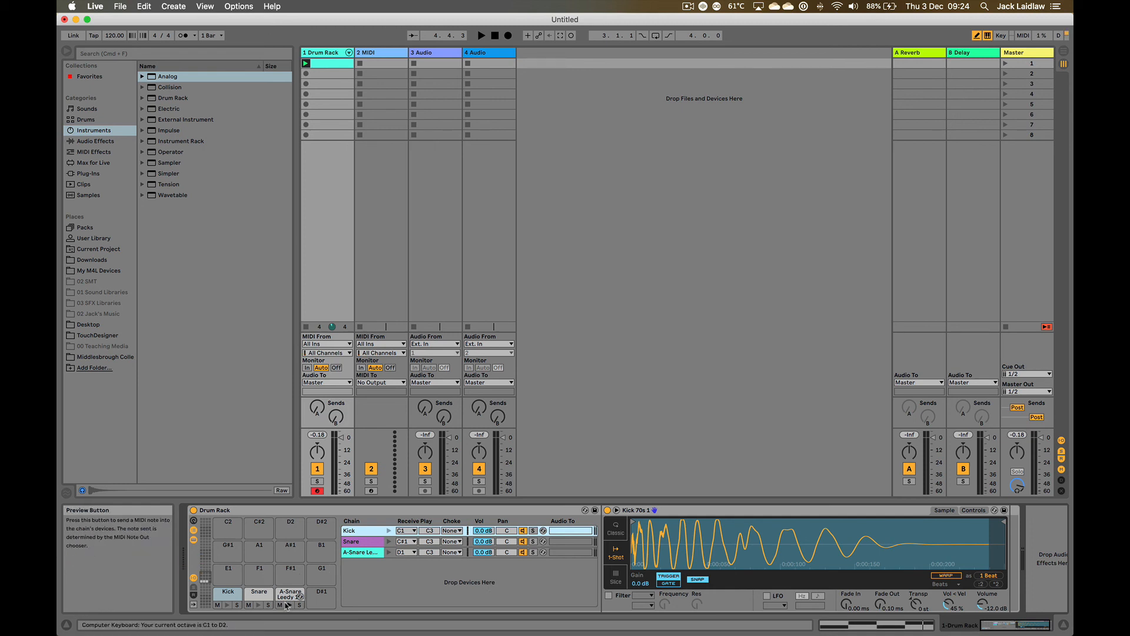
pyautogui.press('a')
pyautogui.press('a')
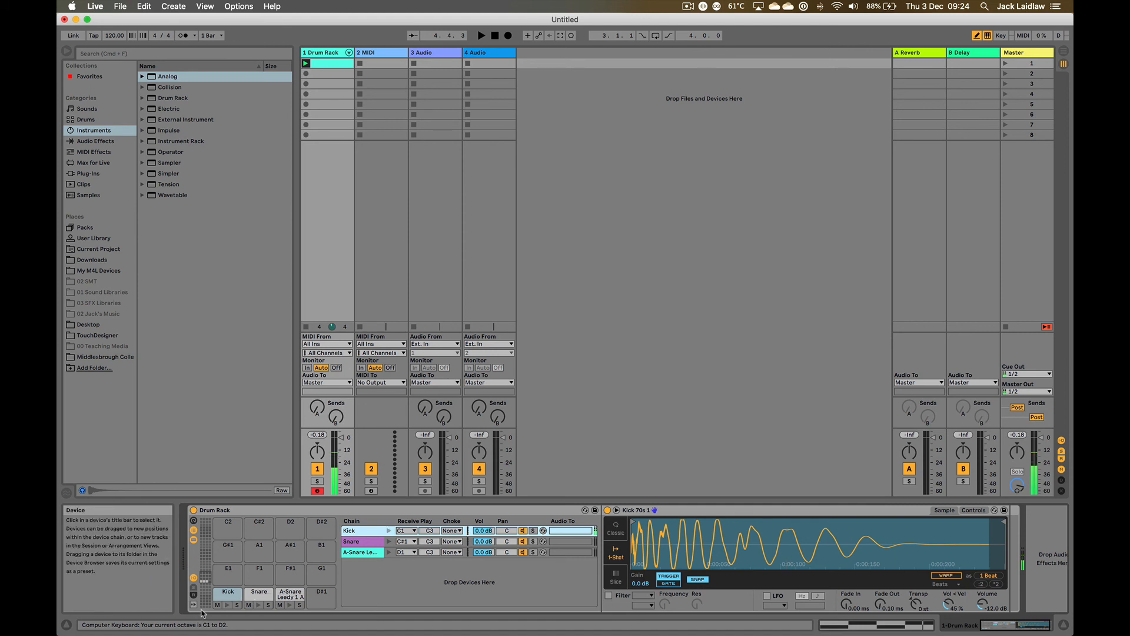
pyautogui.press('a')
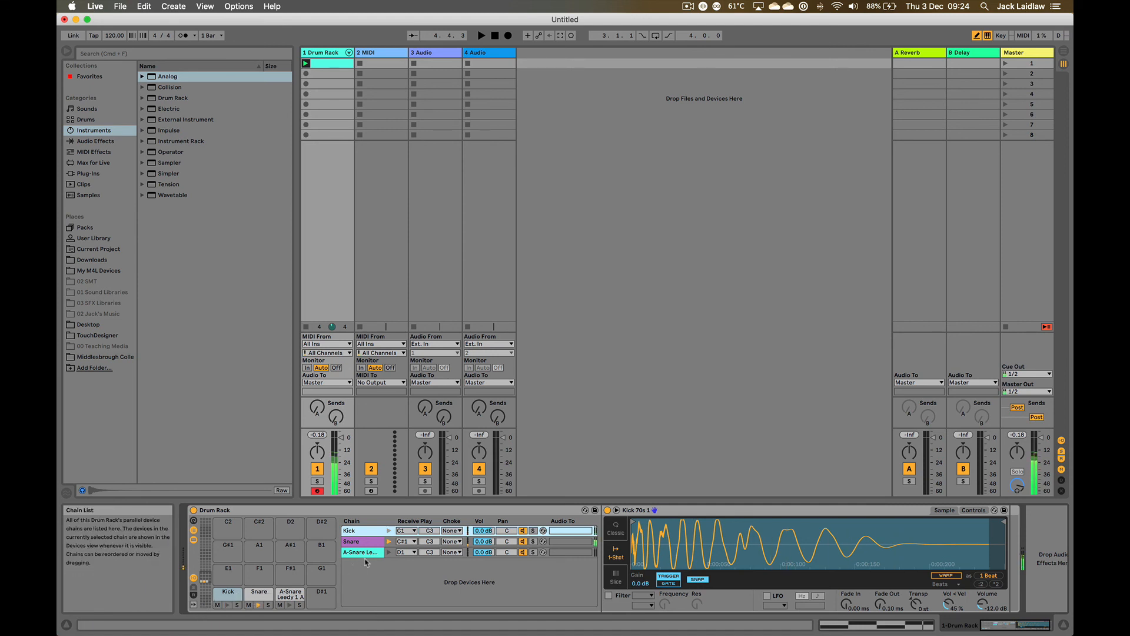
# Step: Turn Auto Select on and trigger the Kick and Snare pads alternately, then the A-Snare Leedy 1 A chain, to follow the chain selection
pyautogui.click(194, 605)
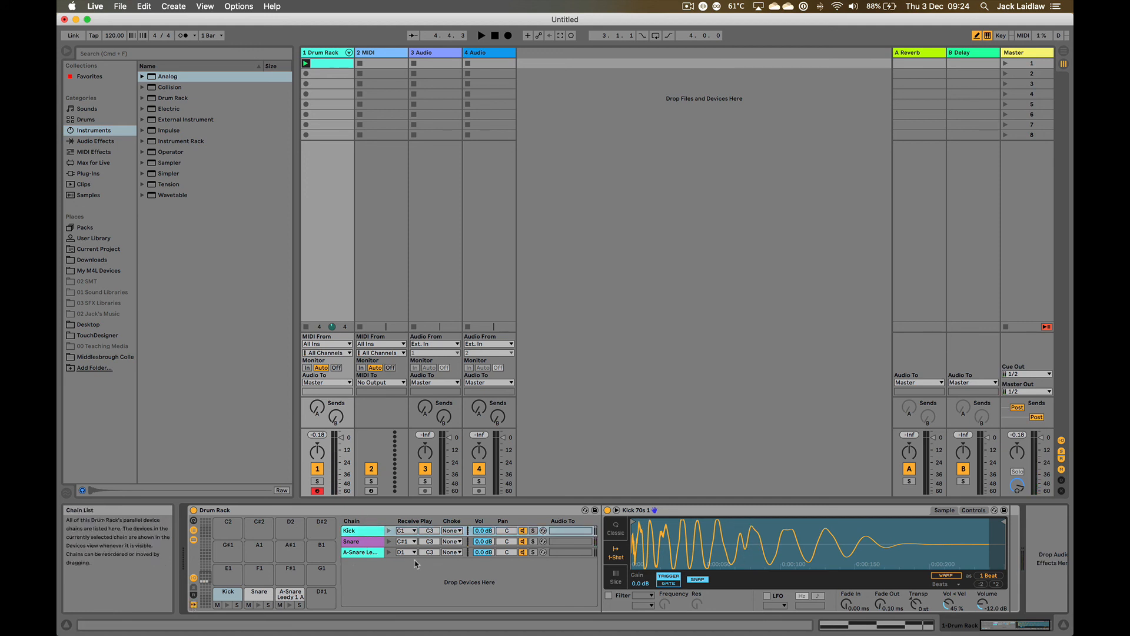
pyautogui.press('a')
pyautogui.press('w')
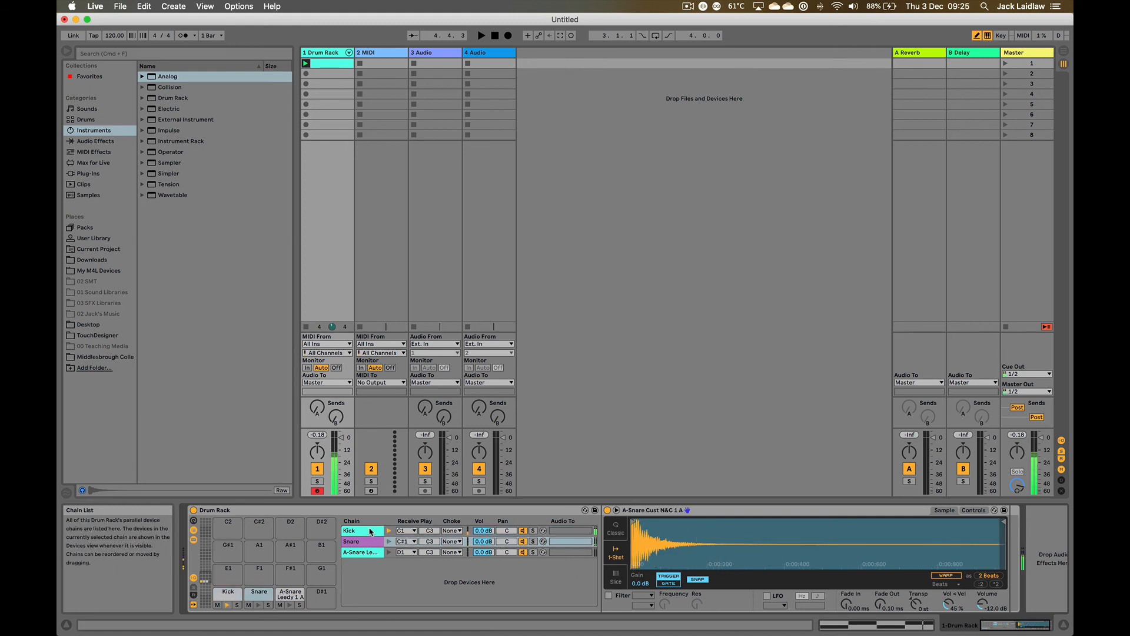
pyautogui.press('a')
pyautogui.press('w')
pyautogui.press('a')
pyautogui.press('w')
pyautogui.press('a')
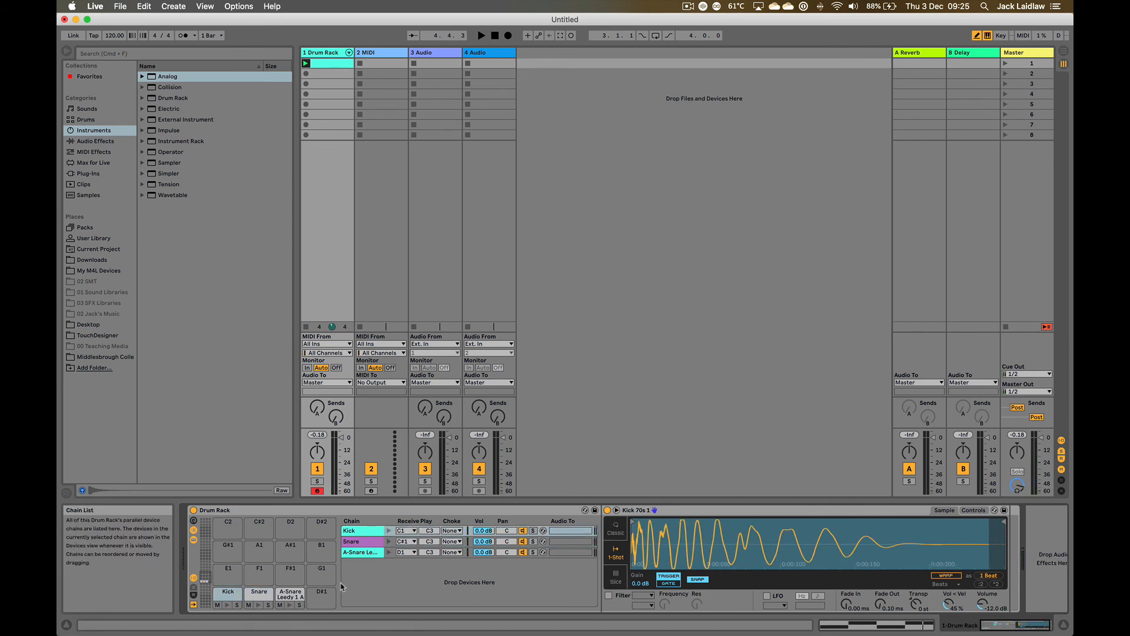
pyautogui.press('w')
pyautogui.click(368, 541)
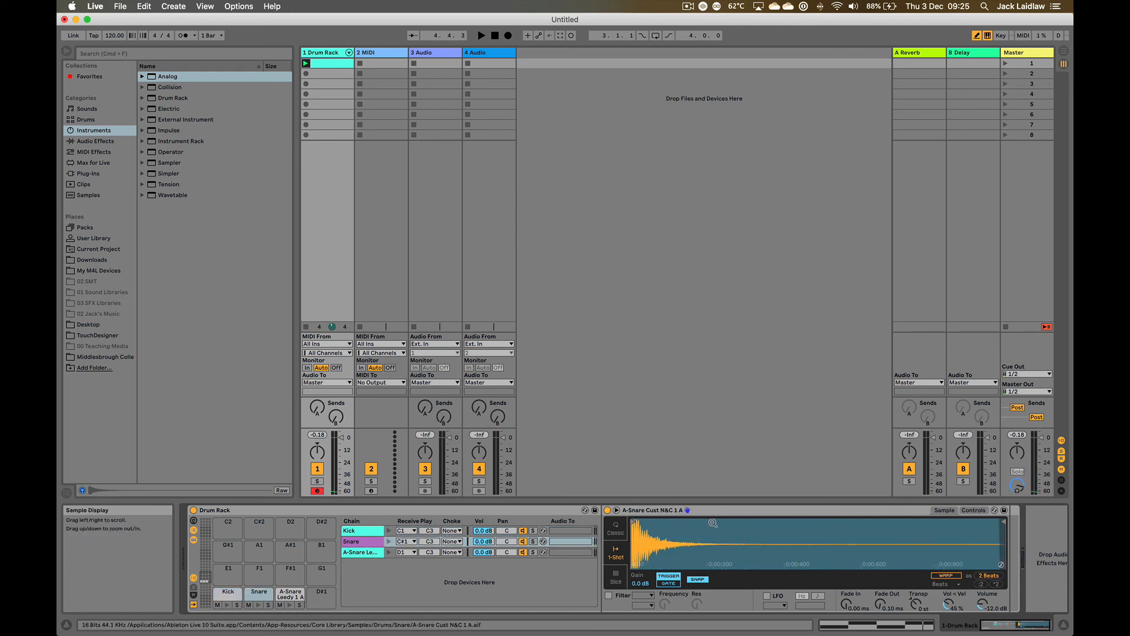
pyautogui.click(360, 552)
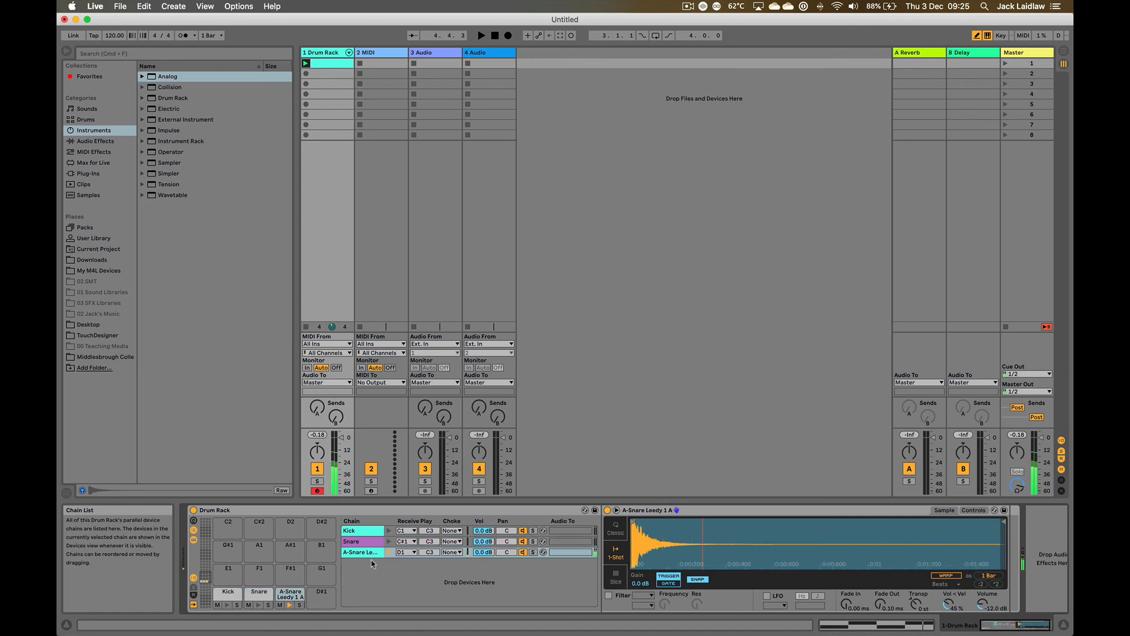